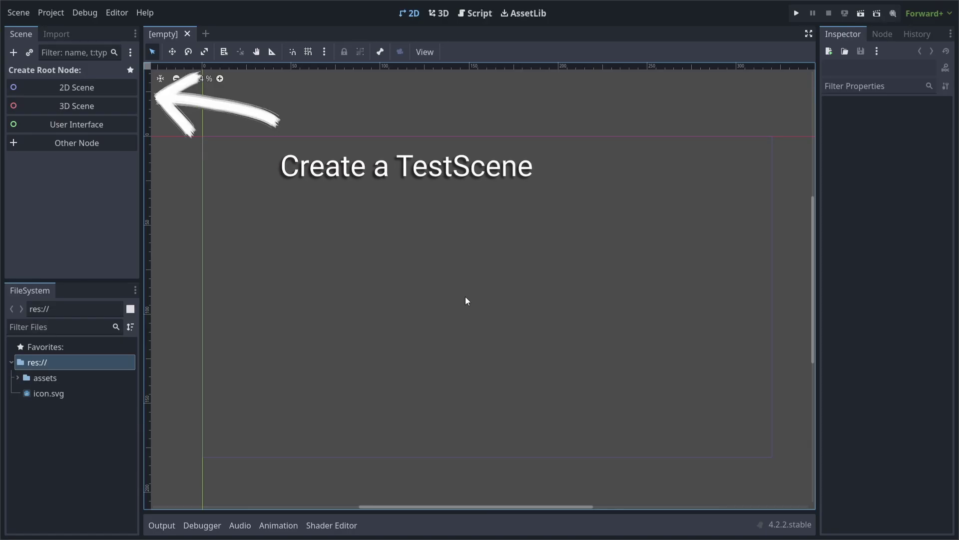
Create a 2D scene whose Node2D root is named TestScene
{"action": "left_click", "coordinate": [110, 88]}
{"action": "double_click", "coordinate": [46, 73]}
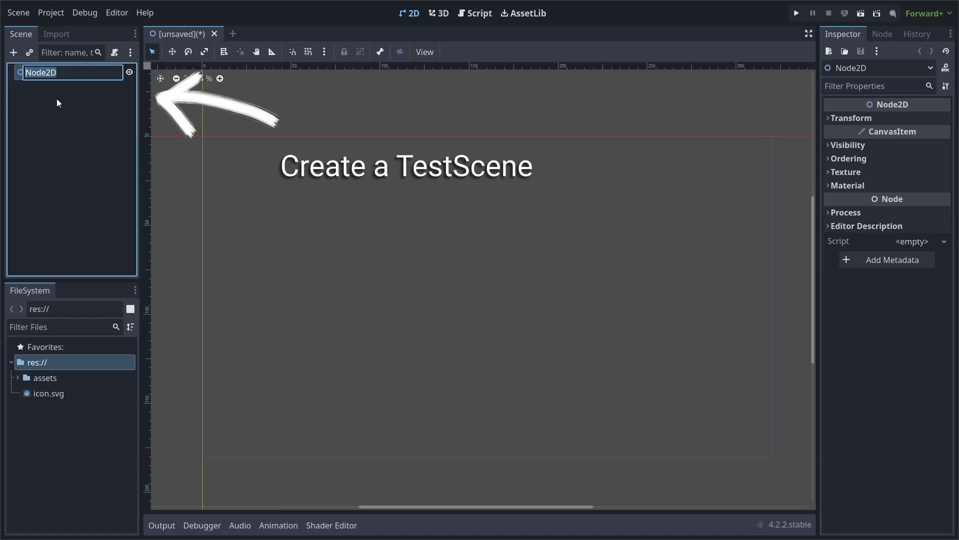
{"action": "type", "text": "TestSce"}
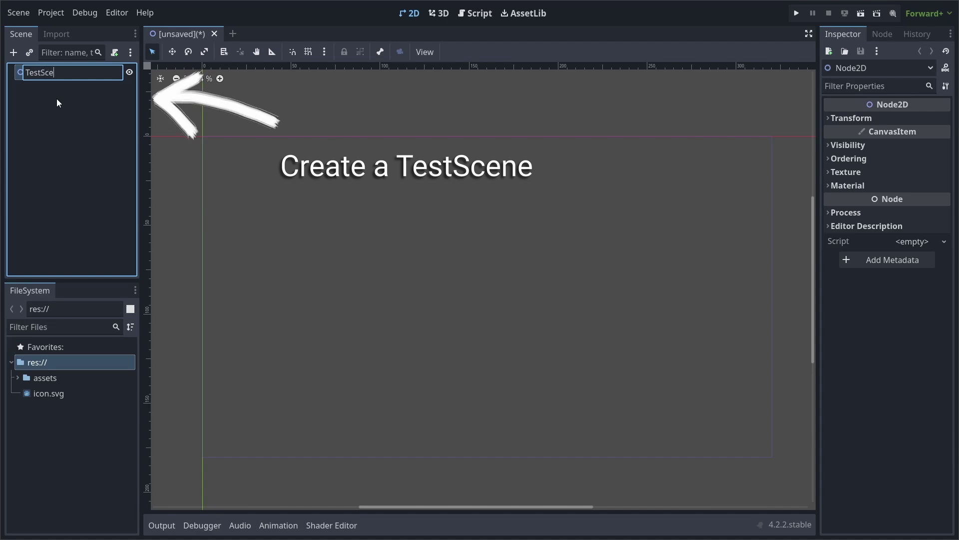
{"action": "type", "text": "ne"}
{"action": "key", "text": "Return"}
Save the scene as test_scene.tscn inside a new 'scenes' folder
{"action": "key", "text": "ctrl+s"}
{"action": "right_click", "coordinate": [444, 252]}
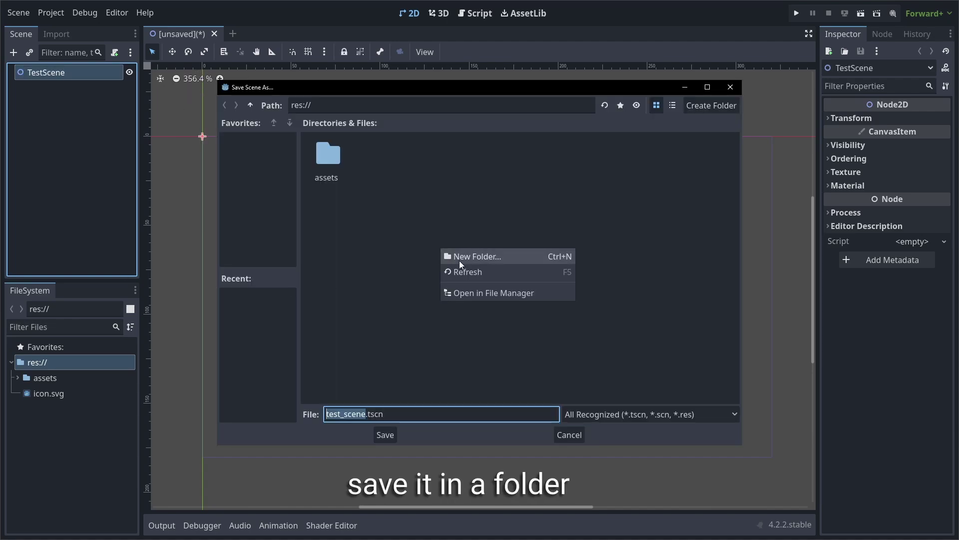
{"action": "left_click", "coordinate": [460, 260]}
{"action": "type", "text": "scenes"}
{"action": "key", "text": "Return"}
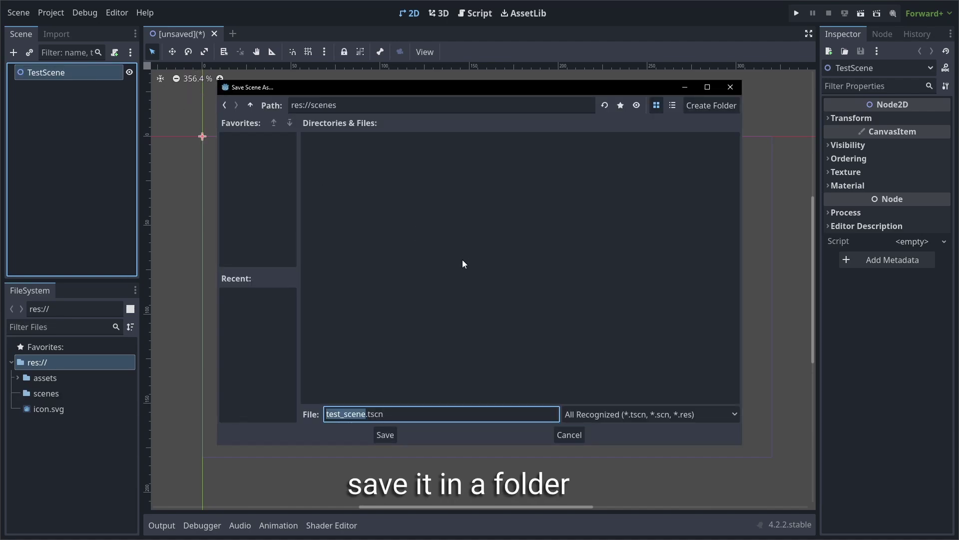
{"action": "left_click", "coordinate": [385, 434]}
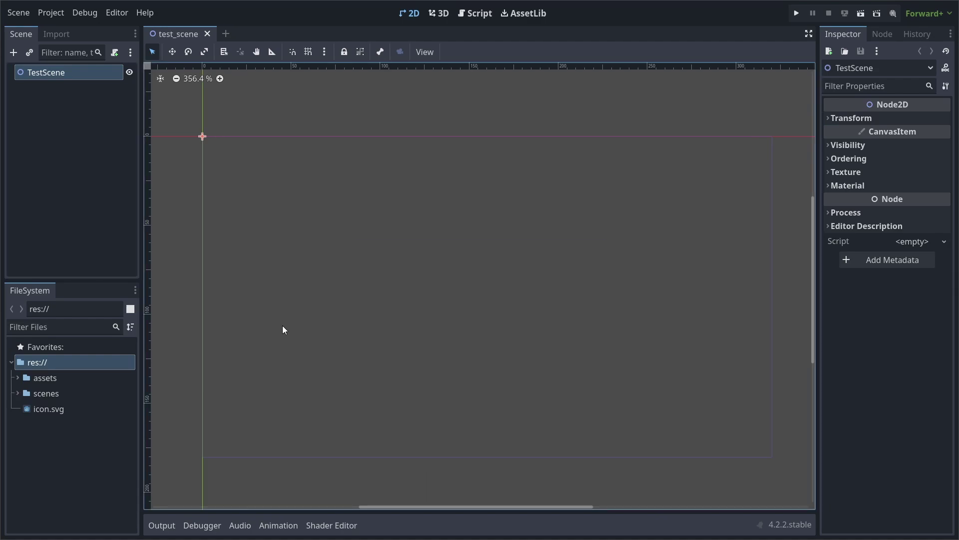
Add a CanvasLayer under TestScene and name it UI
{"action": "left_click", "coordinate": [14, 58]}
{"action": "type", "text": "canv"}
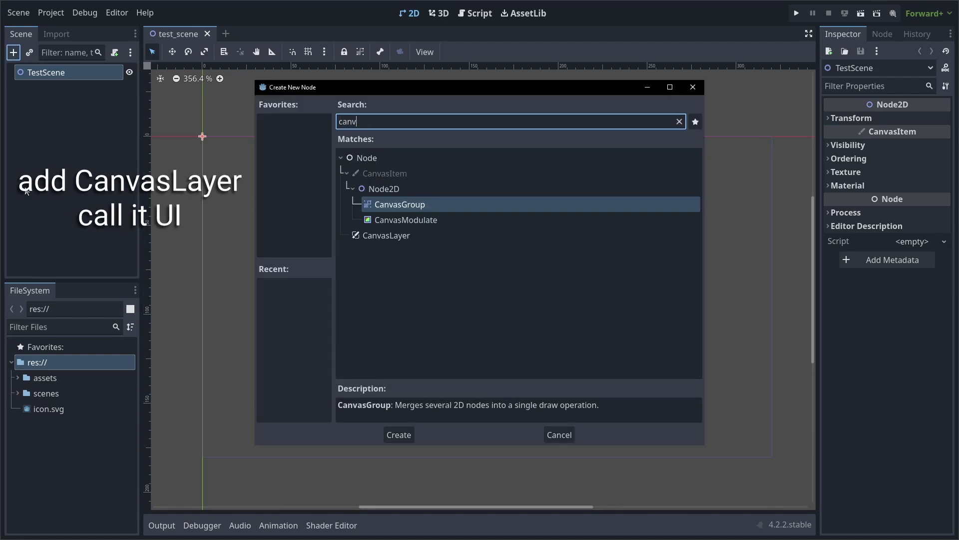
{"action": "key", "text": "Down"}
{"action": "key", "text": "Down"}
{"action": "key", "text": "Return"}
{"action": "type", "text": "UI"}
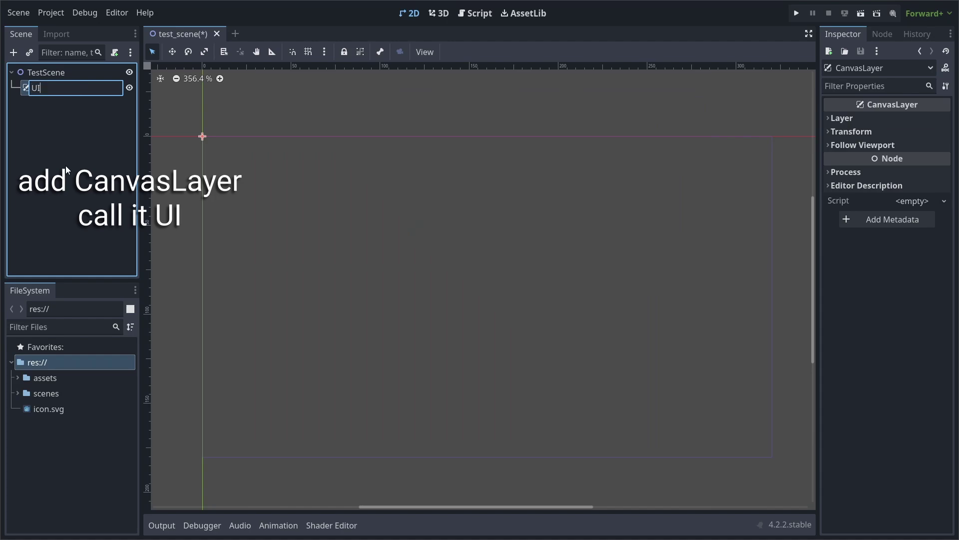
{"action": "key", "text": "Return"}
Add a Sprite2D child under UI and name it Clock
{"action": "left_click", "coordinate": [16, 54]}
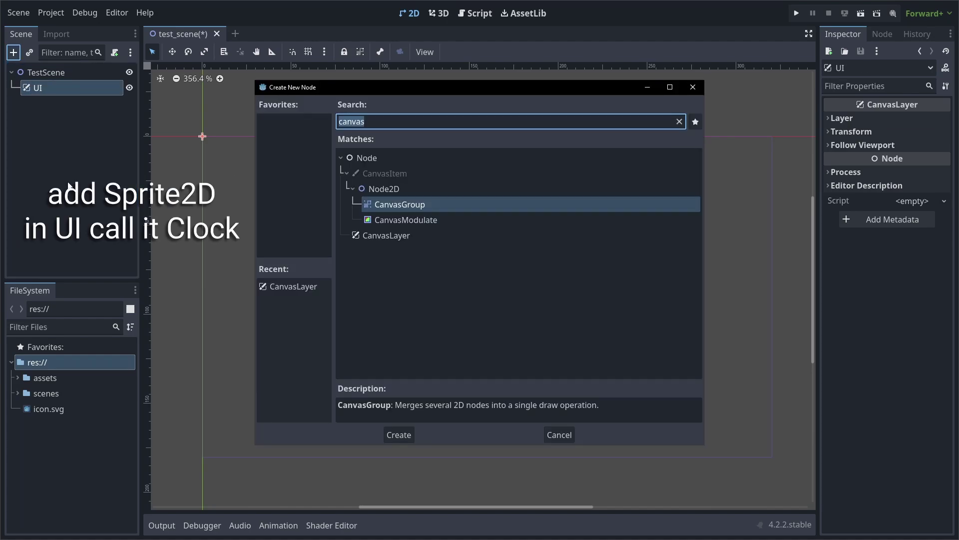
{"action": "type", "text": "sprite"}
{"action": "key", "text": "Return"}
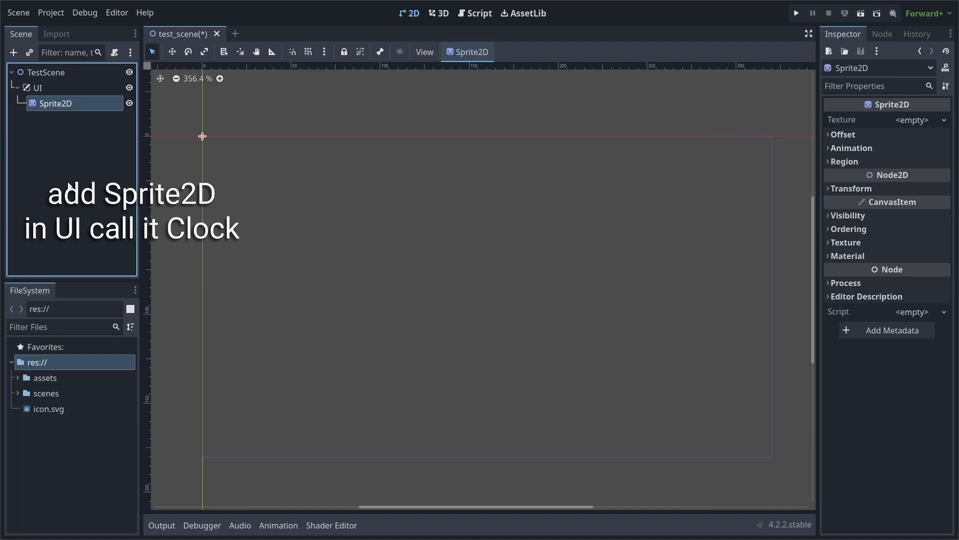
{"action": "key", "text": "F2"}
{"action": "type", "text": "Clock"}
{"action": "key", "text": "Return"}
Quick-load Clock.png as the Clock sprite's texture
{"action": "left_click", "coordinate": [944, 120]}
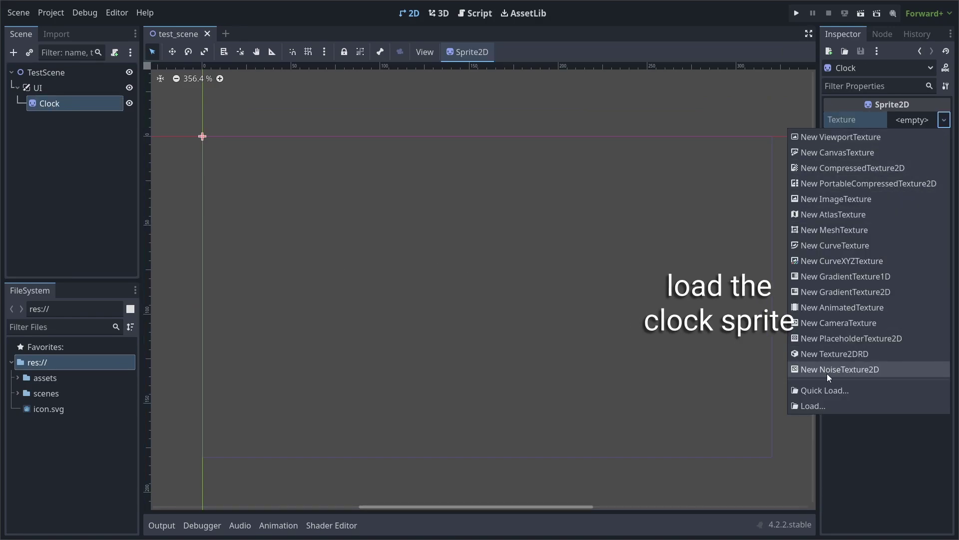
{"action": "left_click", "coordinate": [829, 387]}
{"action": "scroll", "coordinate": [545, 271], "scroll_direction": "down", "scroll_amount": 3}
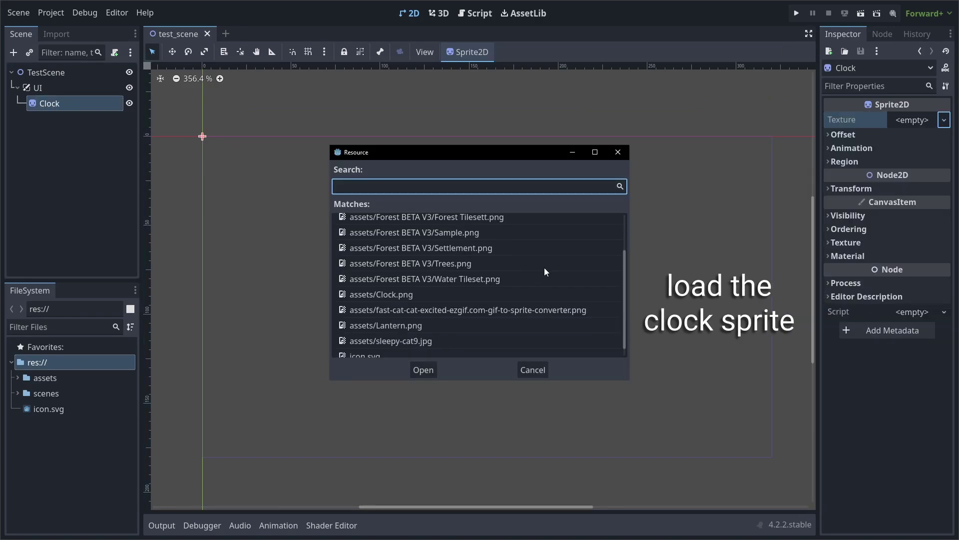
{"action": "double_click", "coordinate": [382, 286]}
{"action": "scroll", "coordinate": [531, 253], "scroll_direction": "up", "scroll_amount": 4}
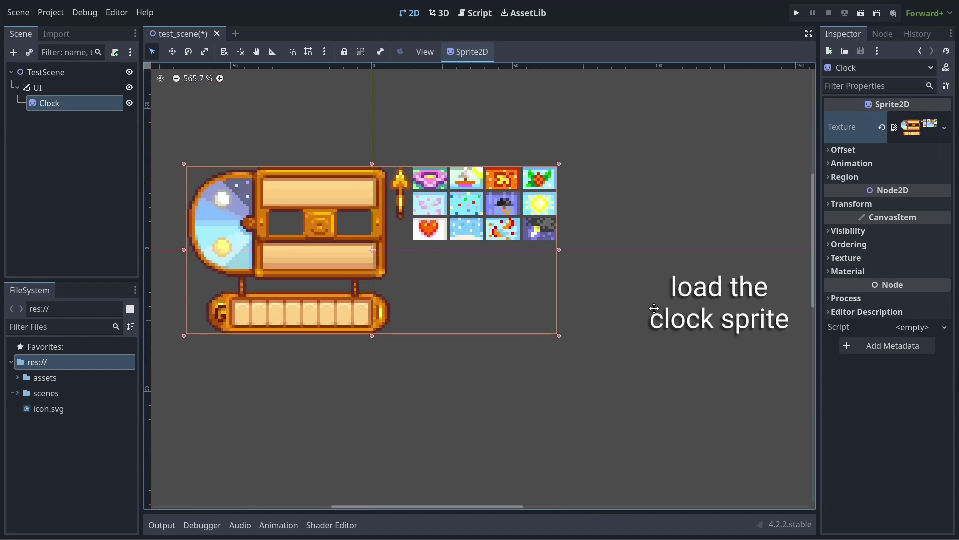
Enable Region and crop the texture to a 72×40 area using grid snapping
{"action": "left_click", "coordinate": [837, 179]}
{"action": "left_click", "coordinate": [898, 192]}
{"action": "left_click", "coordinate": [895, 261]}
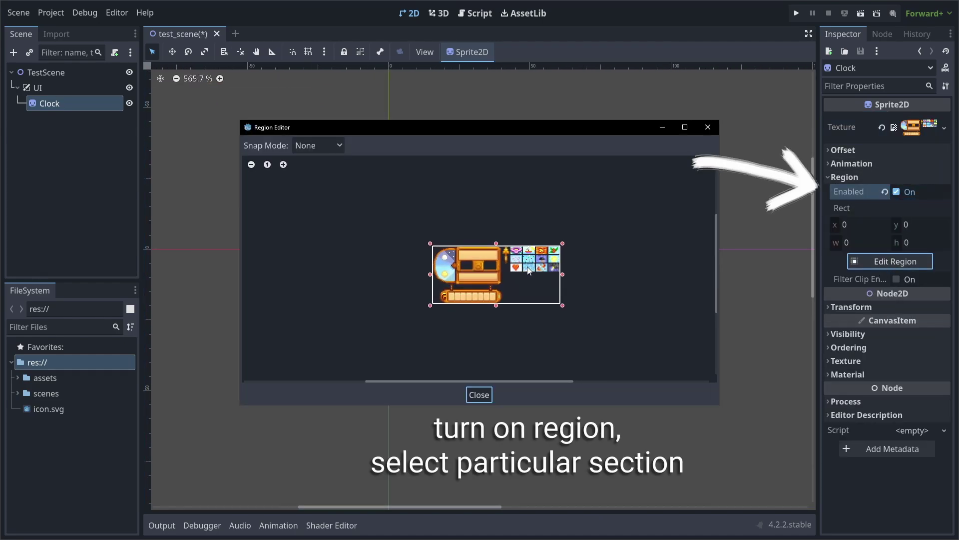
{"action": "left_click", "coordinate": [319, 145]}
{"action": "left_click", "coordinate": [324, 178]}
{"action": "left_click", "coordinate": [319, 145]}
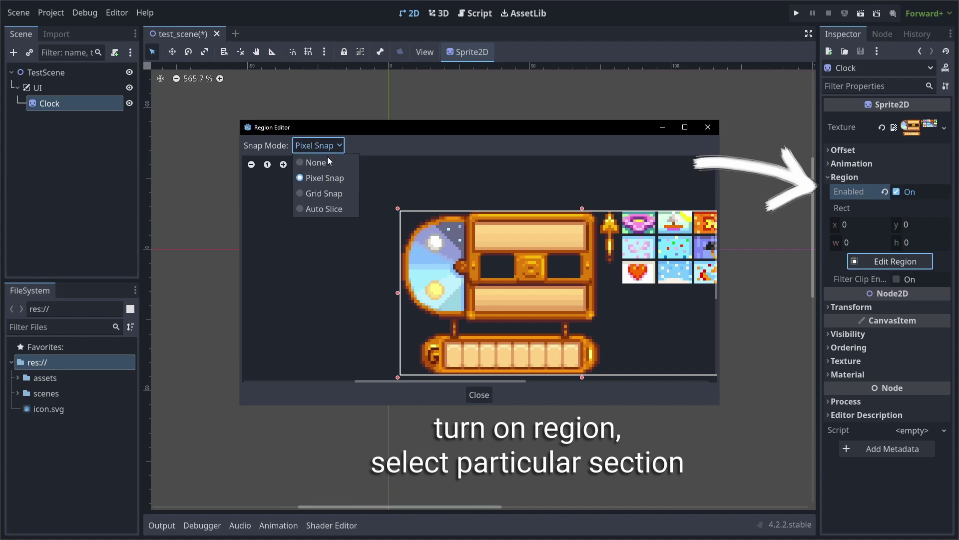
{"action": "left_click", "coordinate": [323, 193]}
{"action": "left_click_drag", "start_coordinate": [422, 226], "coordinate": [582, 312]}
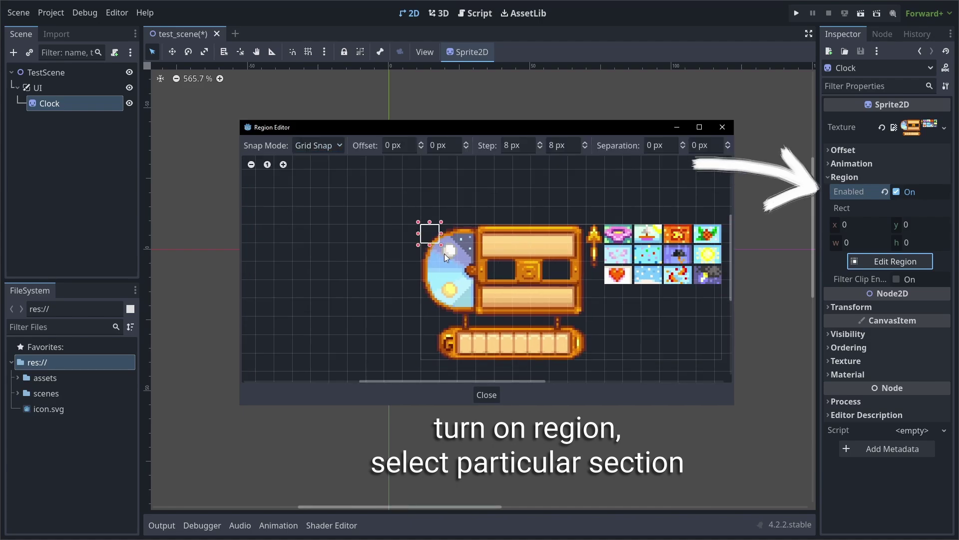
{"action": "left_click", "coordinate": [486, 394]}
Move the Clock sprite to the viewport's top-left corner and save the scene
{"action": "scroll", "coordinate": [483, 328], "scroll_direction": "down", "scroll_amount": 2}
{"action": "scroll", "coordinate": [484, 328], "scroll_direction": "down", "scroll_amount": 1}
{"action": "middle_click_drag", "start_coordinate": [484, 327], "coordinate": [362, 276]}
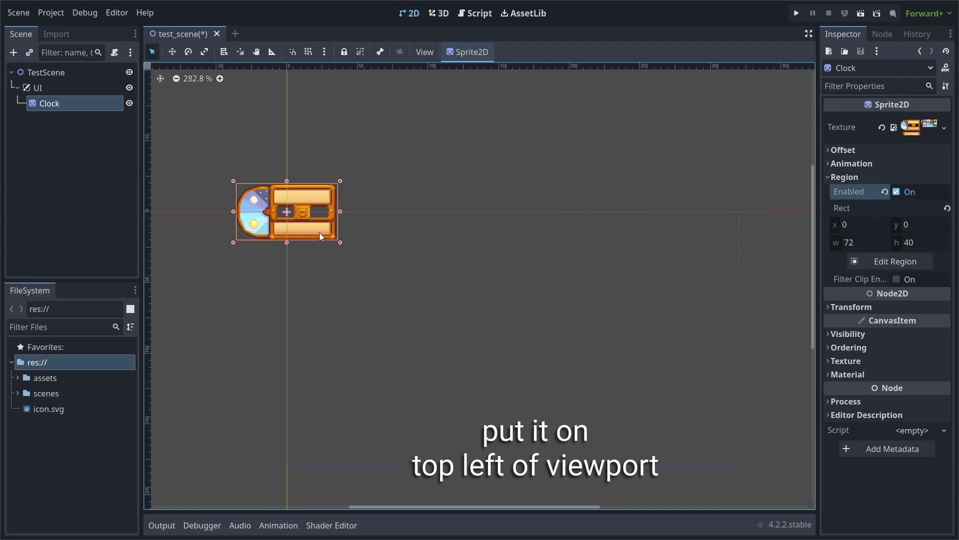
{"action": "key", "text": "w"}
{"action": "left_click_drag", "start_coordinate": [288, 213], "coordinate": [340, 243]}
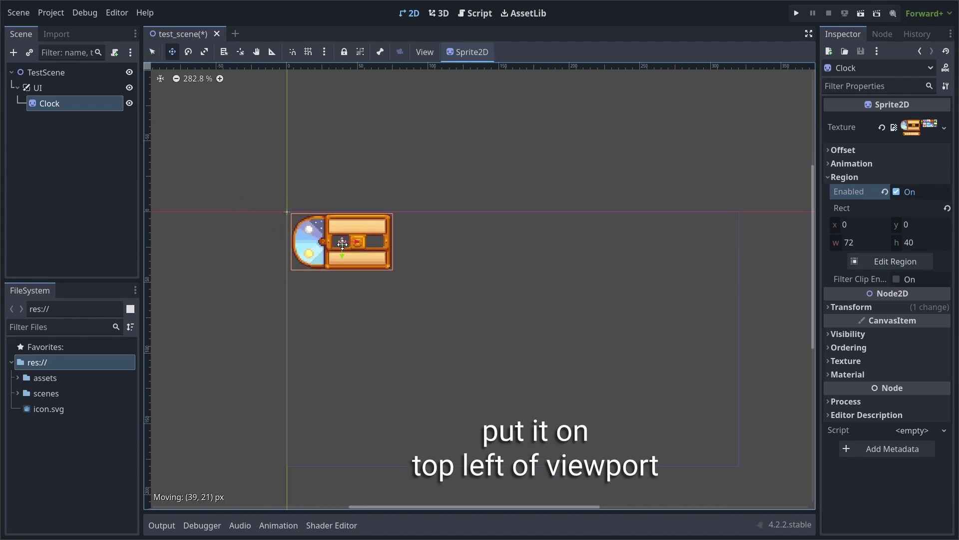
{"action": "scroll", "coordinate": [331, 240], "scroll_direction": "up", "scroll_amount": 3}
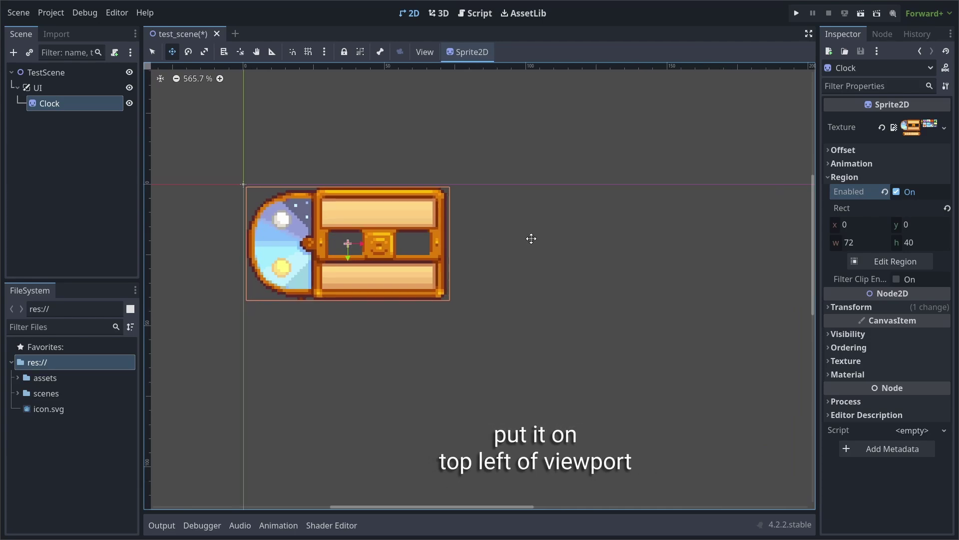
{"action": "key", "text": "ctrl+s"}
Add a Label under UI and name it Day
{"action": "left_click", "coordinate": [58, 87]}
{"action": "left_click", "coordinate": [13, 53]}
{"action": "type", "text": "Label"}
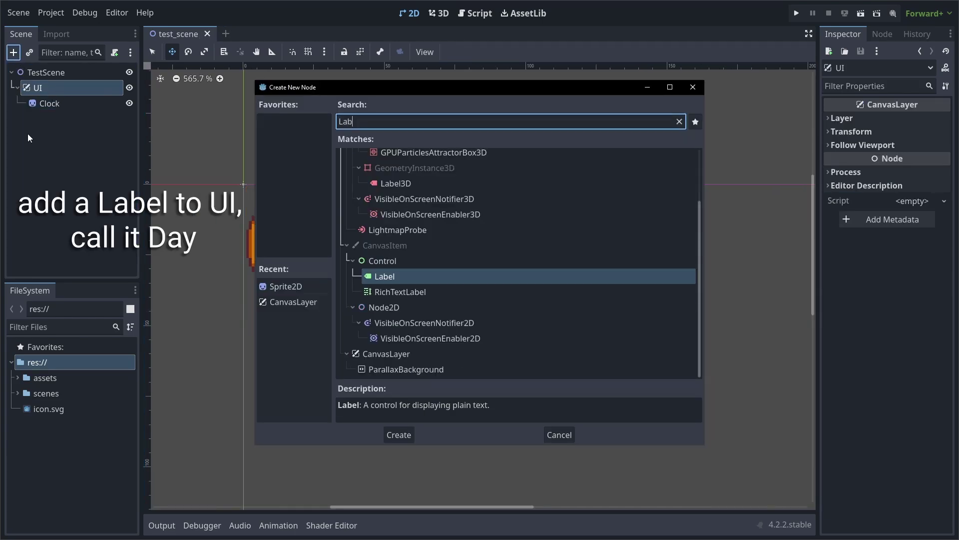
{"action": "key", "text": "Return"}
{"action": "key", "text": "F2"}
{"action": "type", "text": "Day"}
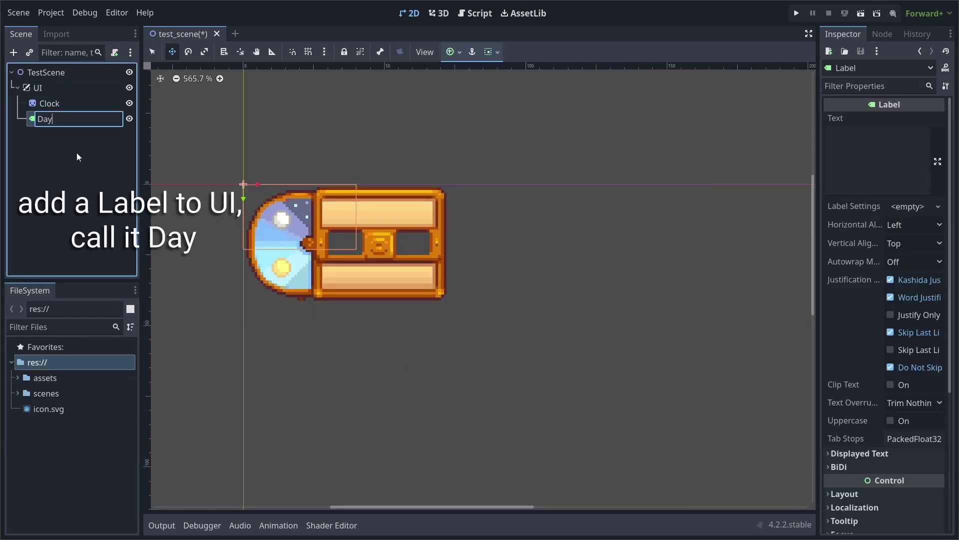
{"action": "key", "text": "Return"}
Mark Day as Access as Unique Name and save the scene
{"action": "right_click", "coordinate": [63, 123]}
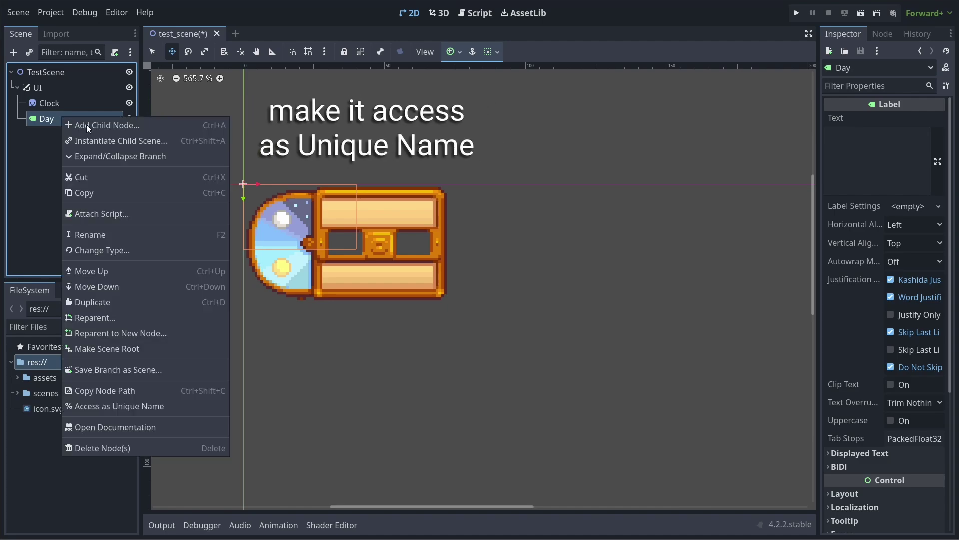
{"action": "left_click", "coordinate": [83, 407]}
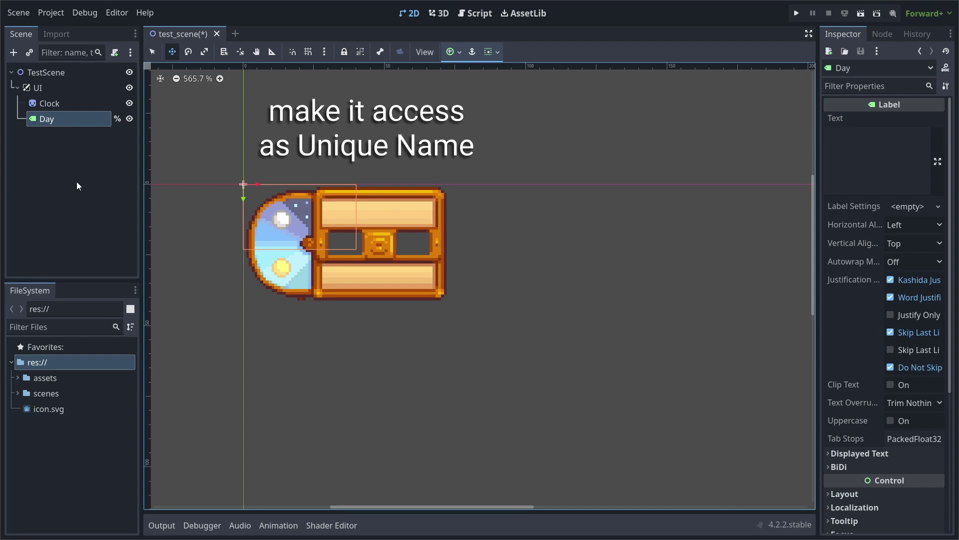
{"action": "key", "text": "ctrl+s"}
Set the Day label's text to 'Day 0', centred horizontally and vertically
{"action": "left_click", "coordinate": [893, 138]}
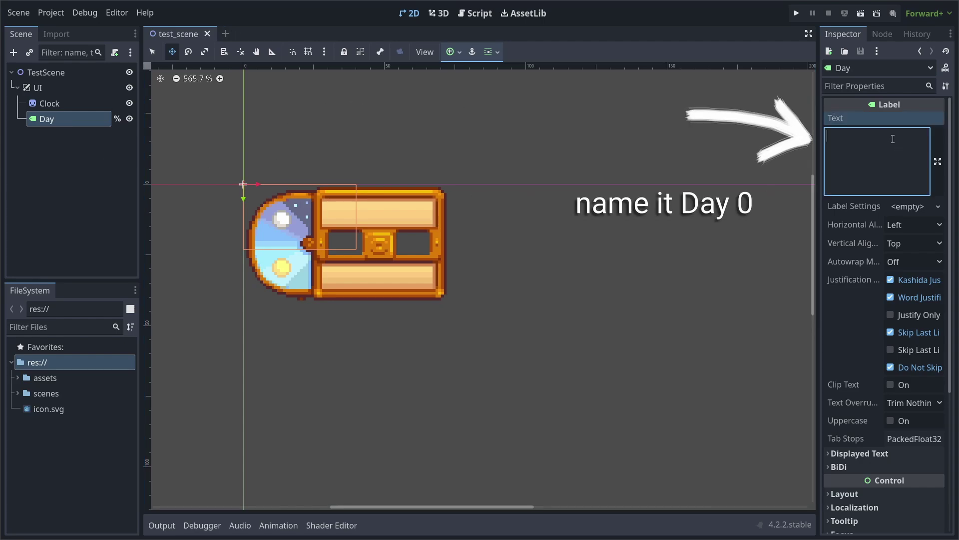
{"action": "type", "text": "Da"}
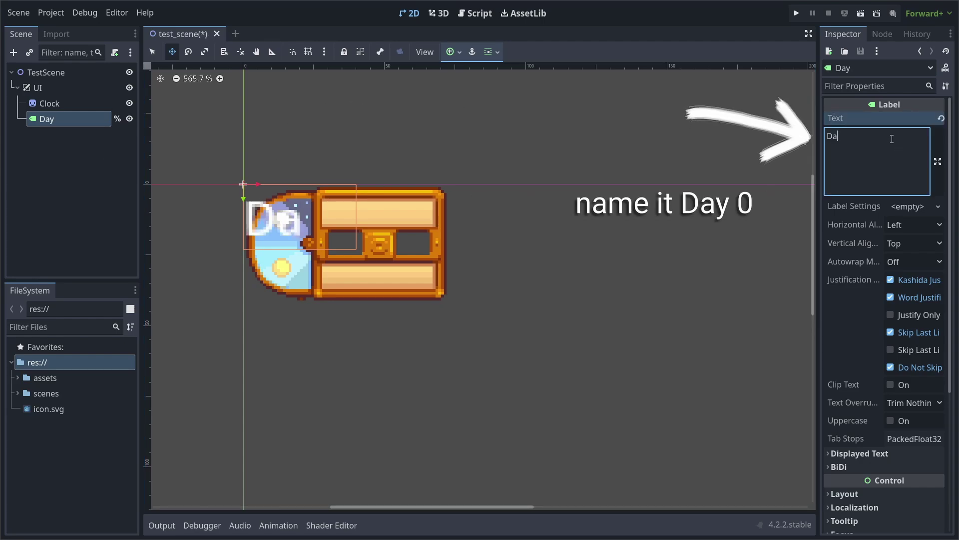
{"action": "type", "text": "y 0"}
{"action": "key", "text": "ctrl+s"}
{"action": "left_click", "coordinate": [913, 224]}
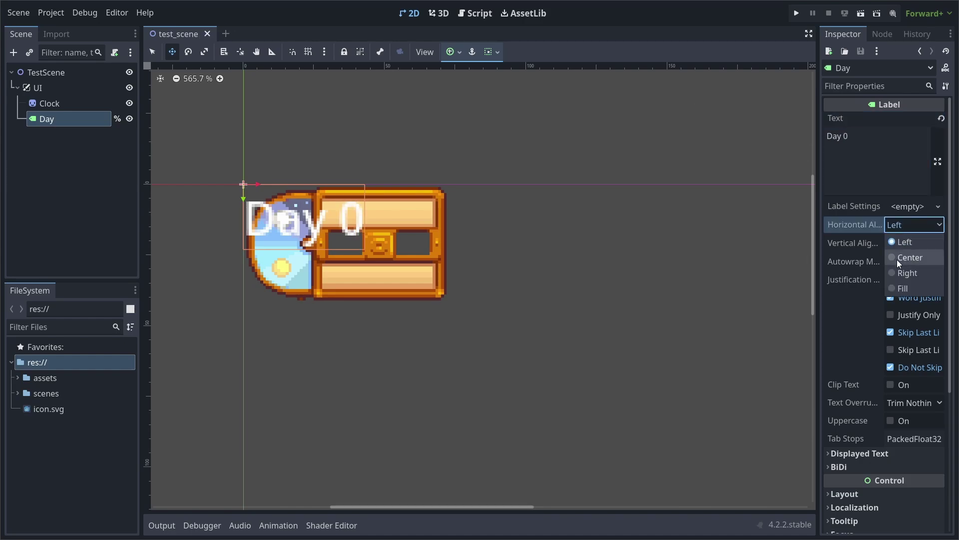
{"action": "left_click", "coordinate": [898, 257]}
{"action": "left_click", "coordinate": [914, 243]}
{"action": "left_click", "coordinate": [901, 274]}
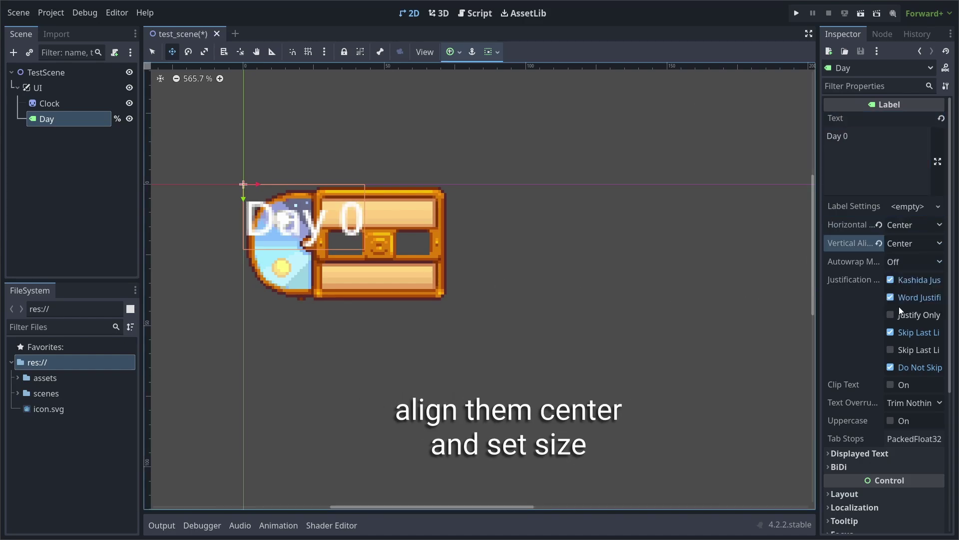
Give the Day label a 100 px minimum width and save
{"action": "scroll", "coordinate": [899, 307], "scroll_direction": "down", "scroll_amount": 5}
{"action": "left_click", "coordinate": [844, 277]}
{"action": "left_click", "coordinate": [929, 346]}
{"action": "type", "text": "00"}
{"action": "key", "text": "Return"}
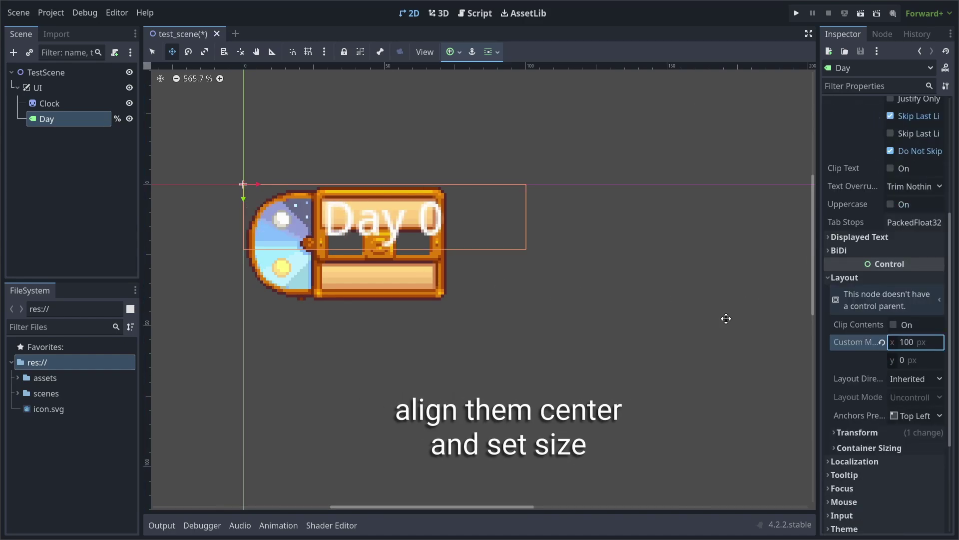
{"action": "key", "text": "ctrl+s"}
Override the Day label's font size to 10 px and nudge it slightly left
{"action": "scroll", "coordinate": [853, 318], "scroll_direction": "down", "scroll_amount": 5}
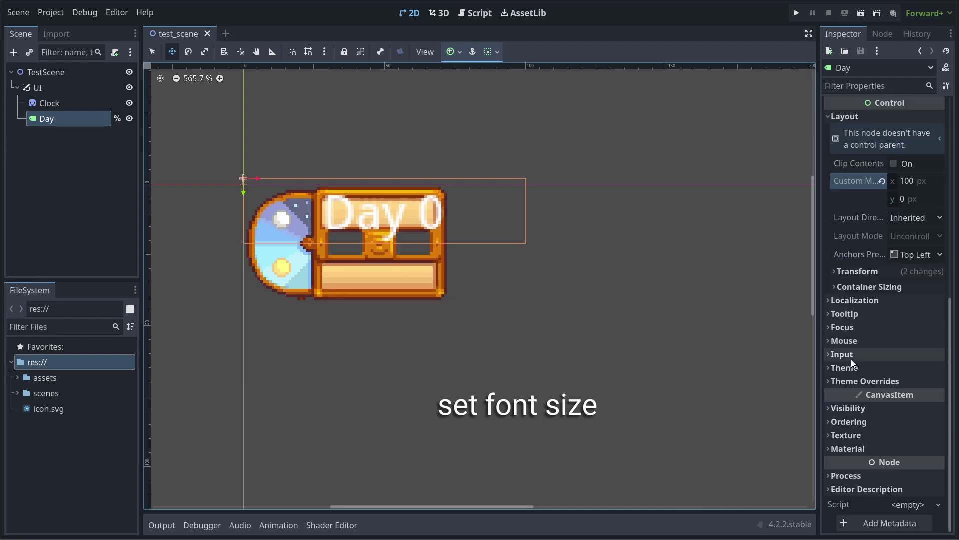
{"action": "left_click", "coordinate": [863, 379]}
{"action": "scroll", "coordinate": [862, 379], "scroll_direction": "down", "scroll_amount": 2}
{"action": "left_click", "coordinate": [856, 365]}
{"action": "left_click", "coordinate": [910, 380]}
{"action": "type", "text": "10"}
{"action": "key", "text": "Return"}
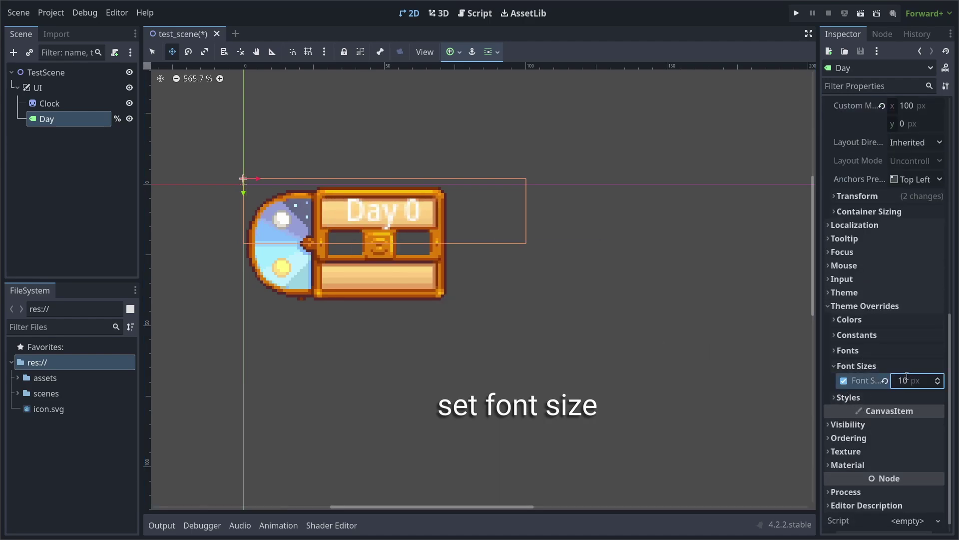
{"action": "left_click_drag", "start_coordinate": [432, 213], "coordinate": [426, 212]}
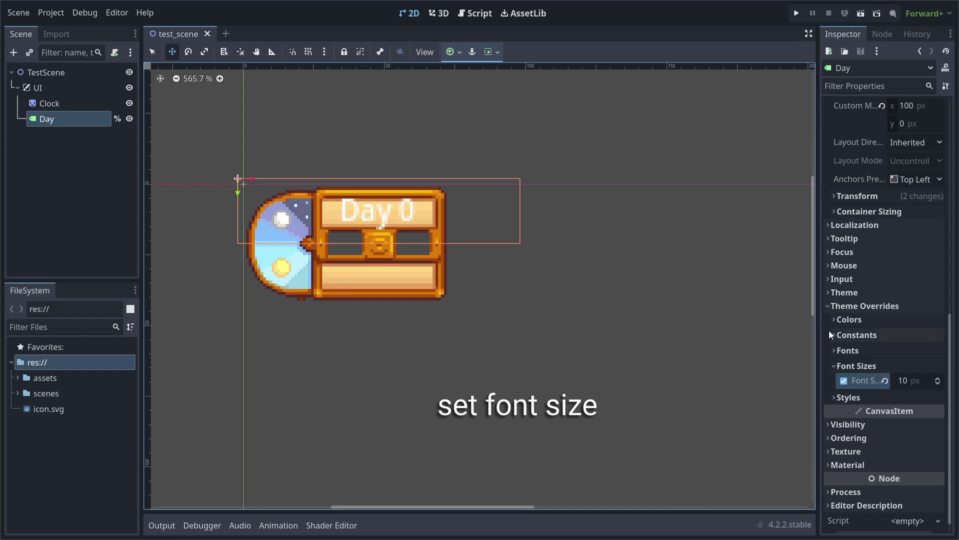
Add a font shadow colour sampled from the dark orange border, then test-run the scene
{"action": "left_click_drag", "start_coordinate": [818, 335], "coordinate": [788, 335]}
{"action": "left_click", "coordinate": [810, 319]}
{"action": "left_click", "coordinate": [814, 349]}
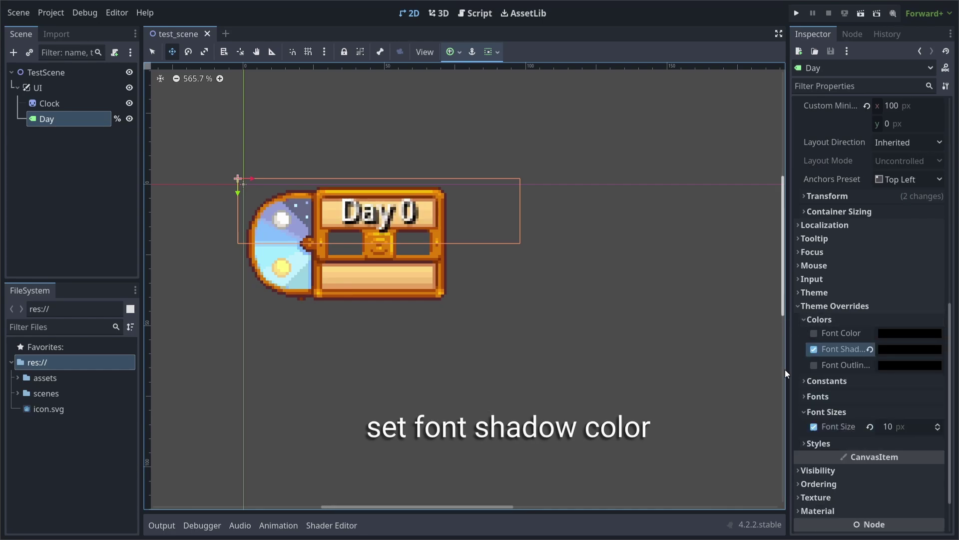
{"action": "scroll", "coordinate": [410, 231], "scroll_direction": "up", "scroll_amount": 3}
{"action": "left_click", "coordinate": [895, 349]}
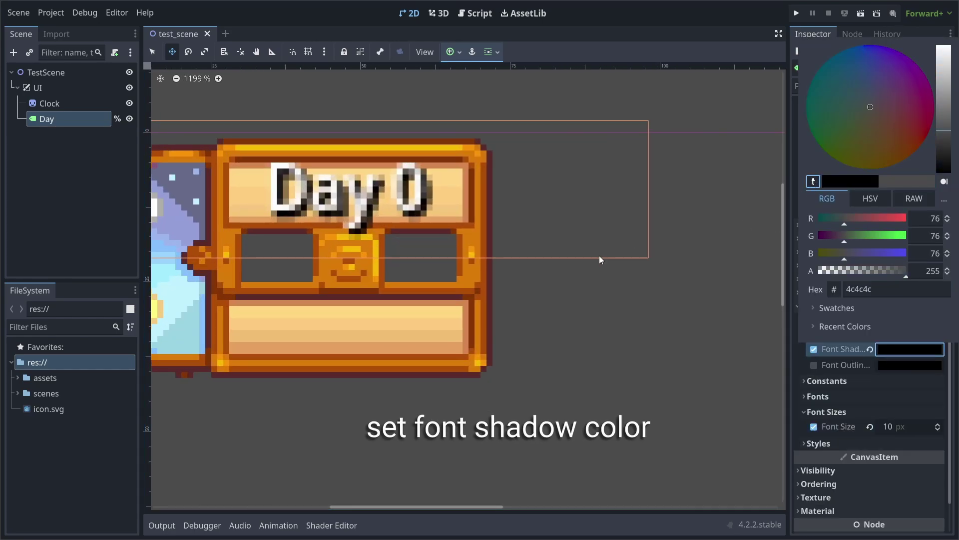
{"action": "left_click", "coordinate": [441, 157]}
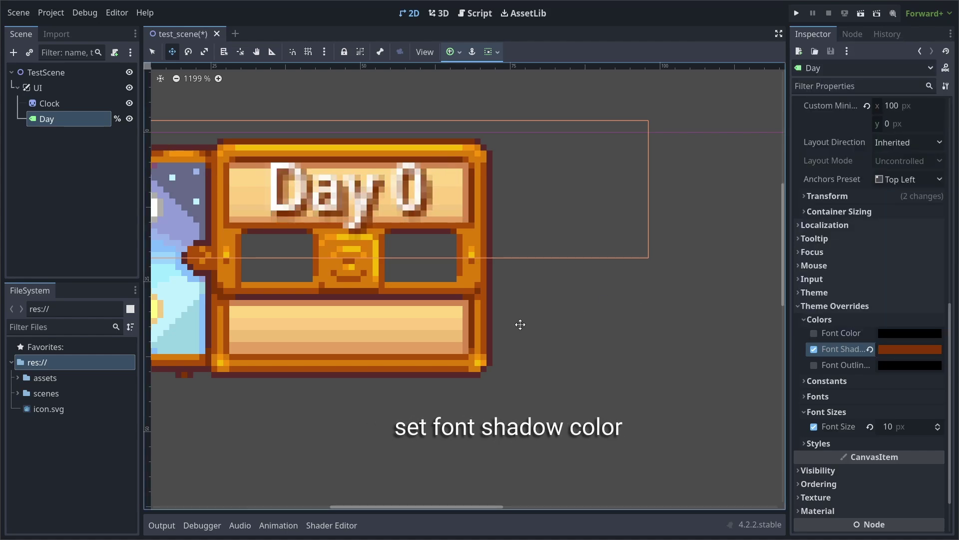
{"action": "scroll", "coordinate": [520, 324], "scroll_direction": "down", "scroll_amount": 1}
{"action": "scroll", "coordinate": [507, 396], "scroll_direction": "down", "scroll_amount": 2}
{"action": "left_click", "coordinate": [861, 14]}
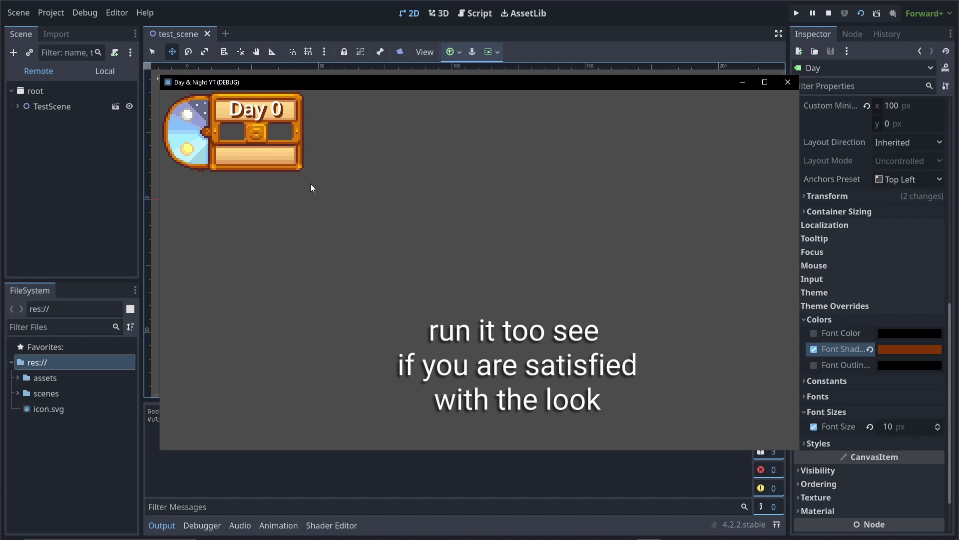
{"action": "key", "text": "F8"}
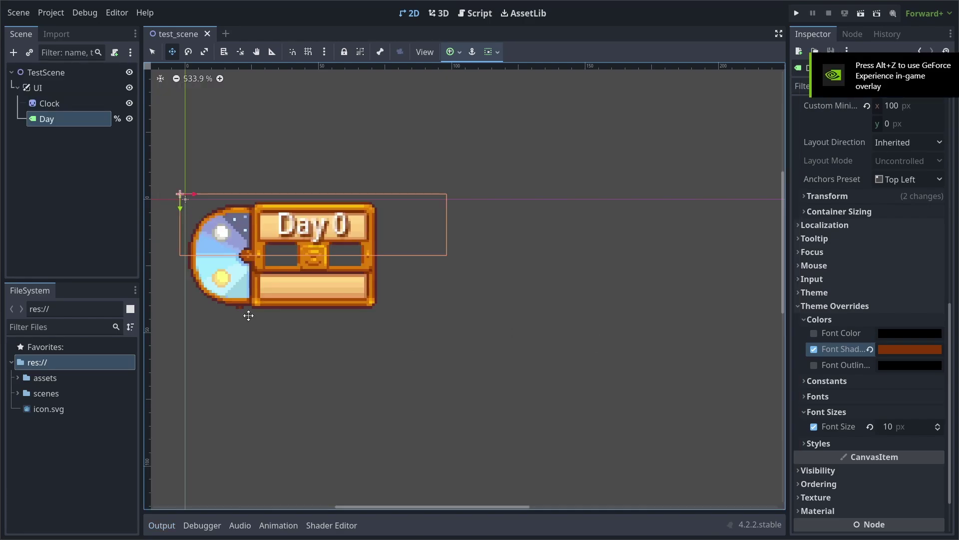
Duplicate the Day label as DayOfWeek and move it below Day
{"action": "right_click", "coordinate": [41, 122]}
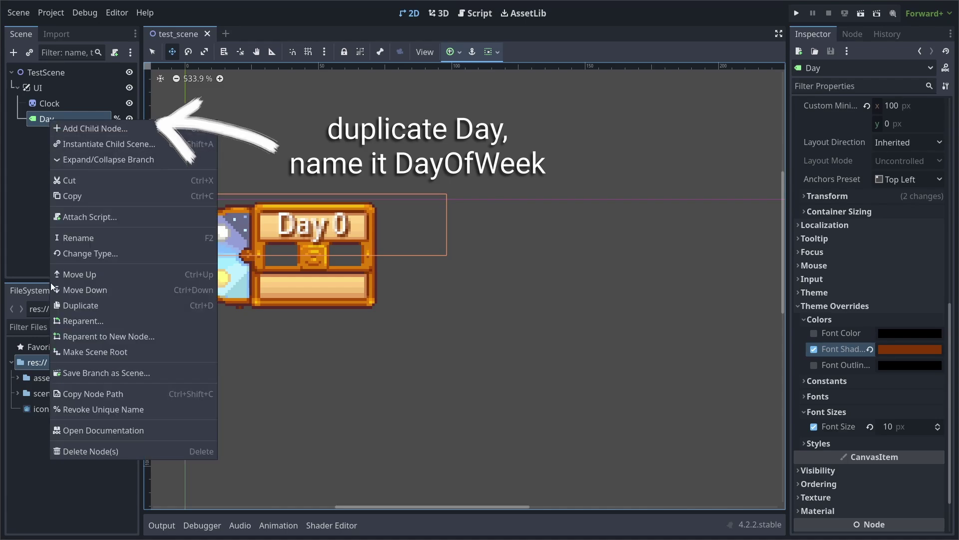
{"action": "left_click", "coordinate": [50, 302]}
{"action": "key", "text": "F2"}
{"action": "type", "text": "DayOfWeek"}
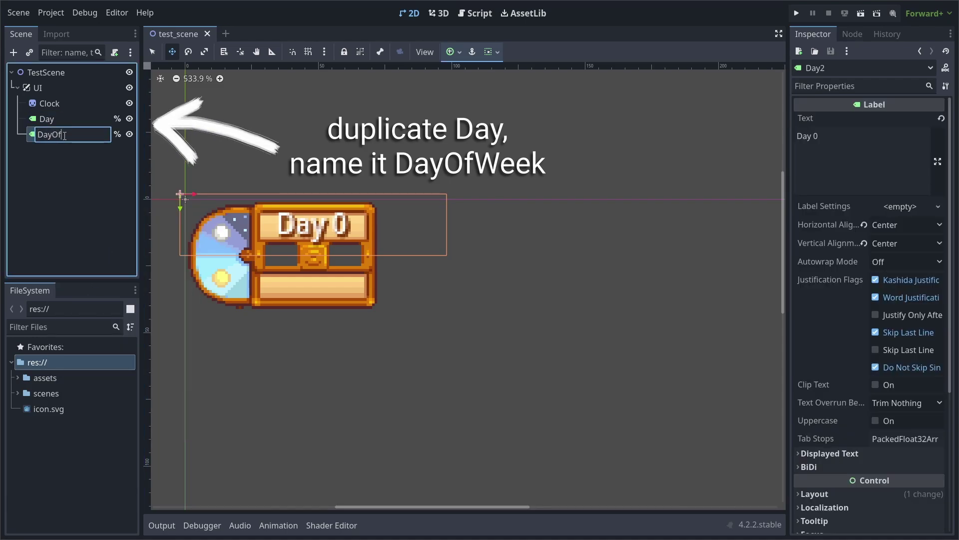
{"action": "key", "text": "Return"}
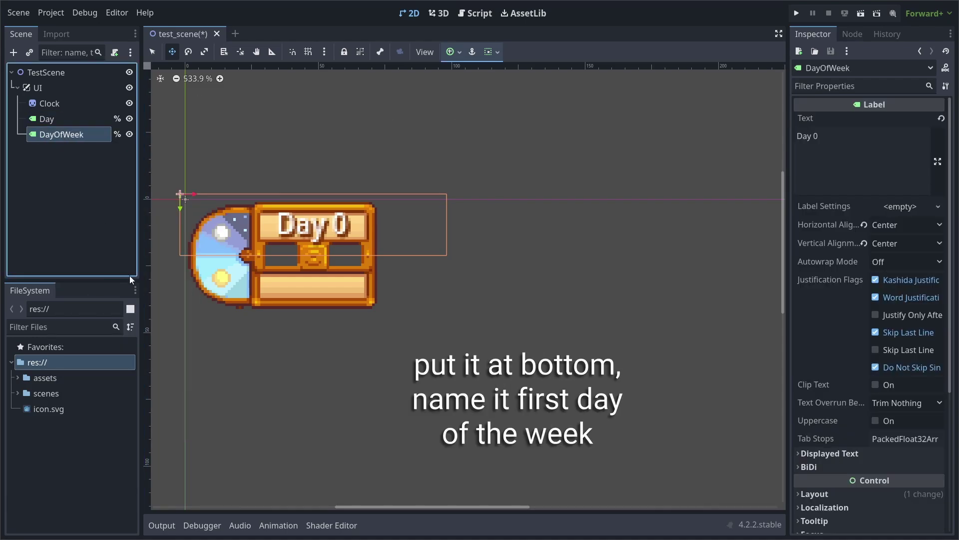
{"action": "left_click_drag", "start_coordinate": [315, 227], "coordinate": [313, 288]}
Set DayOfWeek's text to 'Monday' with an 8 px font size, and save
{"action": "left_click", "coordinate": [857, 189]}
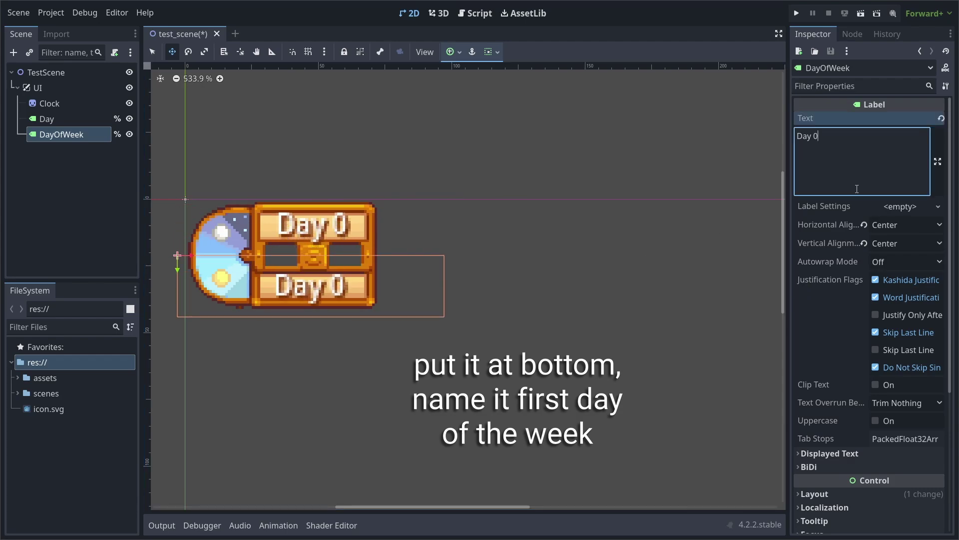
{"action": "key", "text": "BackSpace"}
{"action": "key", "text": "BackSpace"}
{"action": "key", "text": "BackSpace"}
{"action": "key", "text": "BackSpace"}
{"action": "key", "text": "BackSpace"}
{"action": "type", "text": "Monday"}
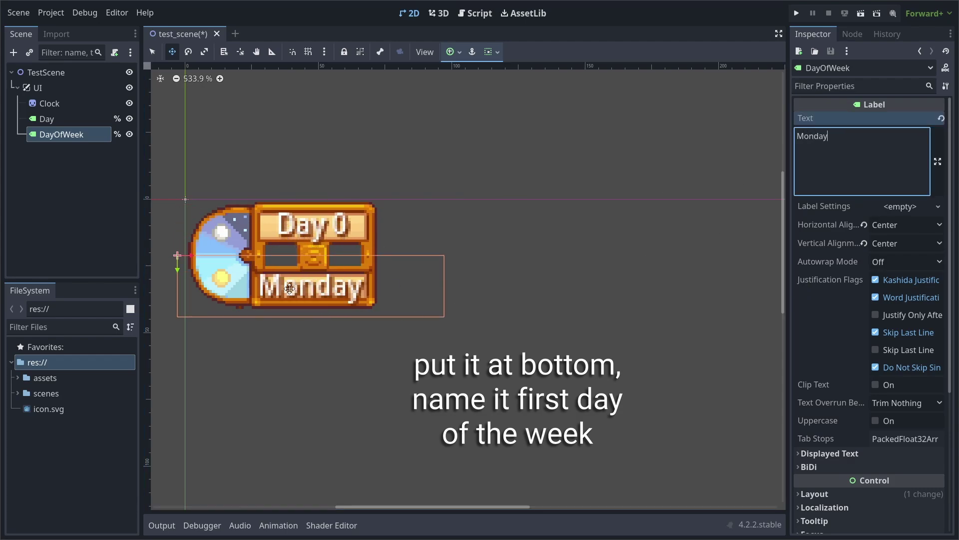
{"action": "scroll", "coordinate": [826, 310], "scroll_direction": "down", "scroll_amount": 5}
{"action": "left_click", "coordinate": [812, 381]}
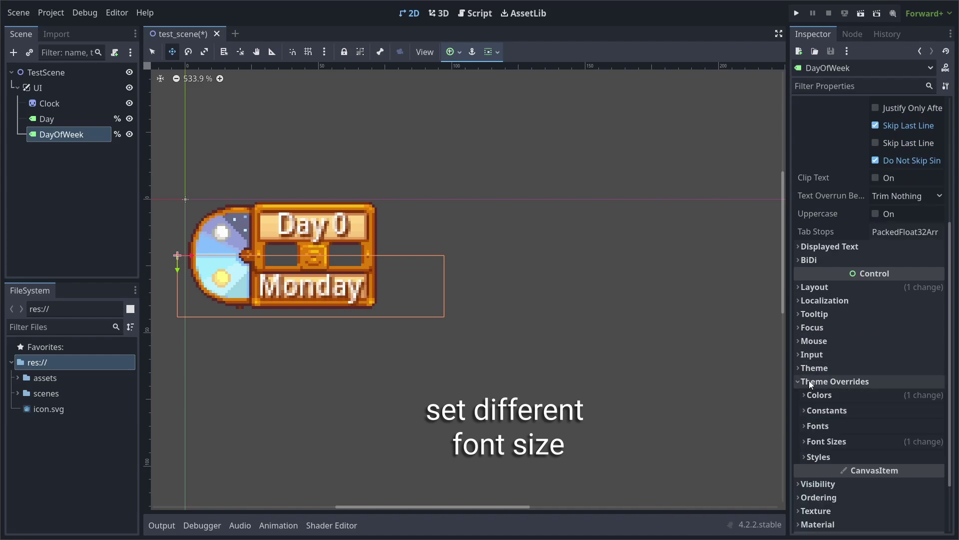
{"action": "scroll", "coordinate": [814, 368], "scroll_direction": "down", "scroll_amount": 2}
{"action": "left_click", "coordinate": [816, 367]}
{"action": "left_click", "coordinate": [890, 365]}
{"action": "type", "text": "8"}
{"action": "key", "text": "Return"}
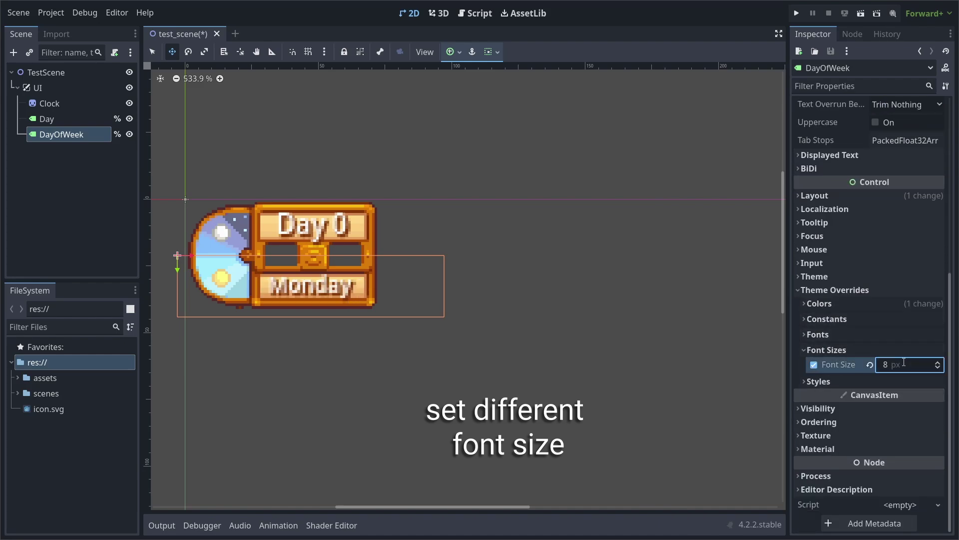
{"action": "key", "text": "ctrl+s"}
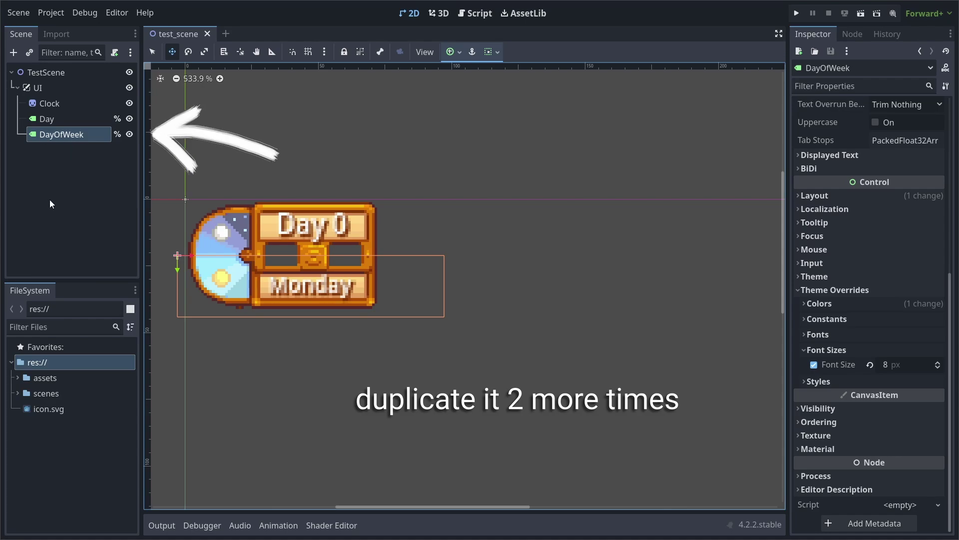
Duplicate DayOfWeek twice; make the first copy Hour showing 00 in the left middle slot
{"action": "key", "text": "ctrl+d"}
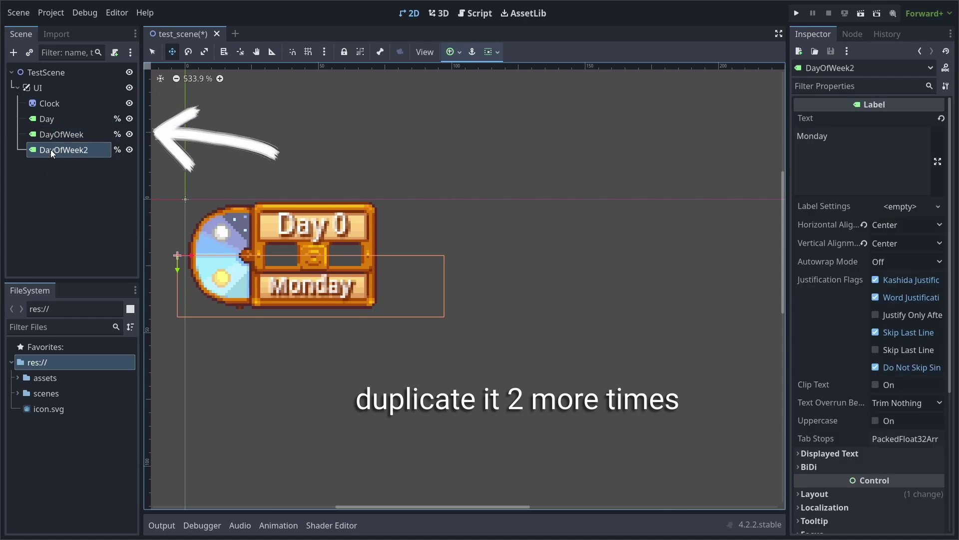
{"action": "key", "text": "ctrl+d"}
{"action": "double_click", "coordinate": [61, 150]}
{"action": "type", "text": "Hour"}
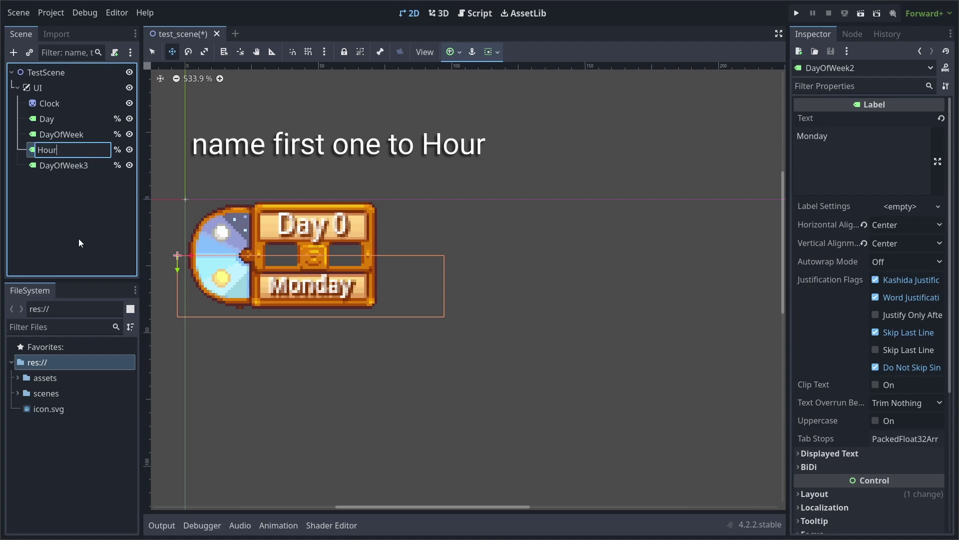
{"action": "key", "text": "Return"}
{"action": "left_click_drag", "start_coordinate": [280, 260], "coordinate": [253, 225]}
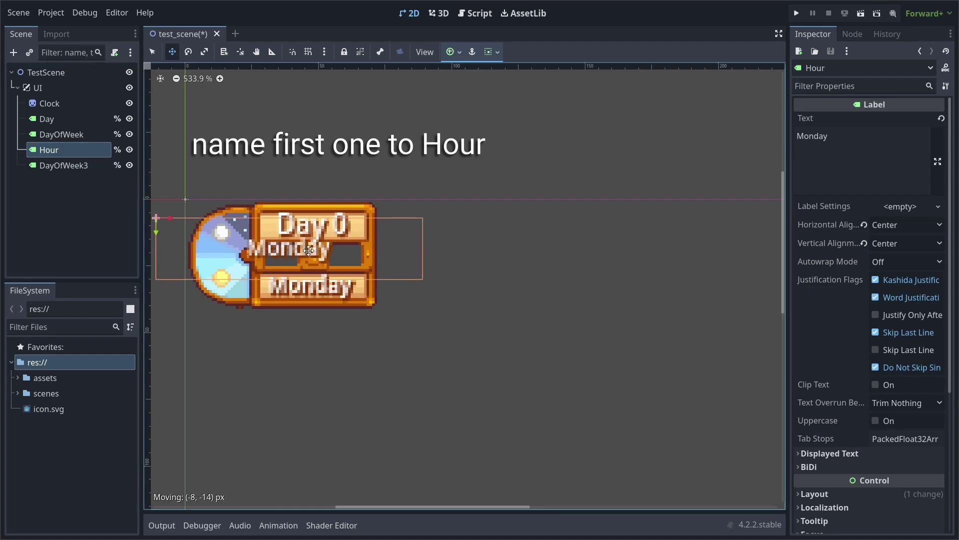
{"action": "triple_click", "coordinate": [865, 134]}
{"action": "type", "text": "00"}
{"action": "key", "text": "ctrl+s"}
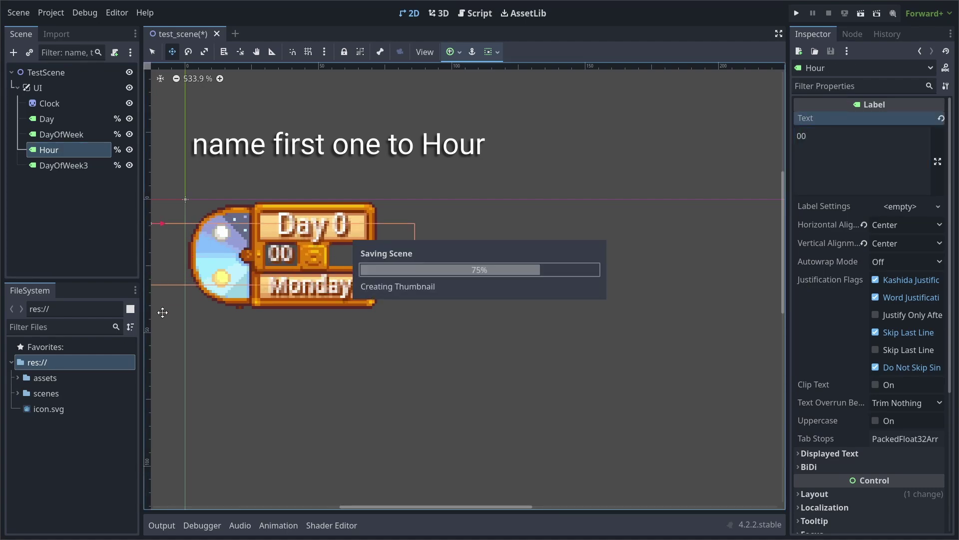
Make the second copy Minute showing 00 in the right middle slot, and save
{"action": "double_click", "coordinate": [61, 165]}
{"action": "type", "text": "ute"}
{"action": "key", "text": "Return"}
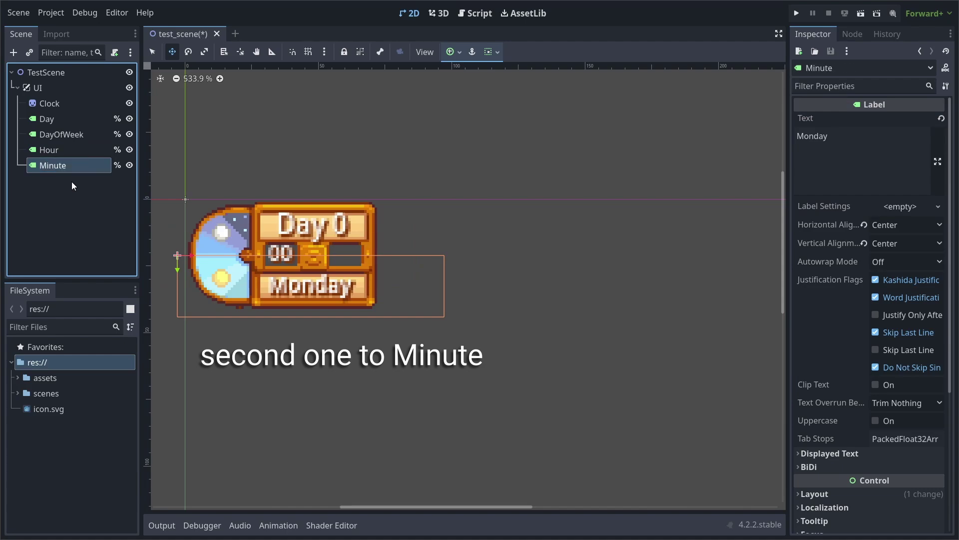
{"action": "left_click", "coordinate": [881, 145]}
{"action": "key", "text": "ctrl+a"}
{"action": "type", "text": "00"}
{"action": "key", "text": "Return"}
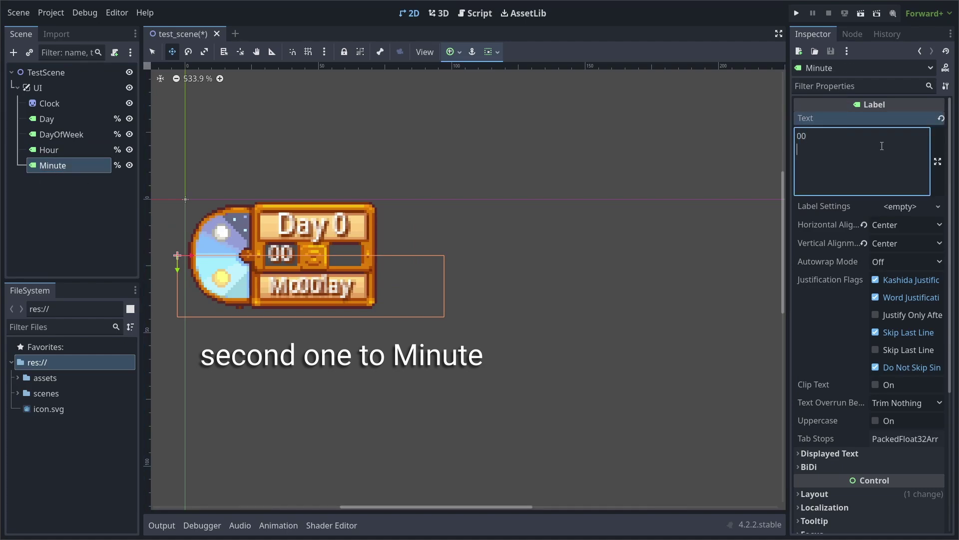
{"action": "left_click_drag", "start_coordinate": [302, 292], "coordinate": [343, 256]}
{"action": "key", "text": "ctrl+s"}
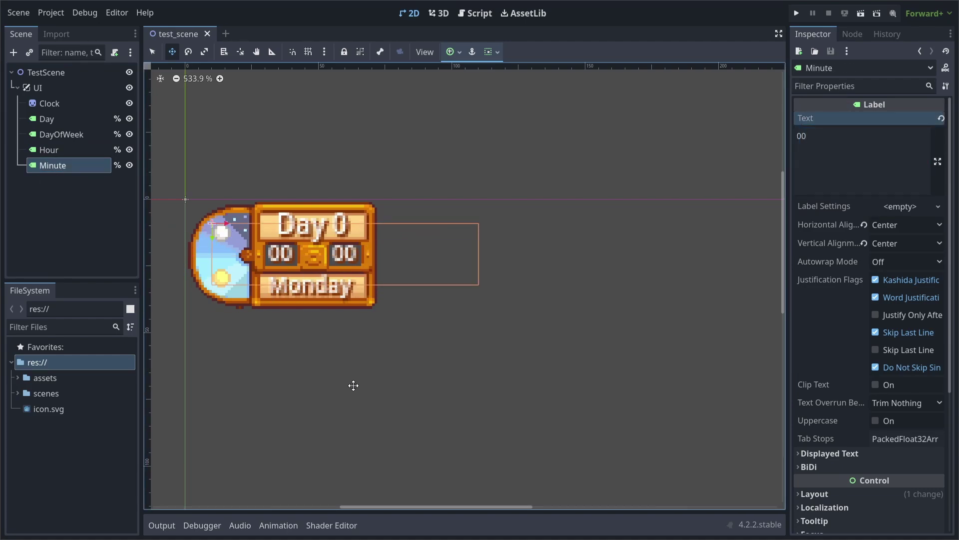
Test-run the clock panel, then increase the Minute label's font size override
{"action": "left_click", "coordinate": [861, 15]}
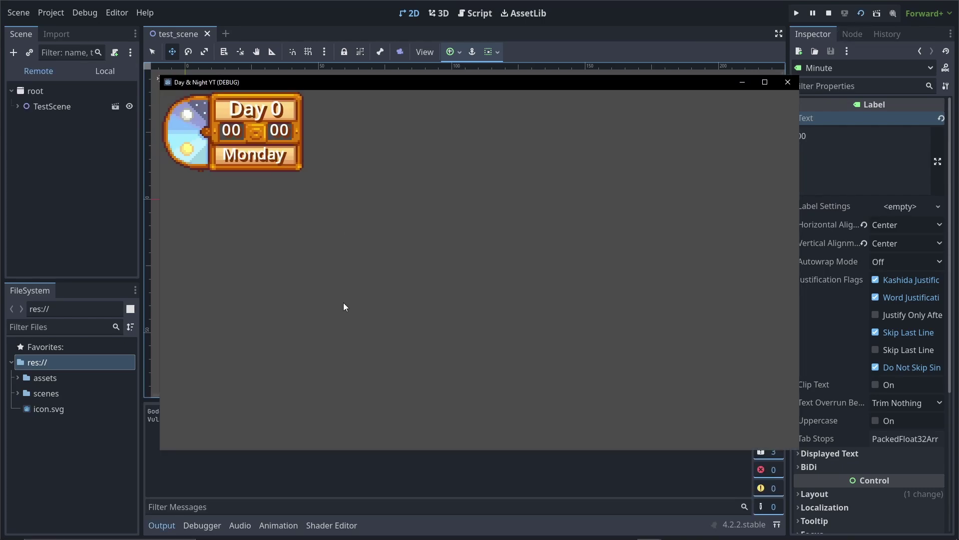
{"action": "scroll", "coordinate": [870, 300], "scroll_direction": "down", "scroll_amount": 5}
{"action": "left_click", "coordinate": [834, 376]}
{"action": "left_click", "coordinate": [827, 350]}
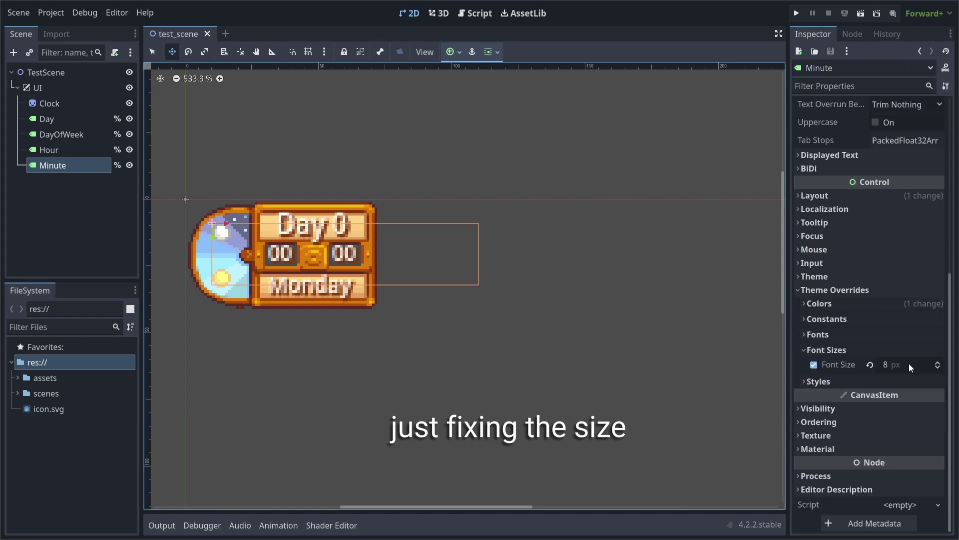
{"action": "left_click_drag", "start_coordinate": [910, 367], "coordinate": [919, 367]}
Raise the Hour label's font size to 10 px and run the scene again
{"action": "left_click", "coordinate": [49, 150]}
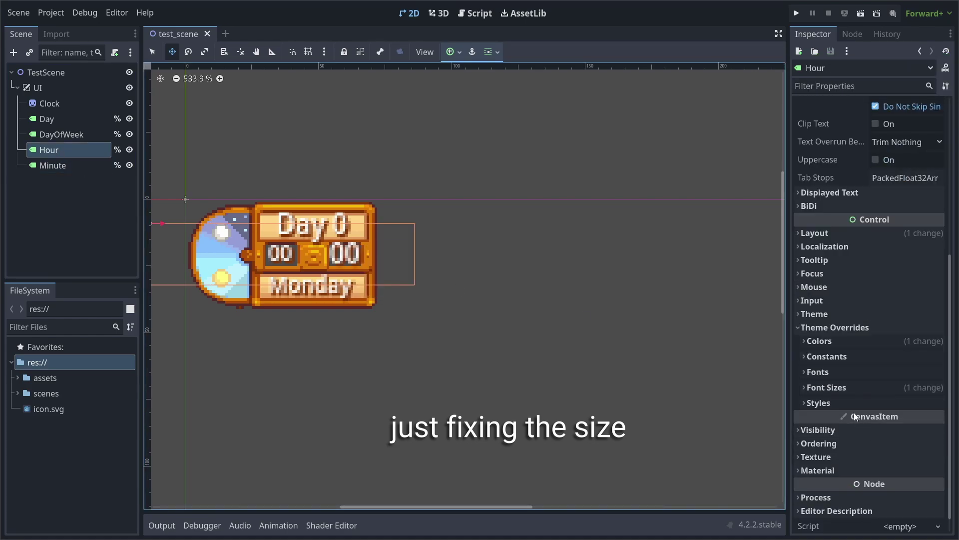
{"action": "left_click", "coordinate": [826, 387]}
{"action": "left_click_drag", "start_coordinate": [887, 402], "coordinate": [897, 402]}
{"action": "left_click", "coordinate": [861, 15]}
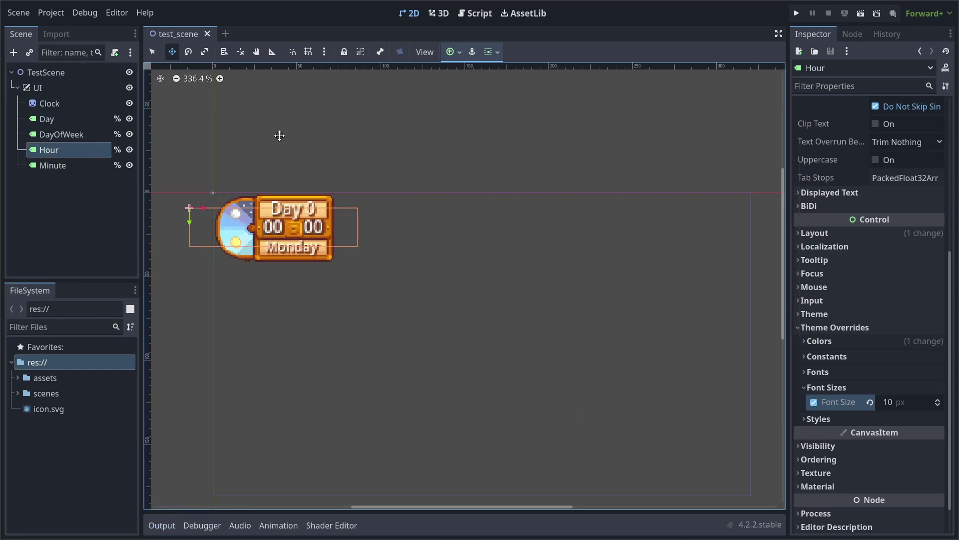
{"action": "left_click", "coordinate": [52, 73]}
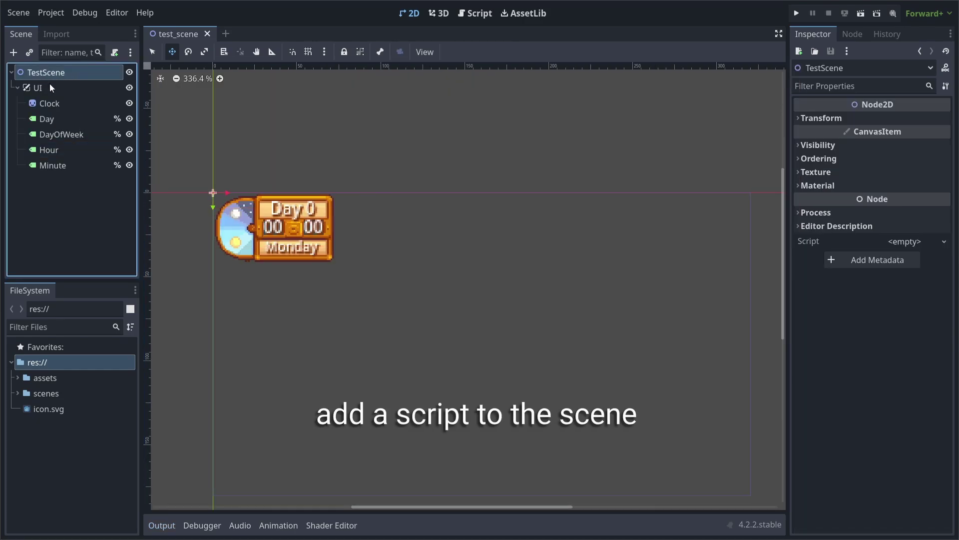
Attach a new test_scene.gd script to TestScene
{"action": "left_click", "coordinate": [114, 53]}
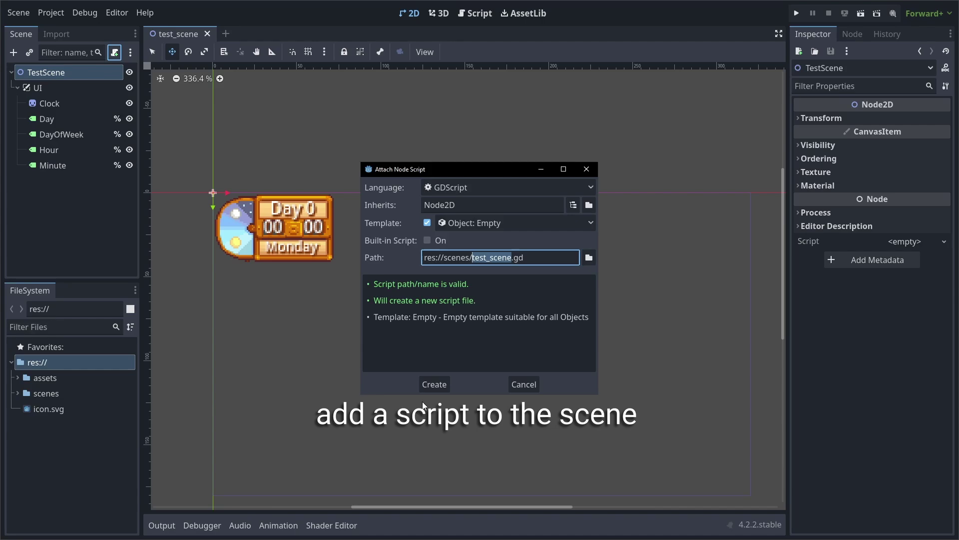
{"action": "left_click", "coordinate": [427, 385]}
{"action": "left_click", "coordinate": [776, 35]}
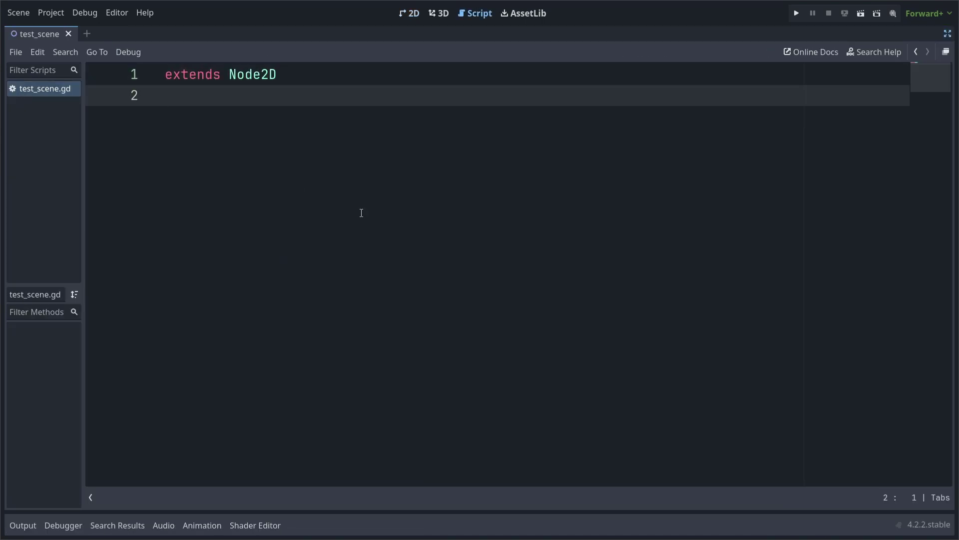
Write the DAYS weekday constant, a day_counter setter updating the labels, and next_day() incrementing it
{"action": "key", "text": "Return"}
{"action": "type", "text": "const DAYS = [\"Monday\",\"Tuesday\",\"Wednesday\",\"Thursday\",\"Friday\",\"Saturday\",\"Sunday\"]"}
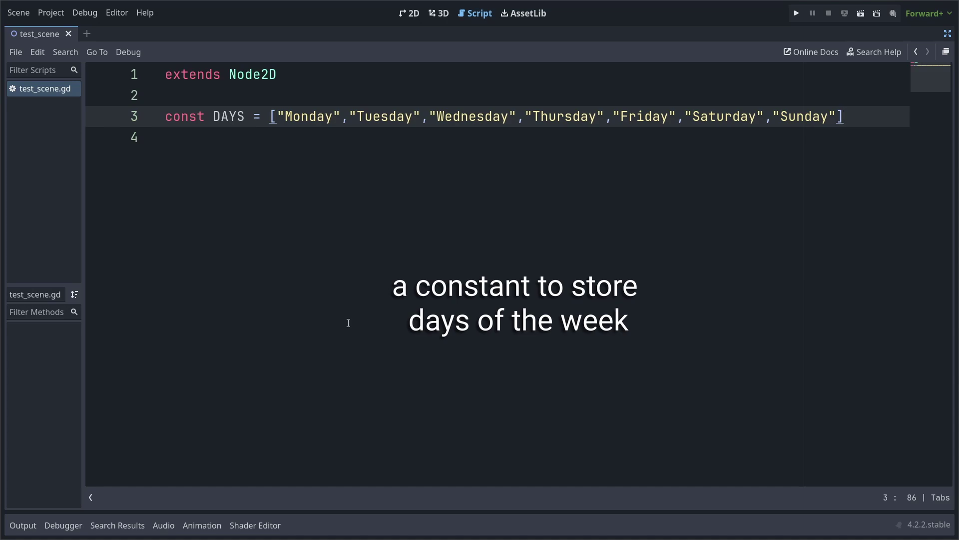
{"action": "key", "text": "Return"}
{"action": "key", "text": "Return"}
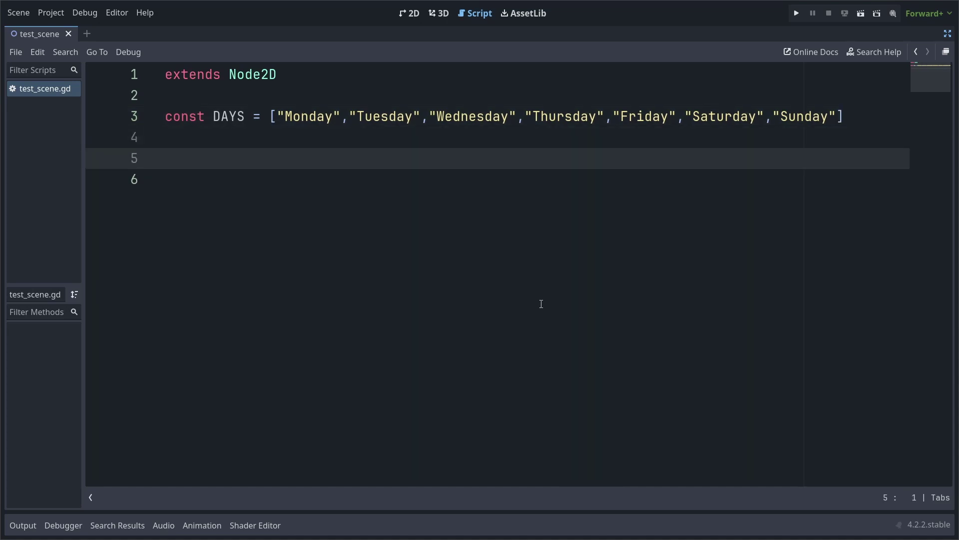
{"action": "type", "text": "var day_counter = 0: set(value): day_counter = value %Day.text = \"Day \" + str(day_counter) %DayOfWeek.text = DAYS[day_counter % 7]"}
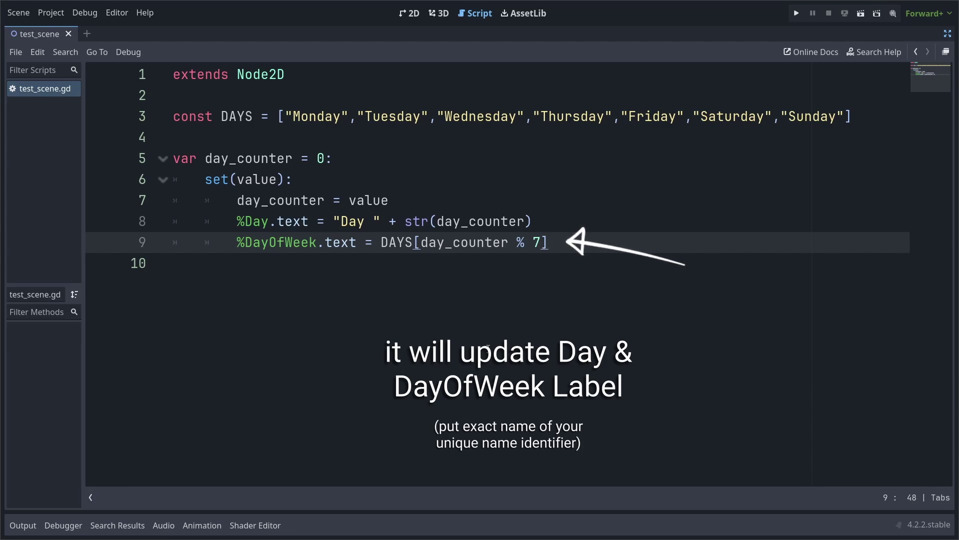
{"action": "key", "text": "Return"}
{"action": "key", "text": "Return"}
{"action": "key", "text": "Return"}
{"action": "type", "text": "func next_day():"}
{"action": "key", "text": "Return"}
{"action": "type", "text": "day_counter += 1"}
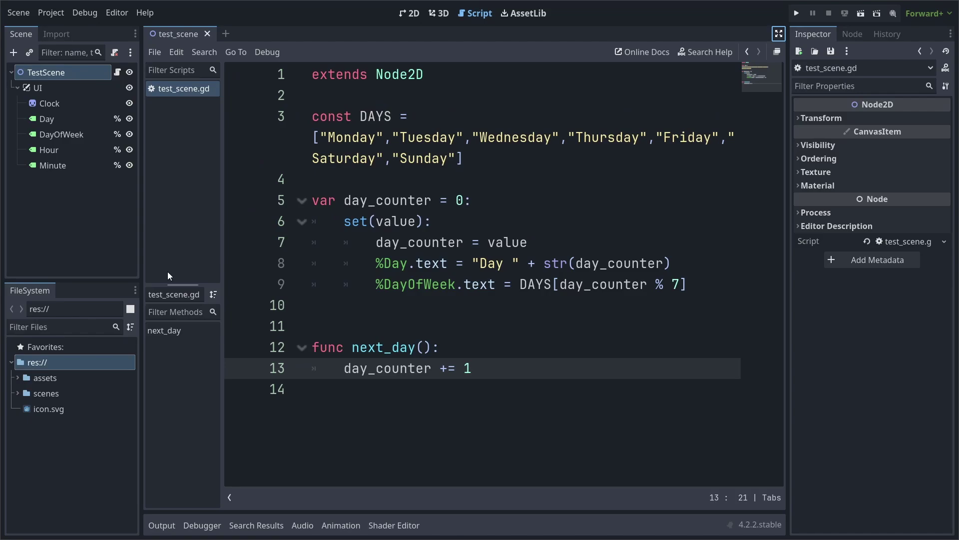
Add an AnimationPlayer node to the scene
{"action": "left_click", "coordinate": [14, 52]}
{"action": "type", "text": "animat"}
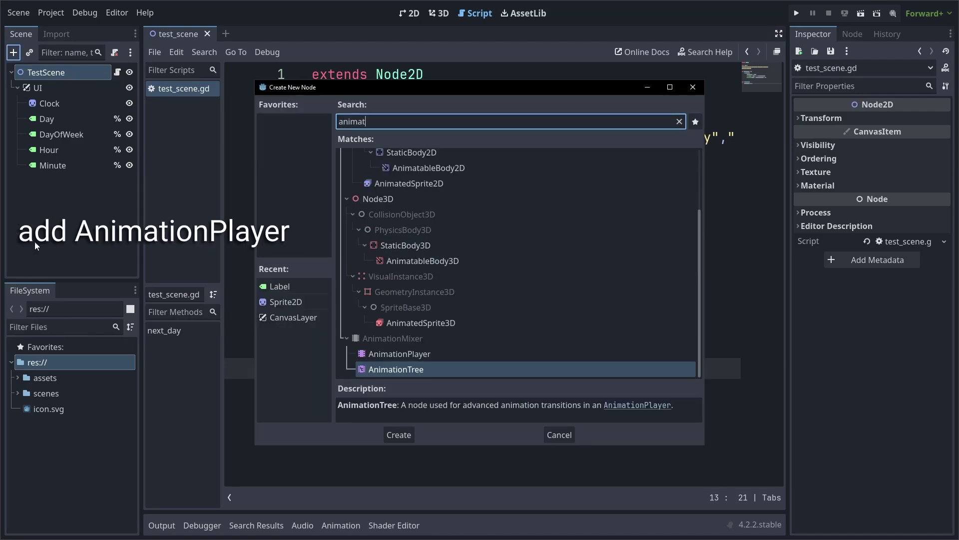
{"action": "type", "text": "ion"}
{"action": "key", "text": "Return"}
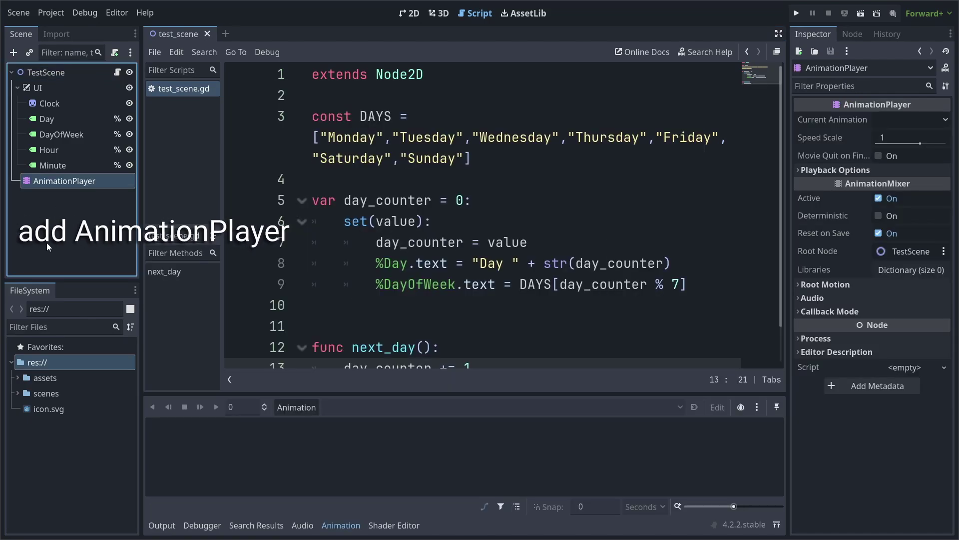
Create a 10-second Day&Night animation set to autoplay on load, and save
{"action": "left_click", "coordinate": [296, 408]}
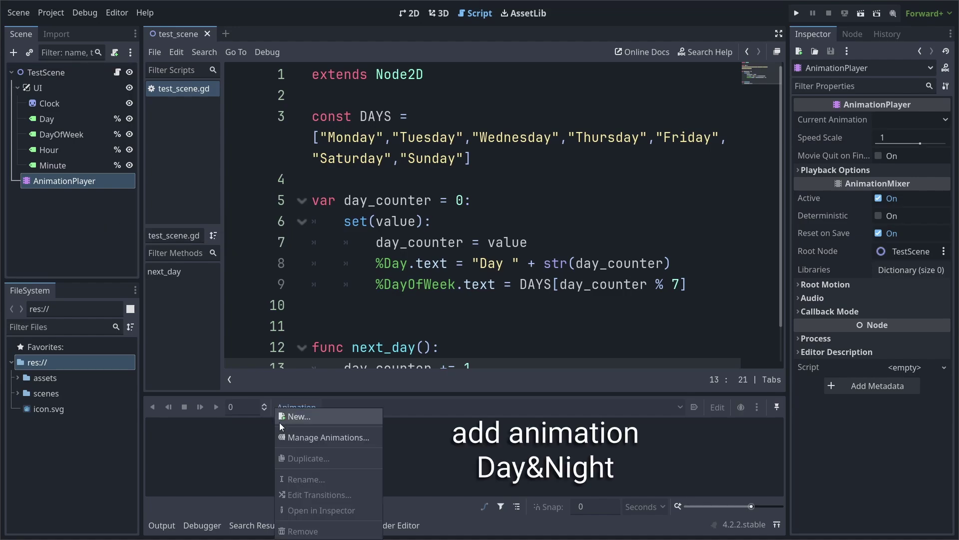
{"action": "left_click", "coordinate": [287, 423]}
{"action": "type", "text": "Day&Night"}
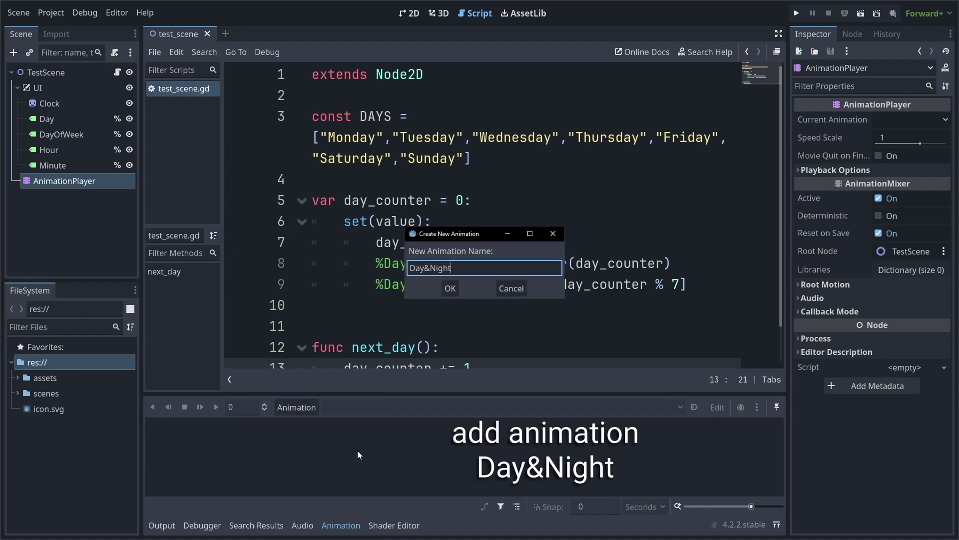
{"action": "key", "text": "Return"}
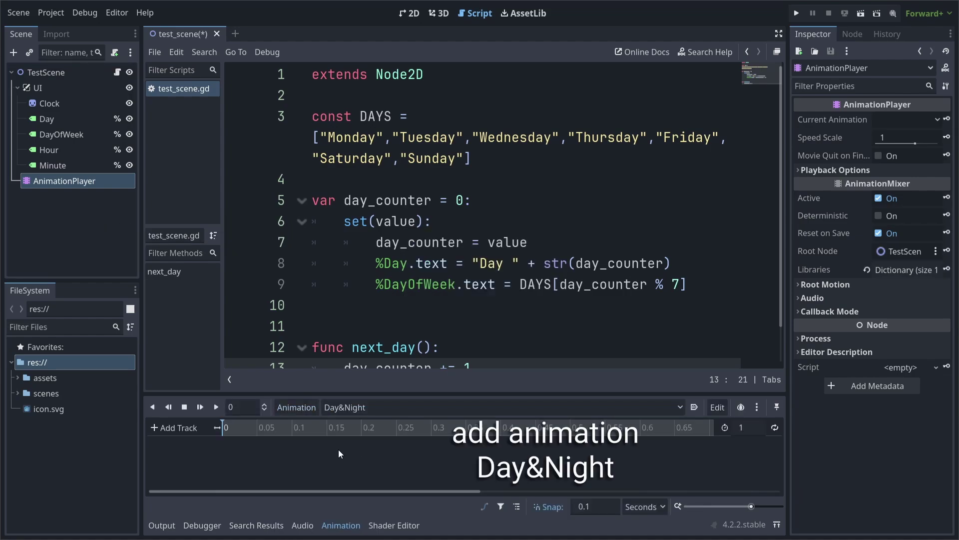
{"action": "left_click", "coordinate": [748, 429]}
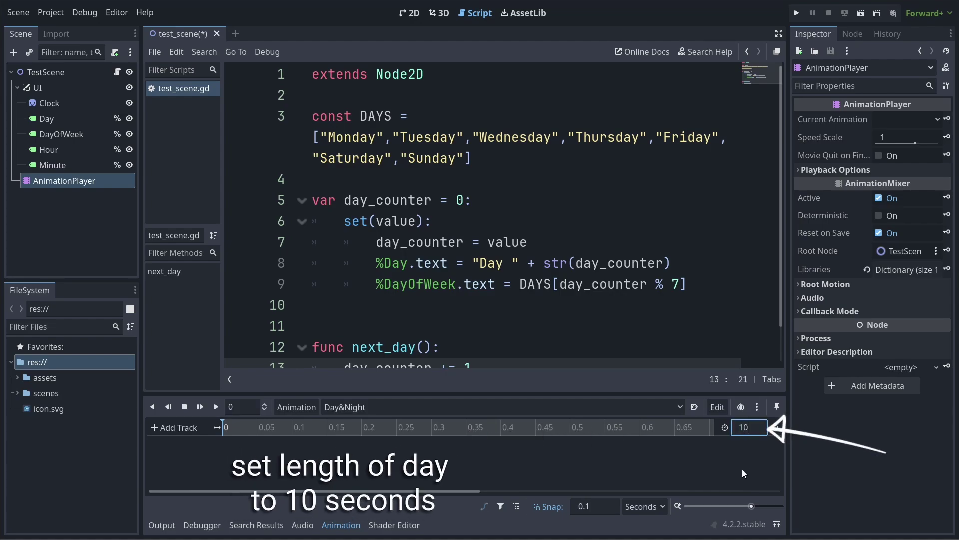
{"action": "key", "text": "Return"}
{"action": "left_click", "coordinate": [746, 506]}
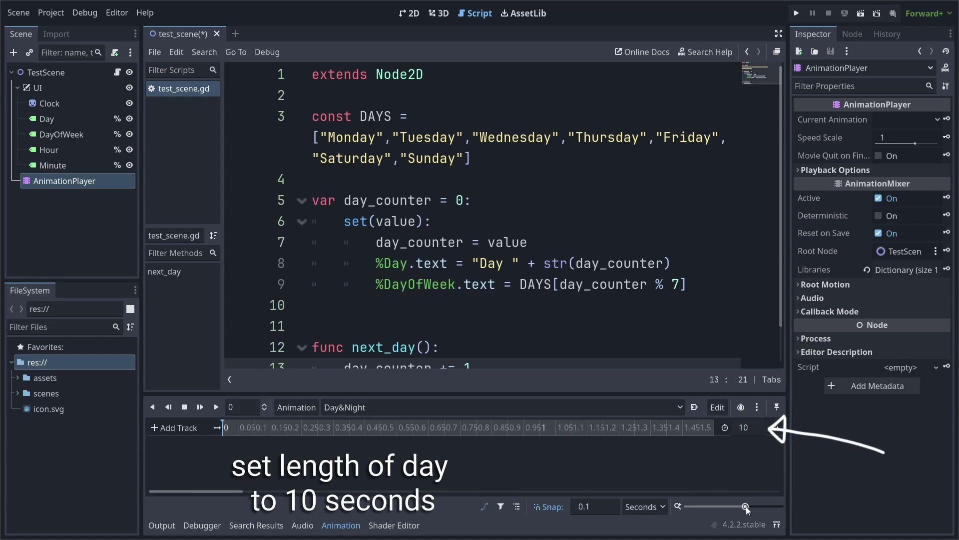
{"action": "left_click_drag", "start_coordinate": [746, 505], "coordinate": [733, 506]}
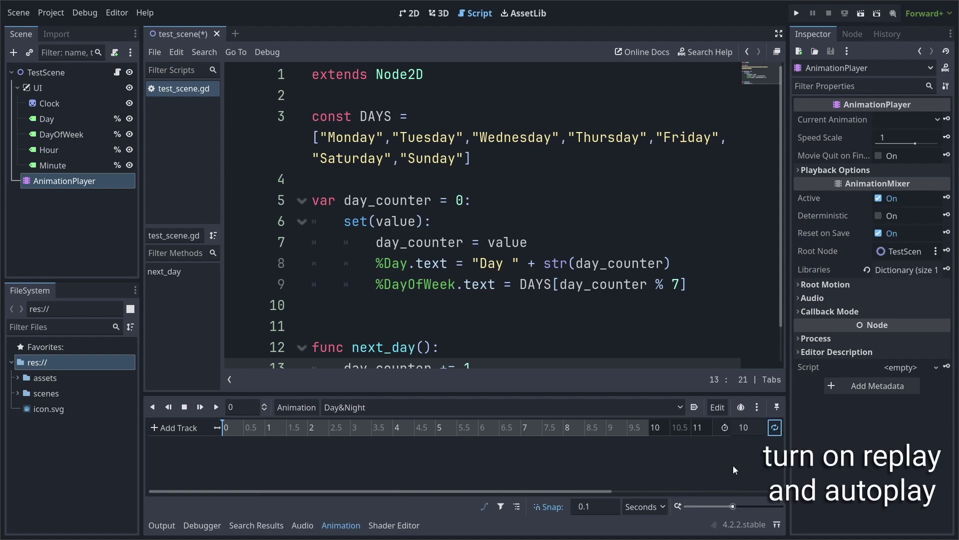
{"action": "left_click", "coordinate": [695, 408]}
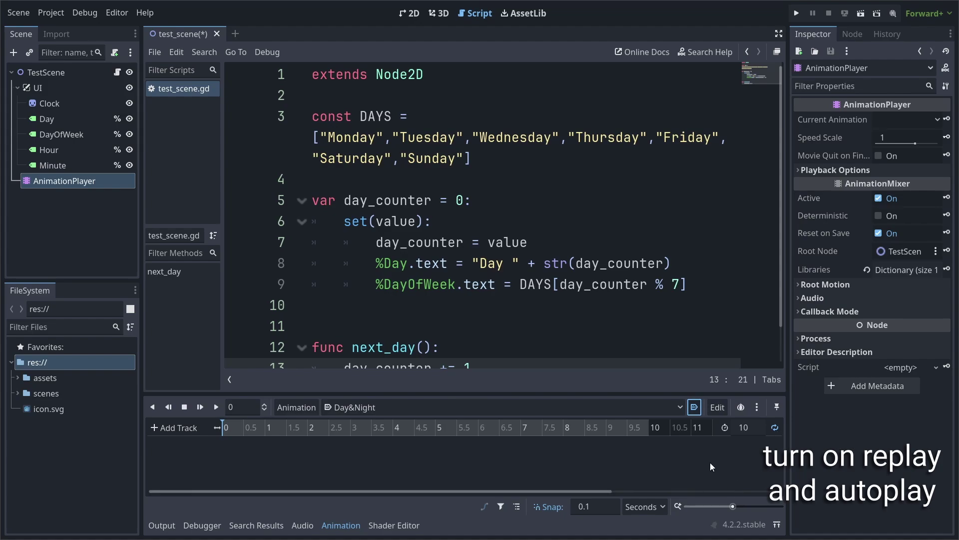
{"action": "key", "text": "ctrl+s"}
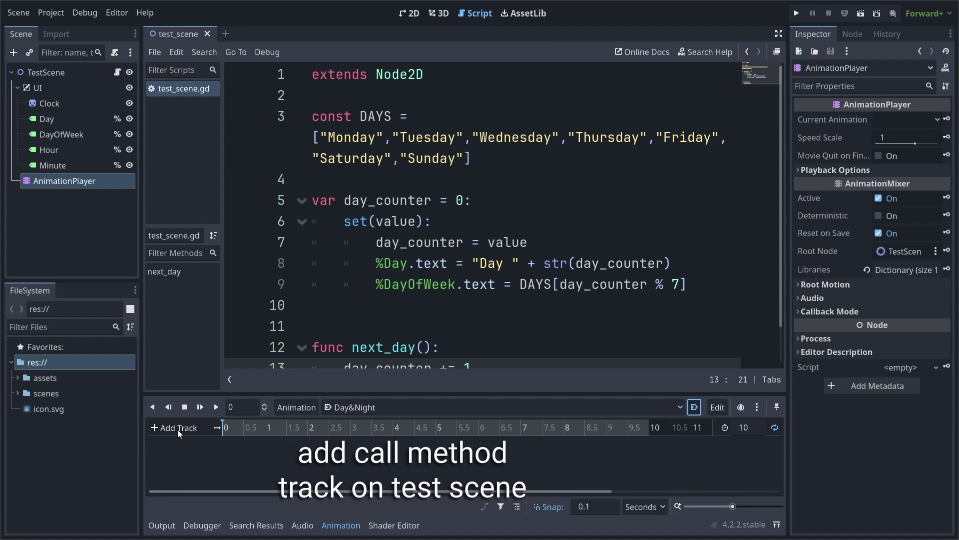
Add a Call Method track targeting TestScene to the Day&Night animation
{"action": "left_click", "coordinate": [172, 428]}
{"action": "left_click", "coordinate": [194, 485]}
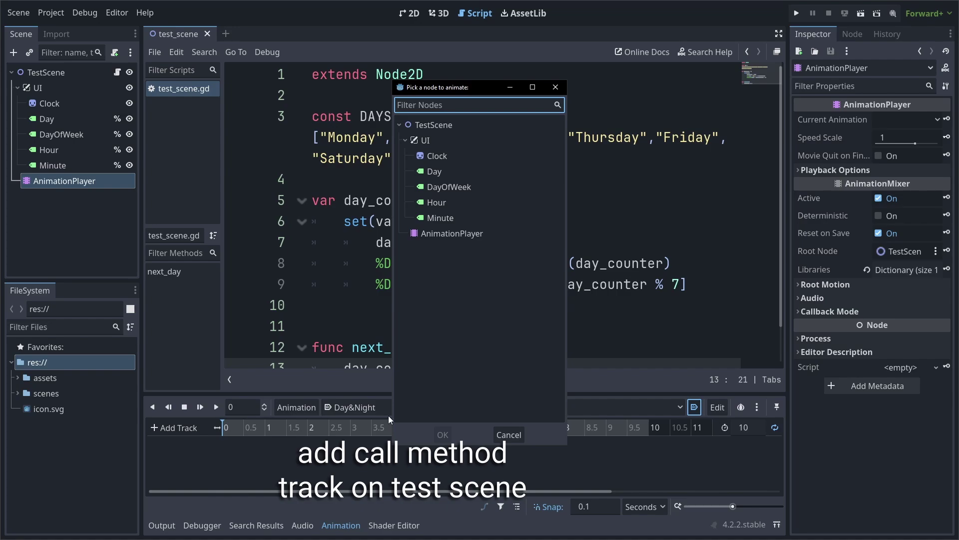
{"action": "left_click", "coordinate": [439, 131]}
{"action": "left_click", "coordinate": [442, 443]}
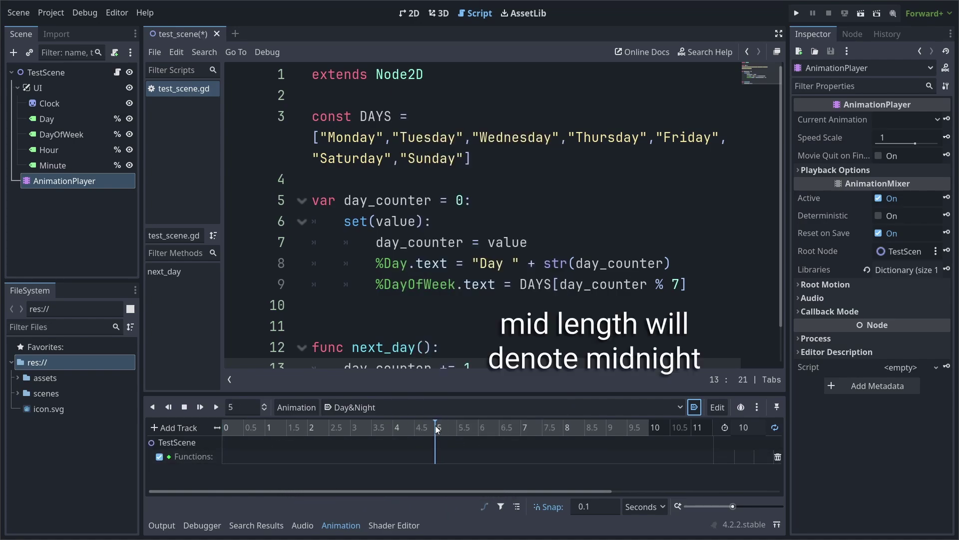
Key a next_day() call at 5 seconds, then save and run the scene
{"action": "right_click", "coordinate": [433, 458]}
{"action": "left_click", "coordinate": [452, 472]}
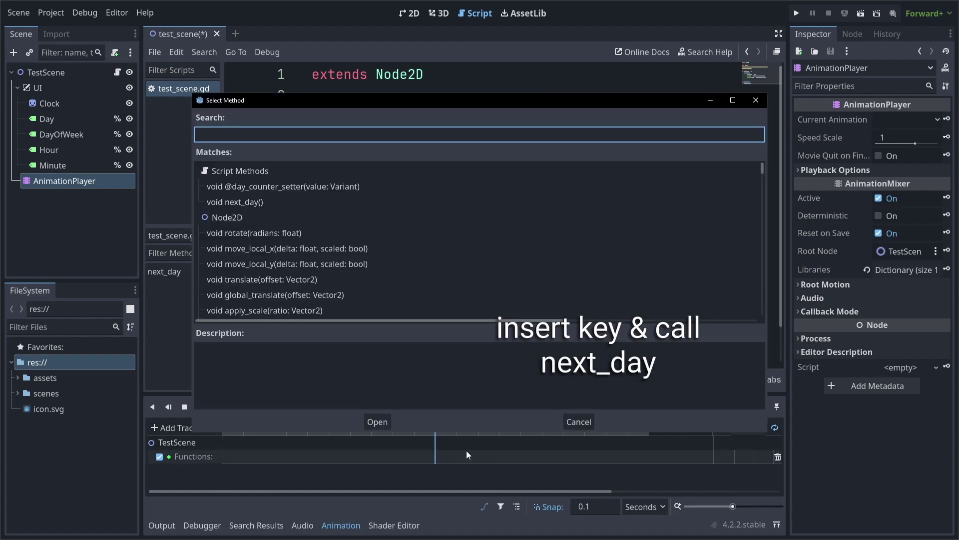
{"action": "left_click", "coordinate": [248, 199]}
{"action": "left_click", "coordinate": [377, 422]}
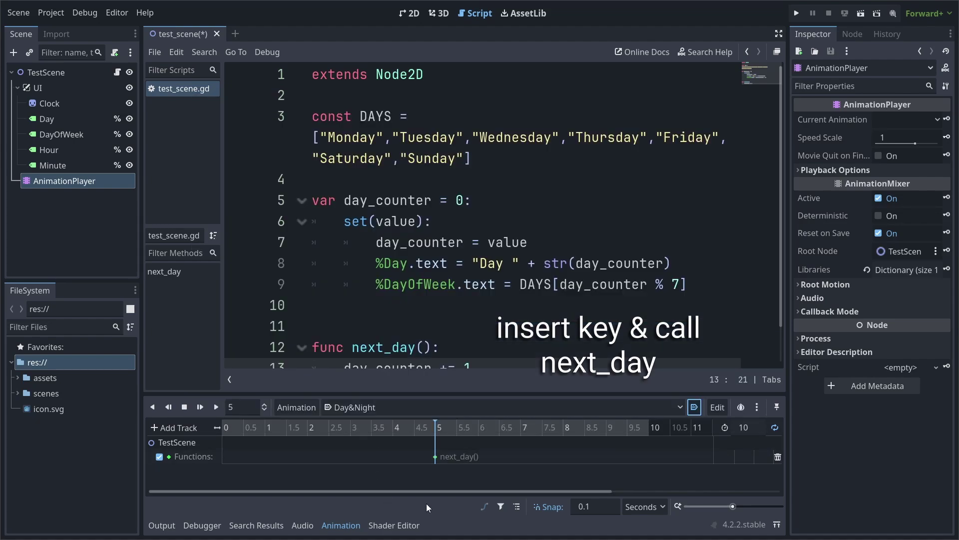
{"action": "key", "text": "F6"}
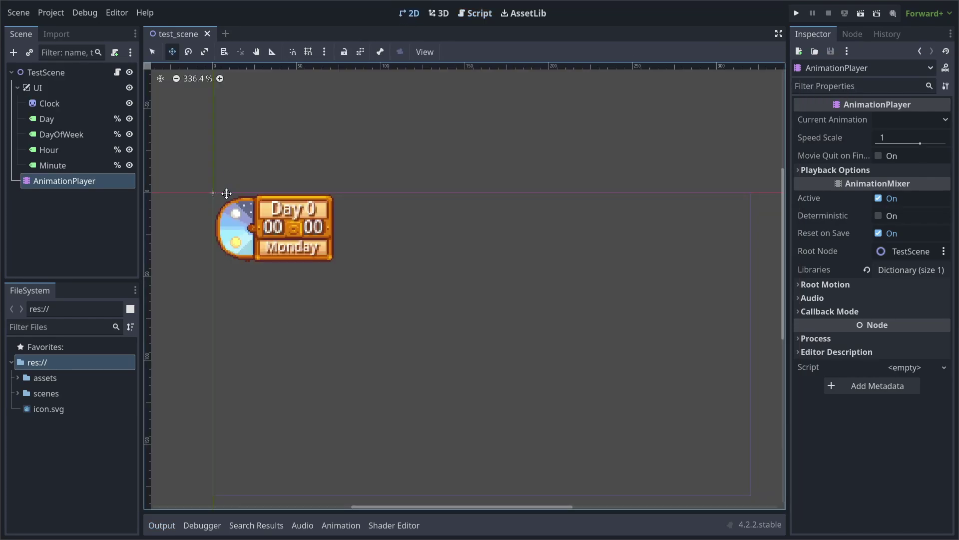
Add a Sprite2D named Arm under UI, placed right below Clock
{"action": "left_click", "coordinate": [39, 85]}
{"action": "key", "text": "ctrl+a"}
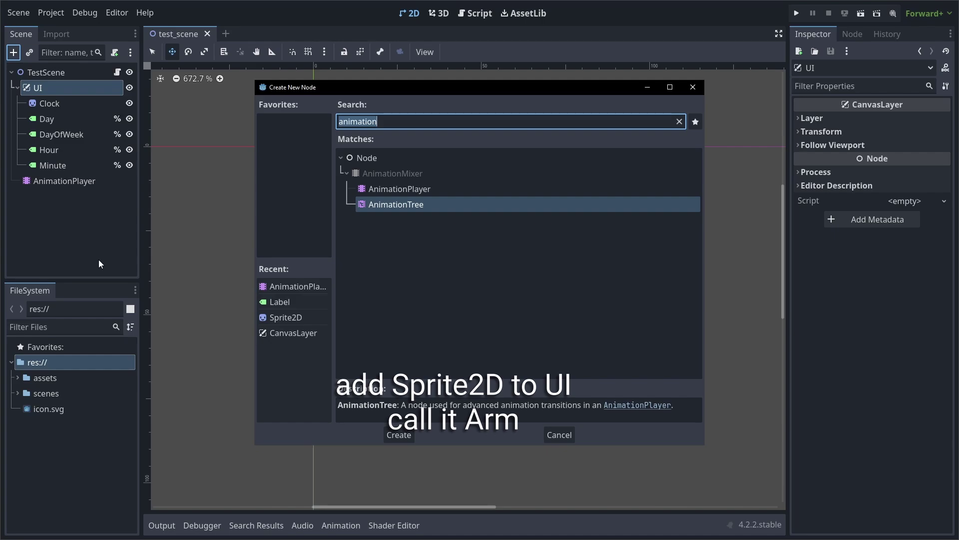
{"action": "type", "text": "sprite2"}
{"action": "key", "text": "Return"}
{"action": "key", "text": "F2"}
{"action": "type", "text": "Arm"}
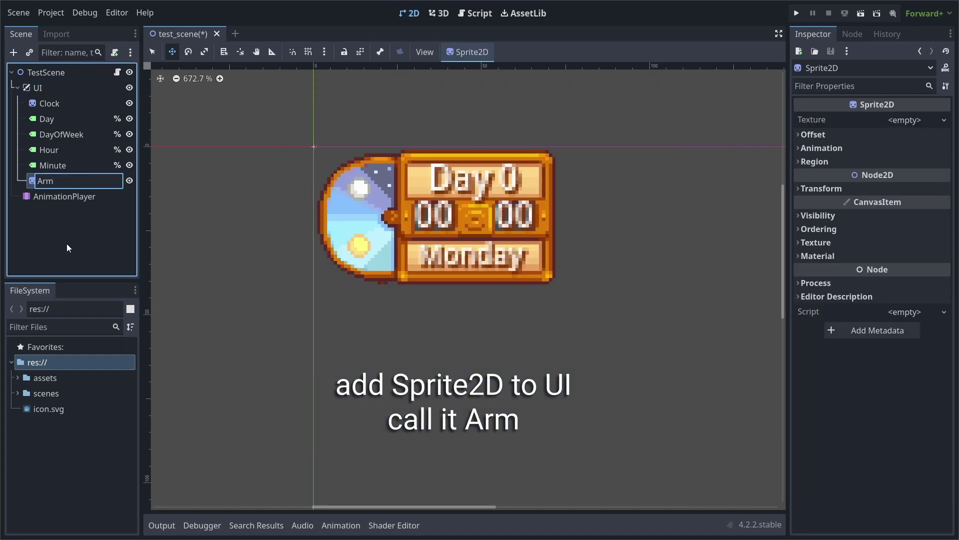
{"action": "key", "text": "Return"}
{"action": "left_click_drag", "start_coordinate": [90, 181], "coordinate": [55, 113]}
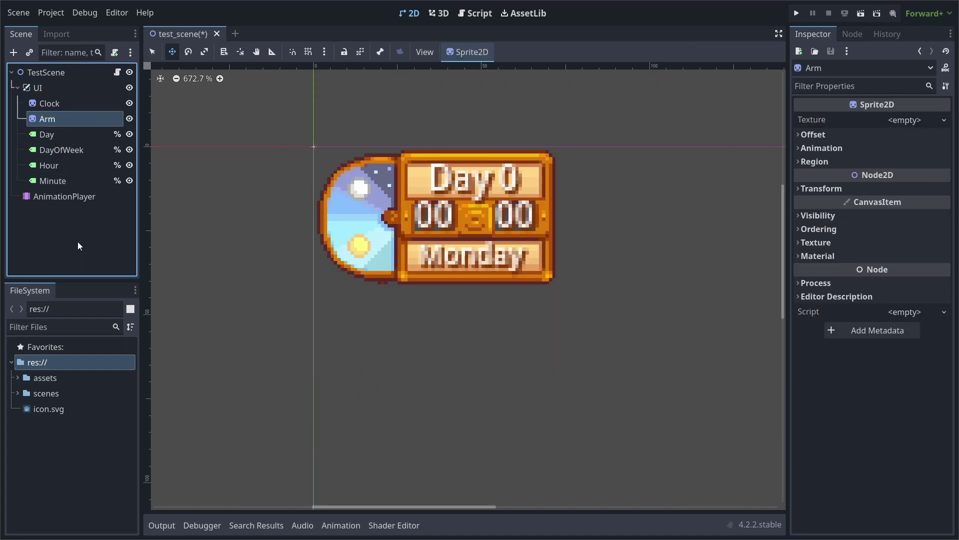
Quick Load Clock.png as the Arm sprite's texture
{"action": "left_click", "coordinate": [944, 120]}
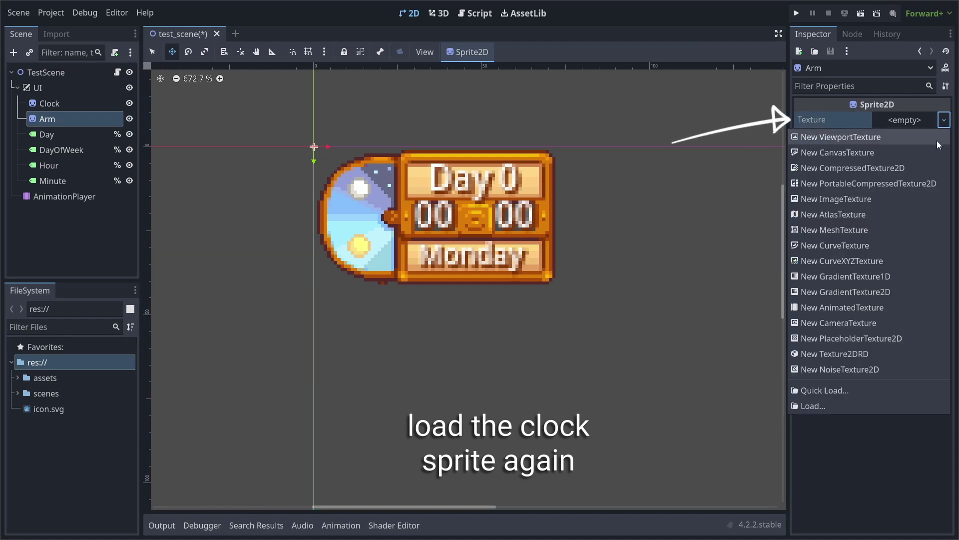
{"action": "left_click", "coordinate": [848, 390]}
{"action": "scroll", "coordinate": [594, 316], "scroll_direction": "down", "scroll_amount": 1}
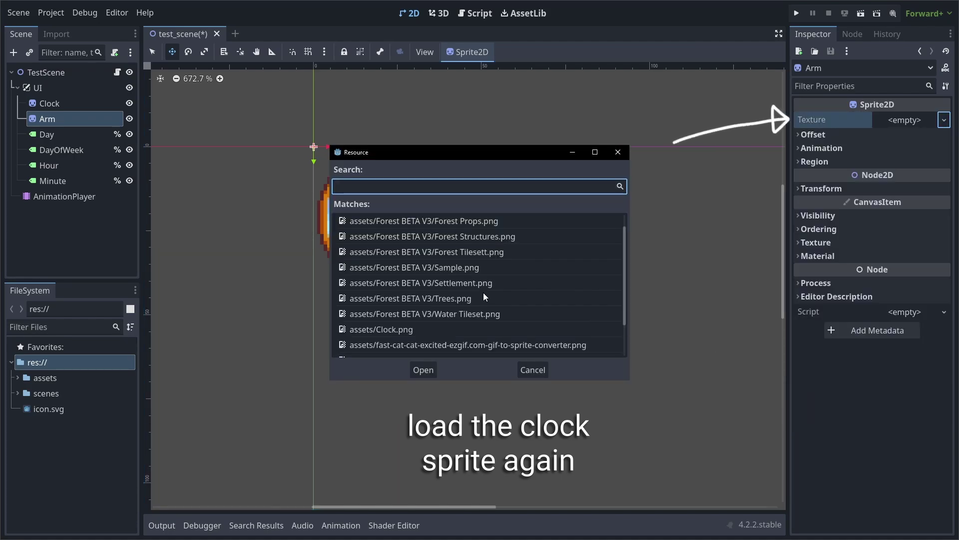
{"action": "left_click", "coordinate": [410, 329]}
{"action": "left_click", "coordinate": [421, 374]}
Enable Region and crop to the clock arm (9×20 at 71,0) using Pixel Snap
{"action": "left_click", "coordinate": [815, 177]}
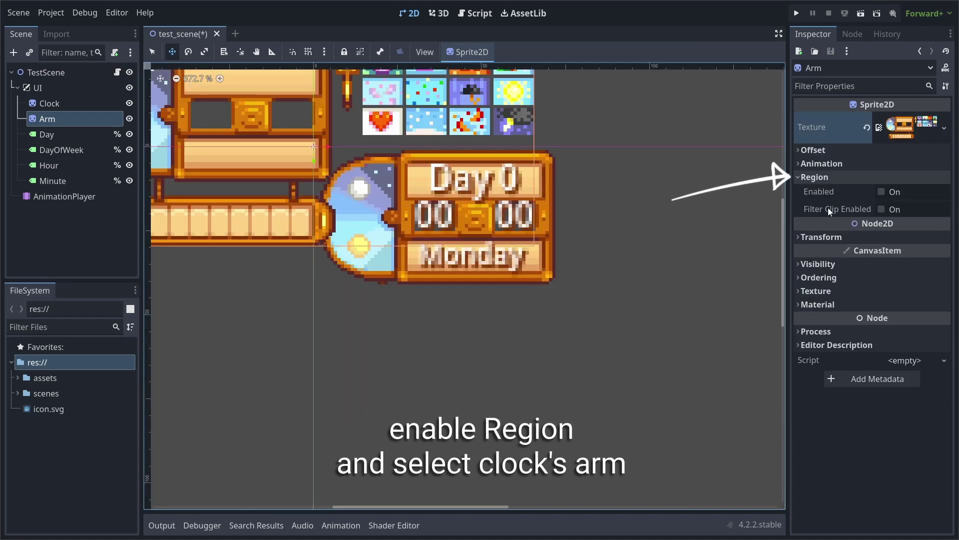
{"action": "left_click", "coordinate": [881, 192]}
{"action": "left_click", "coordinate": [881, 262]}
{"action": "mouse_move", "coordinate": [484, 186]}
{"action": "left_mouse_down"}
{"action": "mouse_move", "coordinate": [515, 268]}
{"action": "mouse_move", "coordinate": [500, 254]}
{"action": "mouse_move", "coordinate": [512, 219]}
{"action": "left_mouse_up"}
{"action": "left_click", "coordinate": [311, 145]}
{"action": "left_click", "coordinate": [307, 176]}
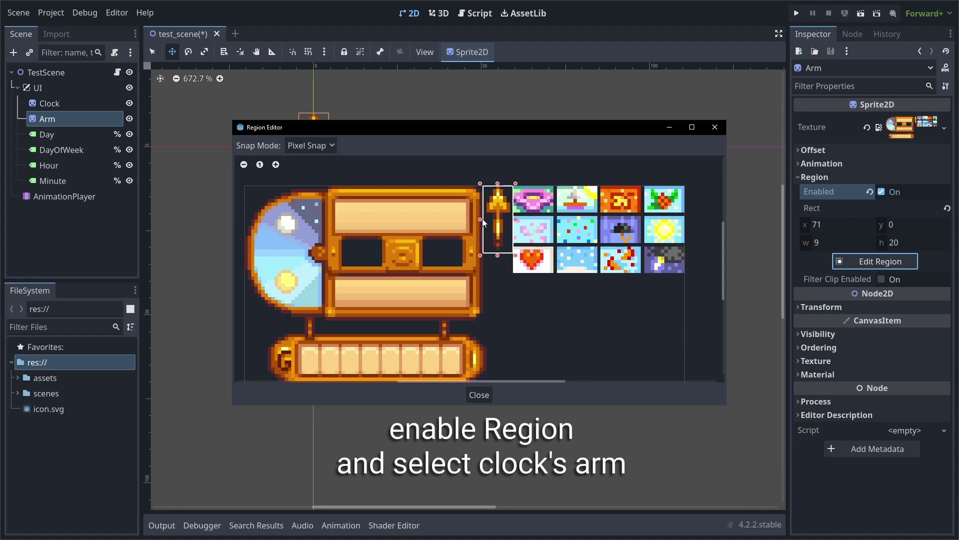
{"action": "scroll", "coordinate": [482, 220], "scroll_direction": "up", "scroll_amount": 2}
{"action": "left_click", "coordinate": [468, 389]}
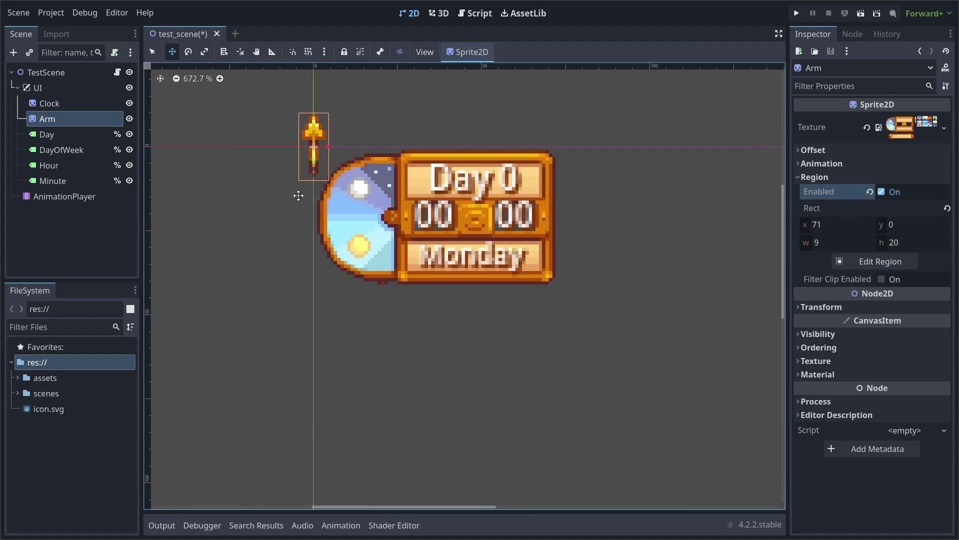
Set the Arm's Offset y to -6.525 px so it pivots at its base, and save
{"action": "left_click", "coordinate": [814, 150]}
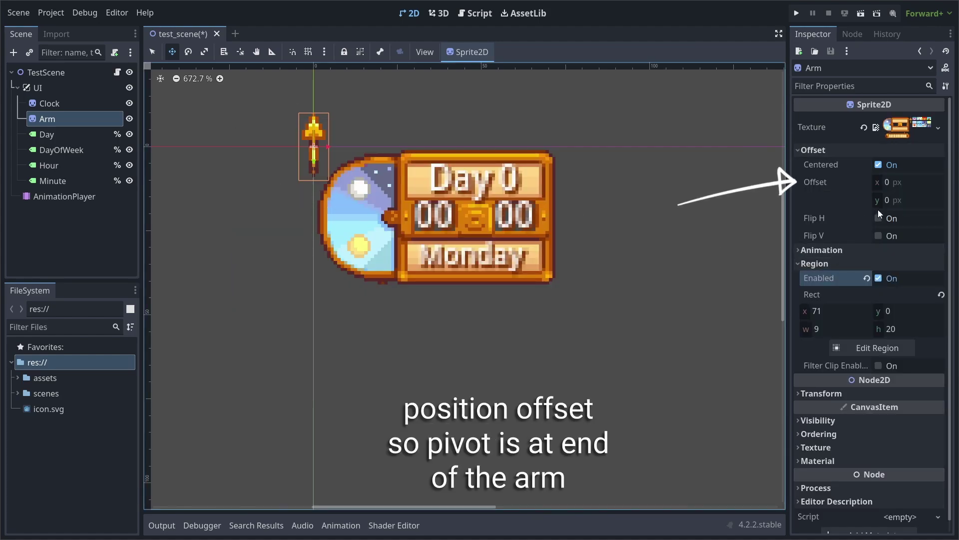
{"action": "left_click_drag", "start_coordinate": [887, 200], "coordinate": [869, 200]}
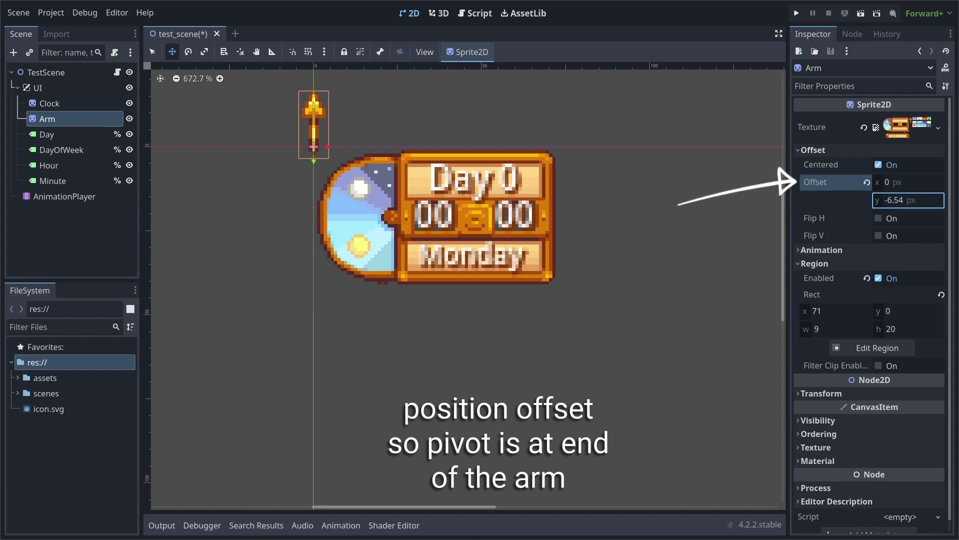
{"action": "left_click_drag", "start_coordinate": [895, 200], "coordinate": [897, 200]}
{"action": "scroll", "coordinate": [313, 145], "scroll_direction": "up", "scroll_amount": 1}
{"action": "scroll", "coordinate": [313, 145], "scroll_direction": "up", "scroll_amount": 1}
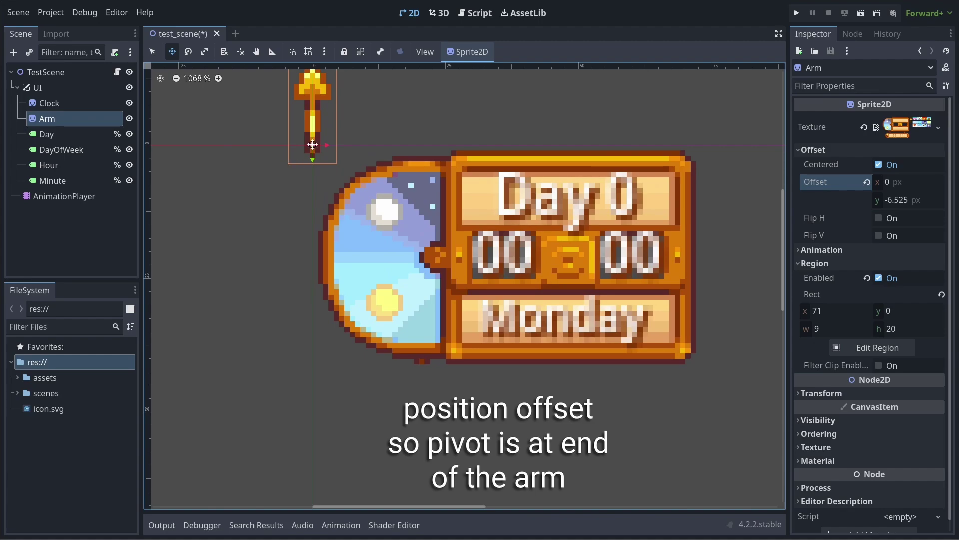
{"action": "scroll", "coordinate": [373, 163], "scroll_direction": "down", "scroll_amount": 2}
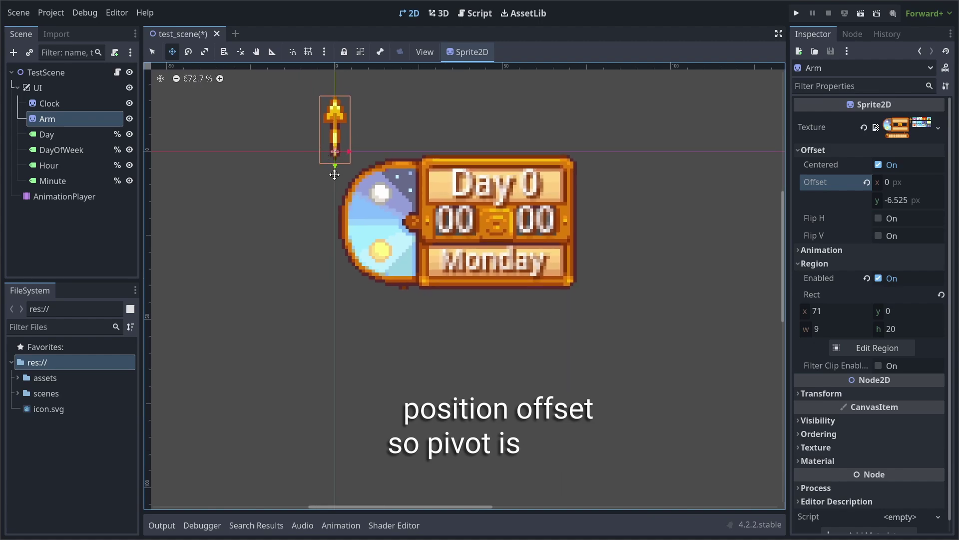
{"action": "key", "text": "ctrl+s"}
Move the Arm to the clock's centre and save
{"action": "mouse_move", "coordinate": [333, 152]}
{"action": "left_mouse_down"}
{"action": "mouse_move", "coordinate": [407, 229]}
{"action": "mouse_move", "coordinate": [397, 206]}
{"action": "left_mouse_up"}
{"action": "scroll", "coordinate": [430, 238], "scroll_direction": "up", "scroll_amount": 3}
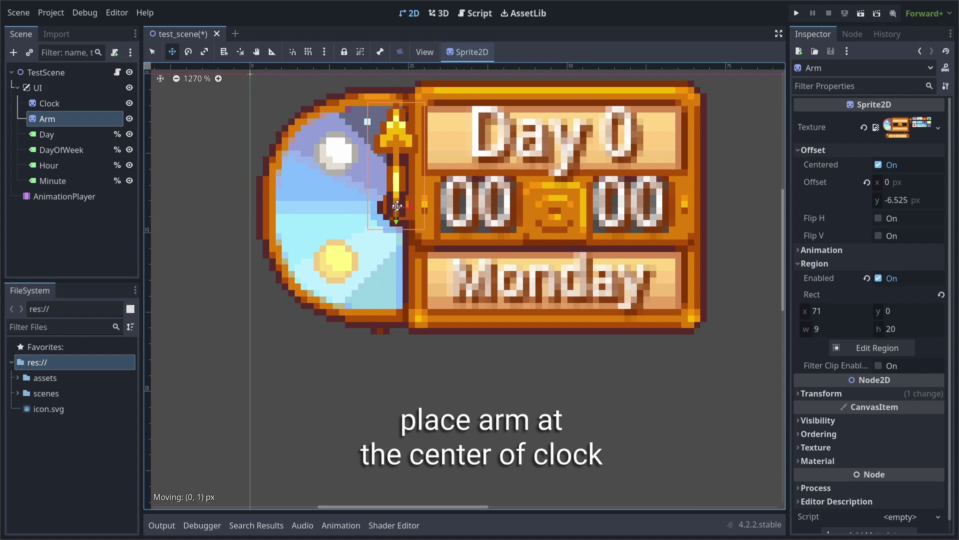
{"action": "scroll", "coordinate": [373, 240], "scroll_direction": "down", "scroll_amount": 3}
{"action": "key", "text": "ctrl+s"}
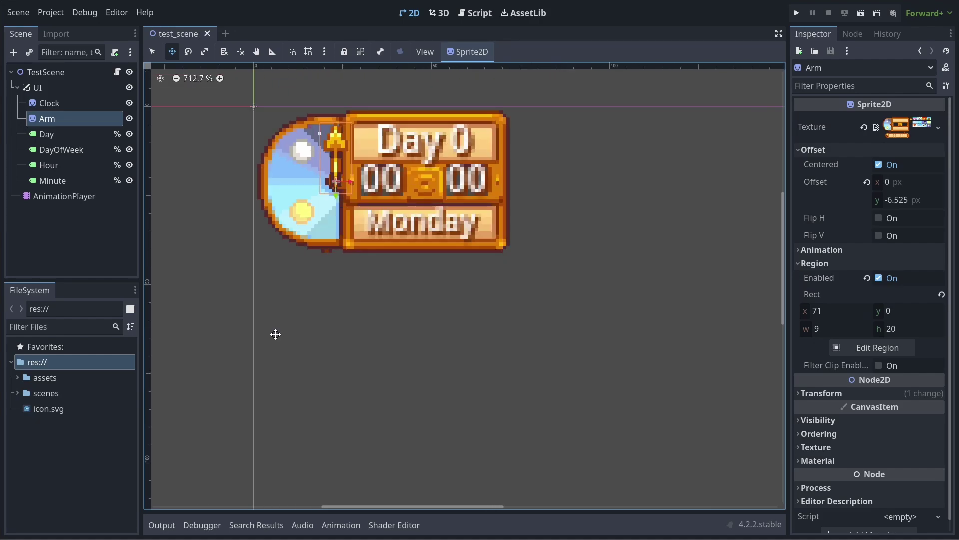
With the Day&Night timeline showing, key the Arm's rotation at -130 at 0 s
{"action": "left_click", "coordinate": [60, 197]}
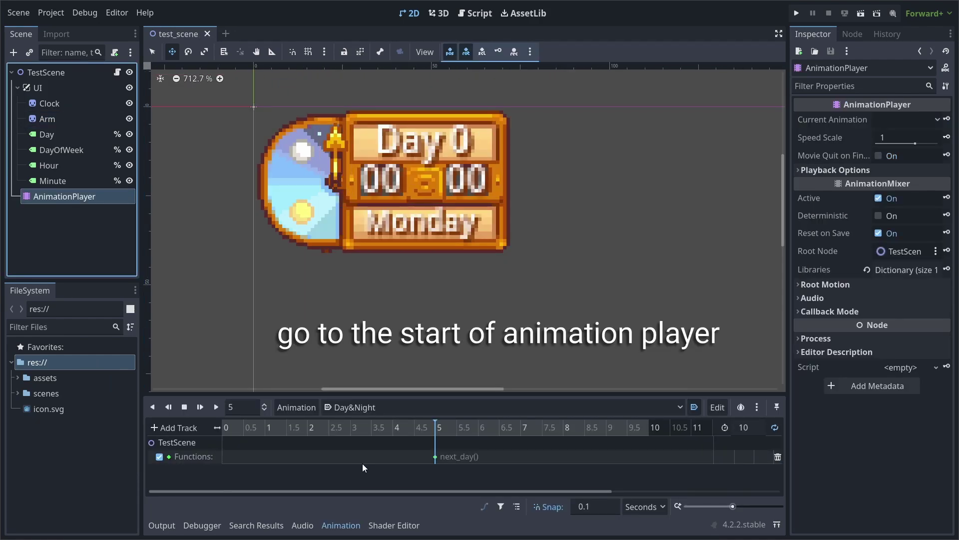
{"action": "left_click_drag", "start_coordinate": [451, 396], "coordinate": [451, 364]}
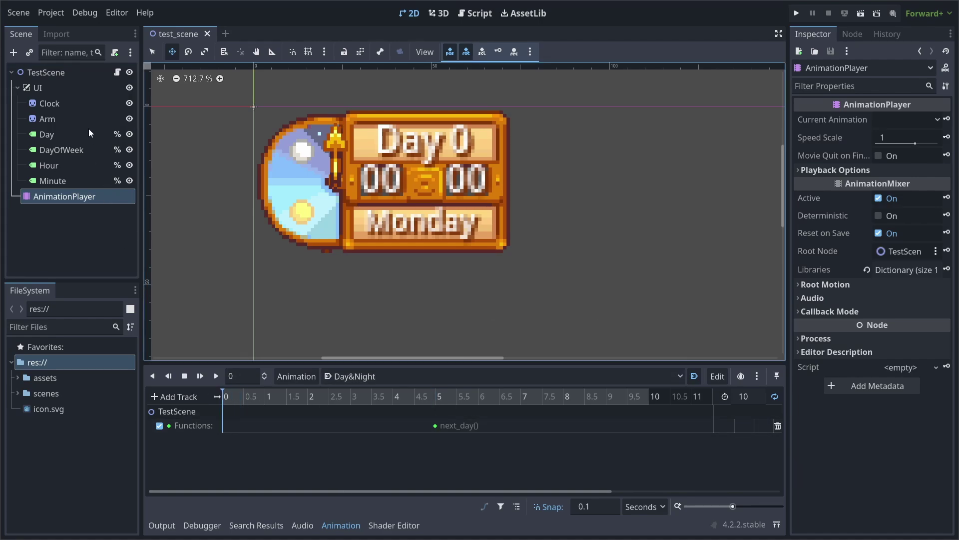
{"action": "left_click", "coordinate": [59, 121]}
{"action": "scroll", "coordinate": [808, 380], "scroll_direction": "down", "scroll_amount": 1}
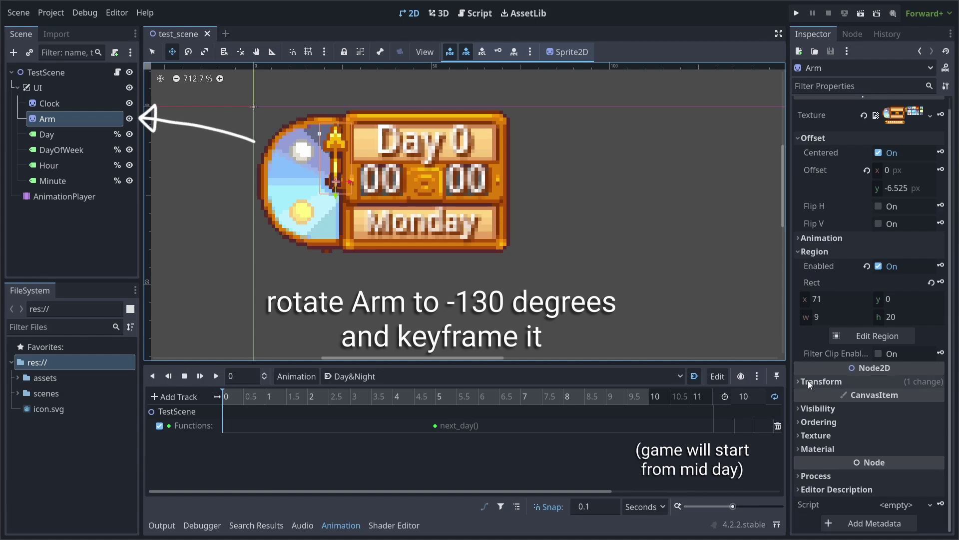
{"action": "left_click", "coordinate": [808, 380]}
{"action": "scroll", "coordinate": [841, 261], "scroll_direction": "down", "scroll_amount": 3}
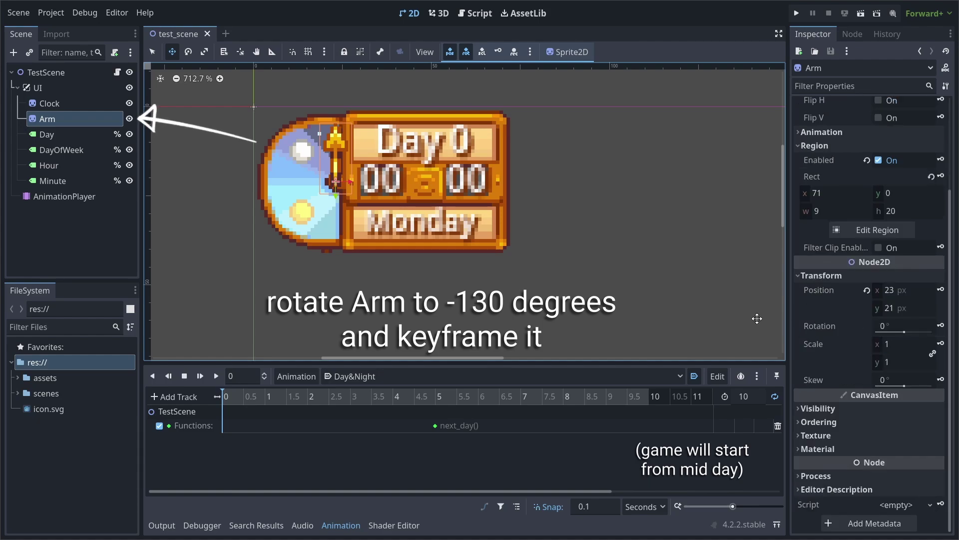
{"action": "left_click", "coordinate": [890, 325]}
{"action": "type", "text": "-130"}
{"action": "key", "text": "Return"}
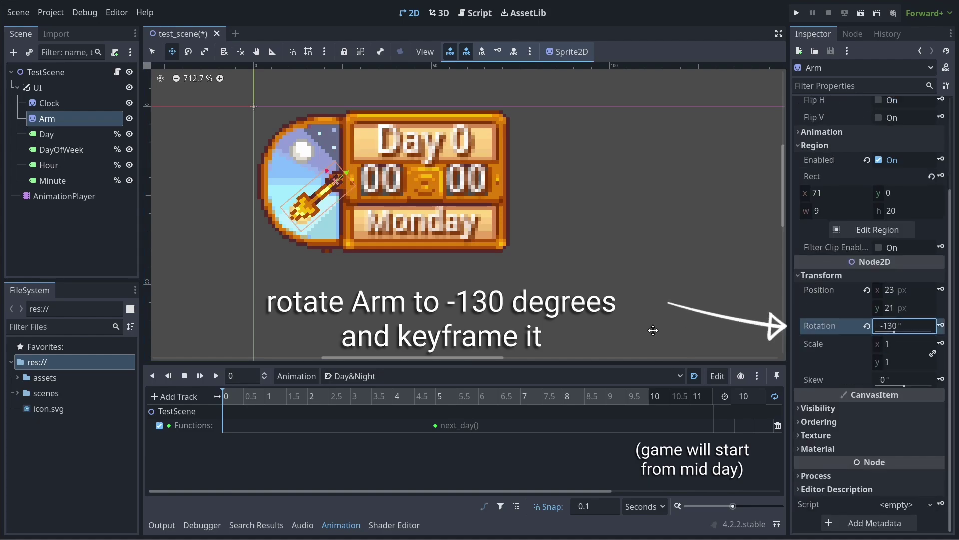
{"action": "left_click", "coordinate": [941, 326]}
{"action": "left_click", "coordinate": [438, 300]}
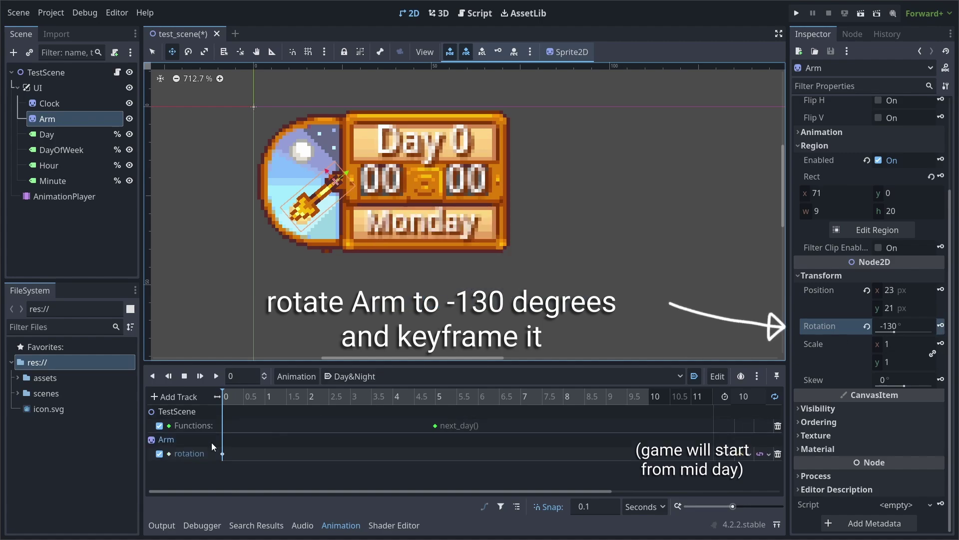
Set Arm rotation -90 at 2.5 s and key -60 at 4 s, then save
{"action": "left_click_drag", "start_coordinate": [232, 400], "coordinate": [328, 406]}
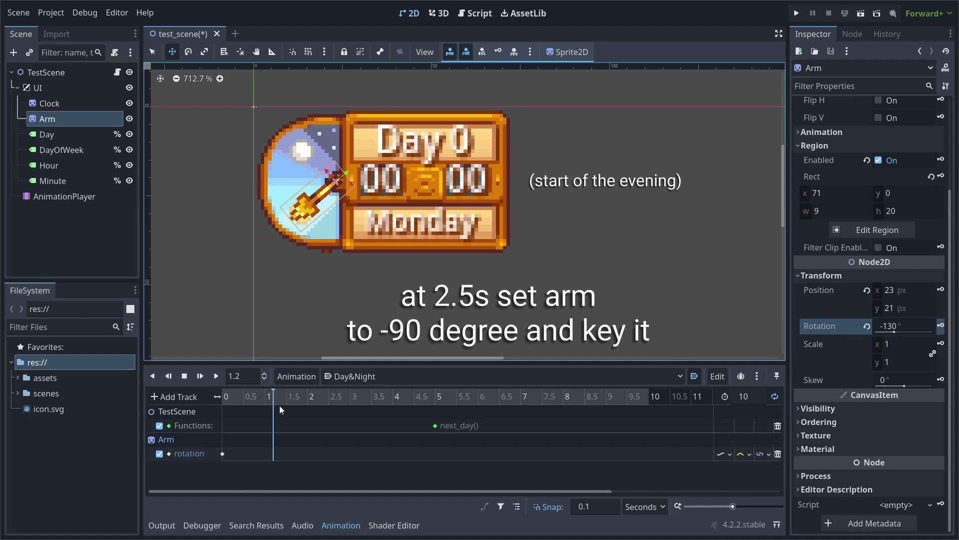
{"action": "left_click", "coordinate": [885, 328]}
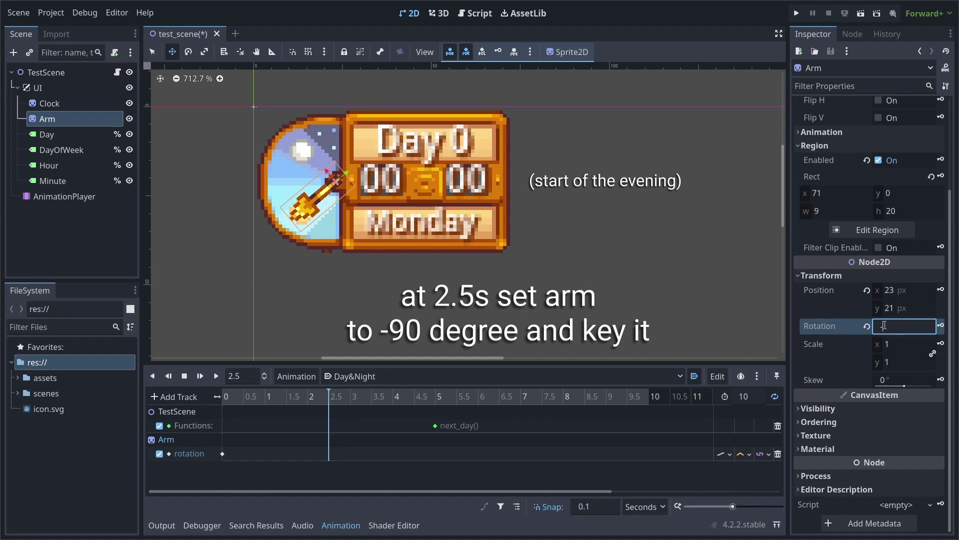
{"action": "type", "text": "90"}
{"action": "key", "text": "Return"}
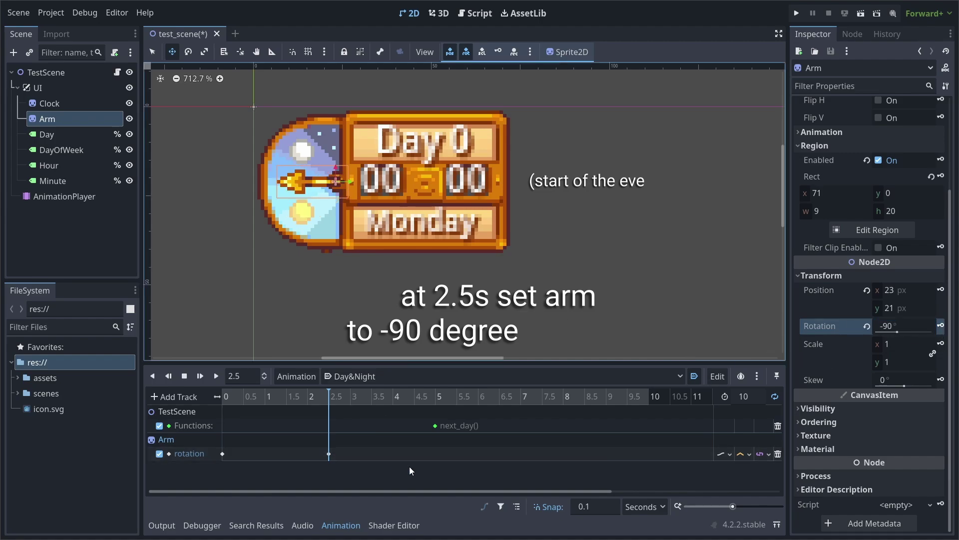
{"action": "left_click", "coordinate": [395, 397]}
{"action": "left_click", "coordinate": [904, 330]}
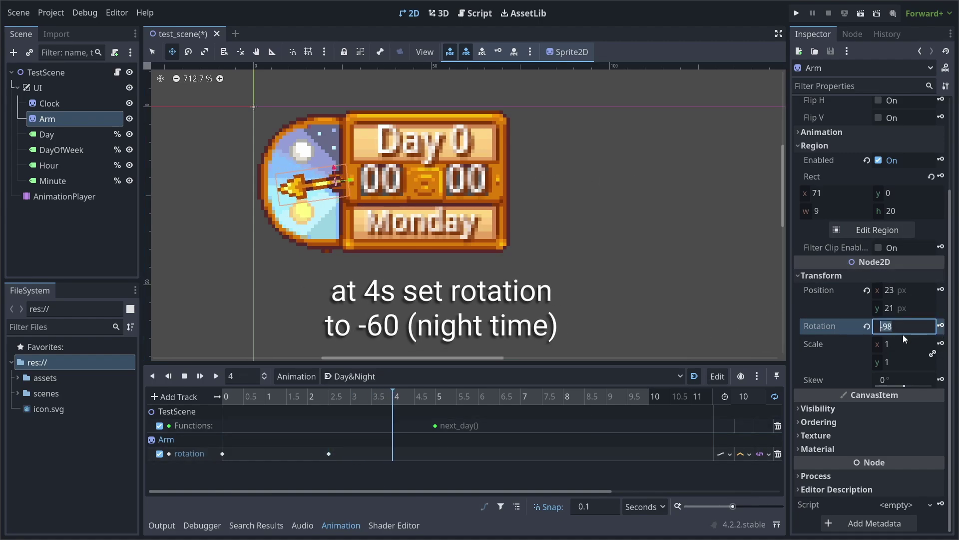
{"action": "type", "text": "-60"}
{"action": "key", "text": "Return"}
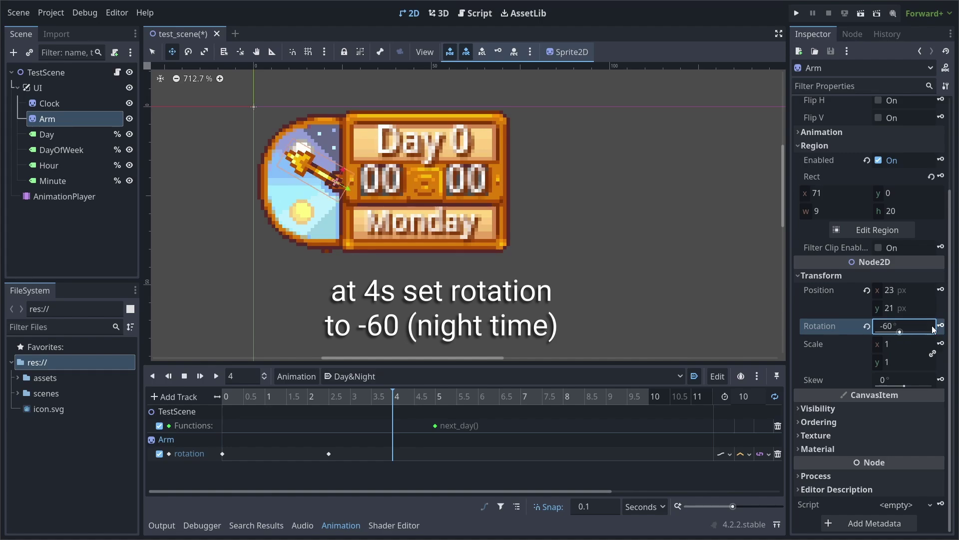
{"action": "left_click", "coordinate": [941, 325]}
{"action": "key", "text": "ctrl+s"}
Set Arm rotation 0 at 7.4 s and -180 at 7.5 s
{"action": "left_click_drag", "start_coordinate": [430, 398], "coordinate": [537, 397]}
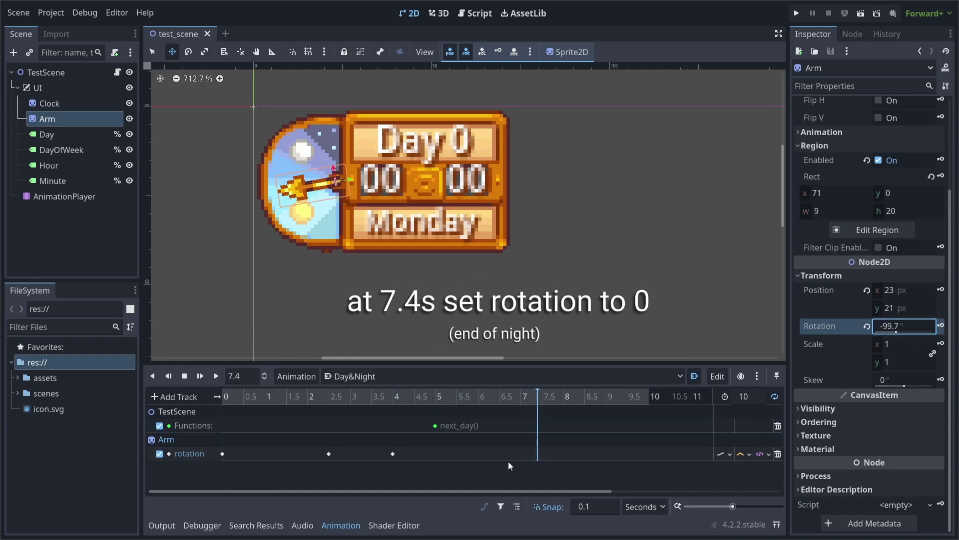
{"action": "type", "text": "0"}
{"action": "key", "text": "Return"}
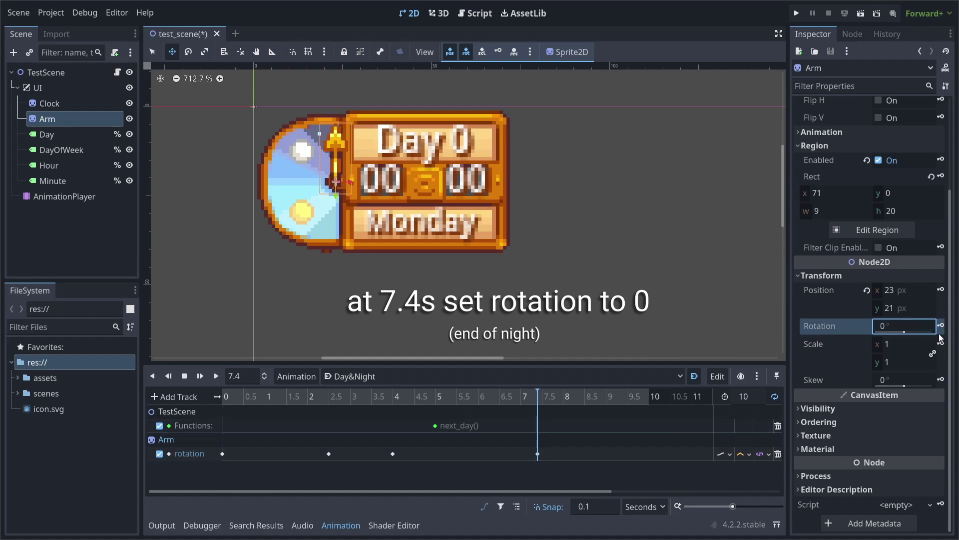
{"action": "left_click", "coordinate": [542, 395]}
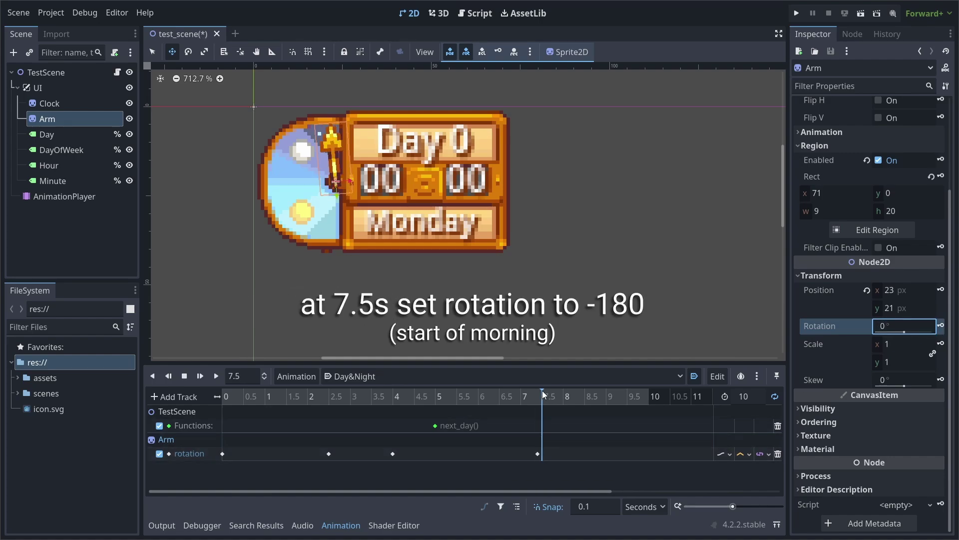
{"action": "left_click", "coordinate": [891, 326]}
{"action": "type", "text": "-18"}
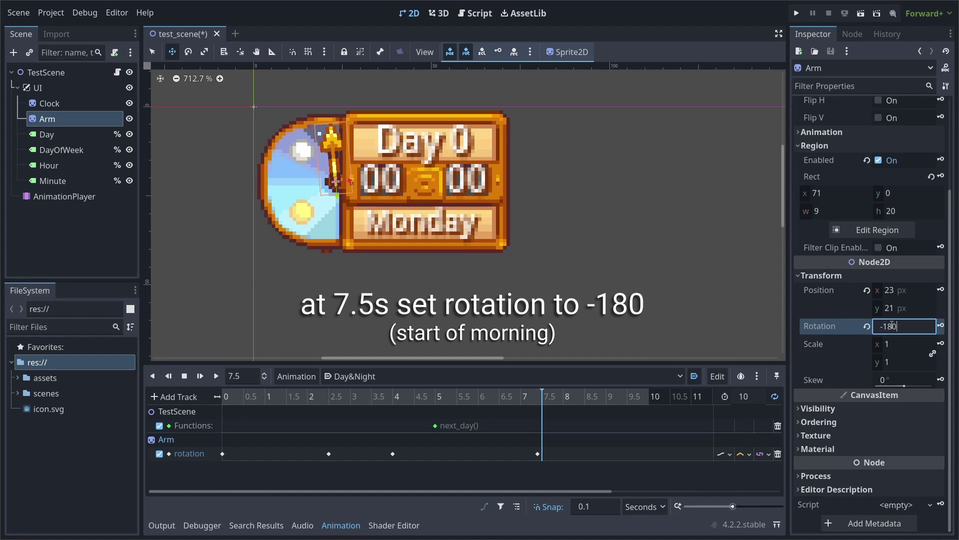
{"action": "key", "text": "Return"}
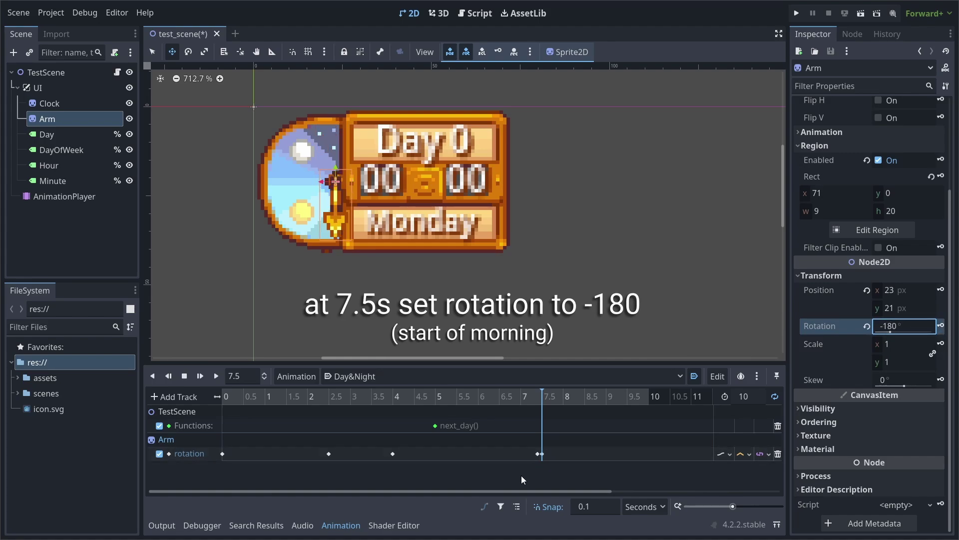
Replay Day&Night from the start, run the scene to watch the rollover to Day 1, Tuesday, then stop
{"action": "key", "text": "shift+d"}
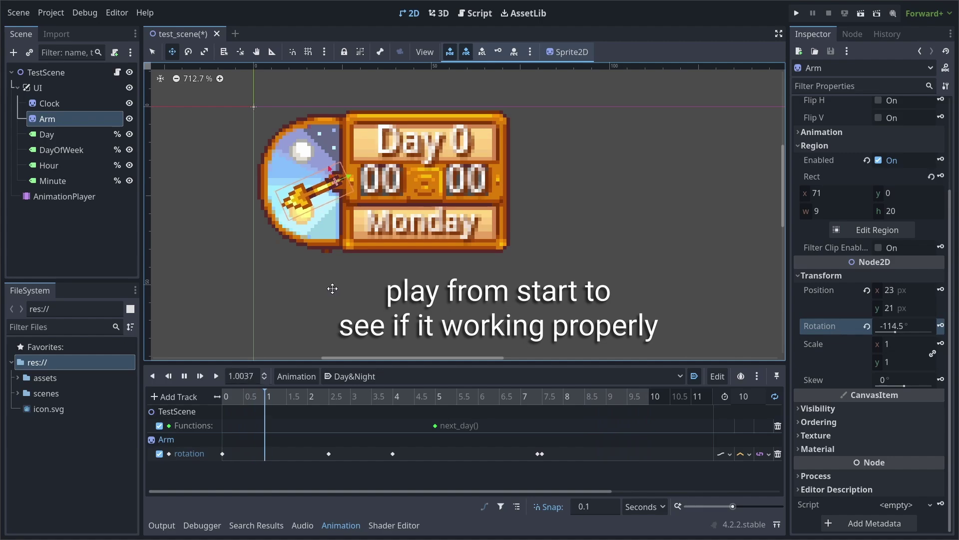
{"action": "key", "text": "F6"}
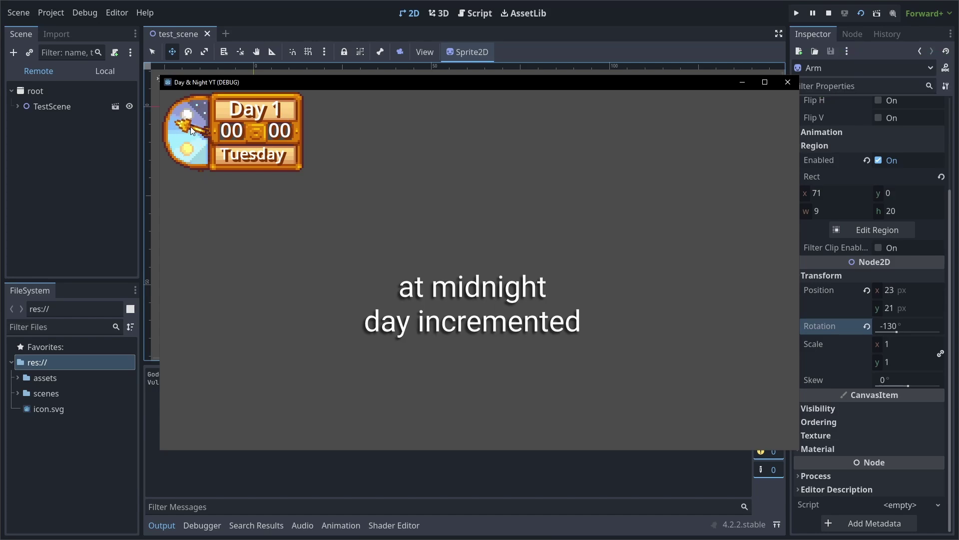
{"action": "key", "text": "F8"}
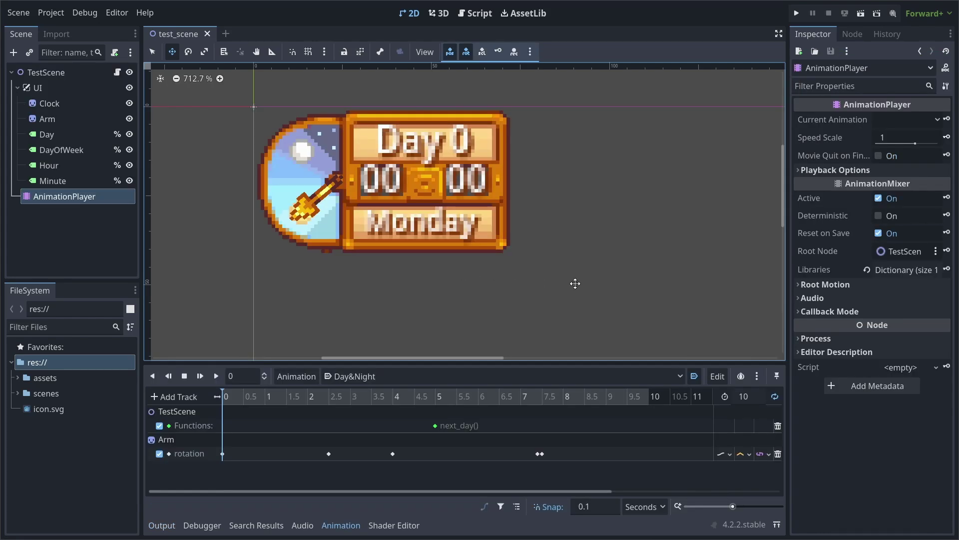
{"action": "left_click", "coordinate": [117, 72]}
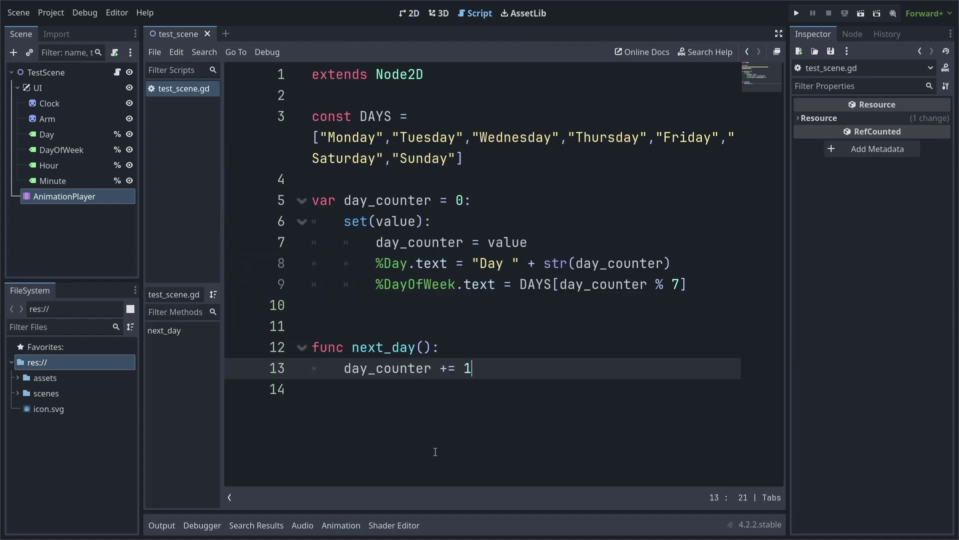
{"action": "key", "text": "ctrl+shift+F11"}
{"action": "key", "text": "Up"}
{"action": "key", "text": "Up"}
{"action": "key", "text": "Up"}
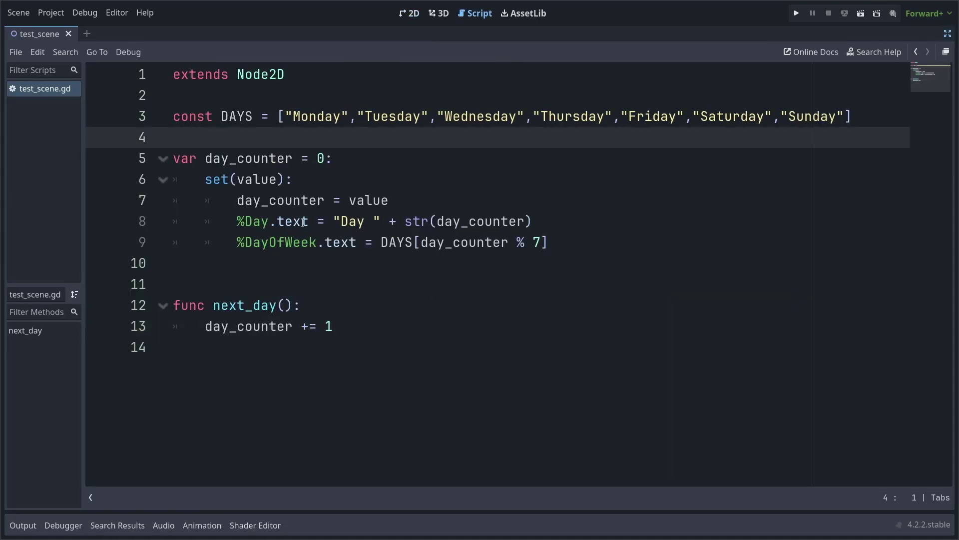
{"action": "key", "text": "Return"}
{"action": "key", "text": "Return"}
{"action": "key", "text": "Up"}
{"action": "type", "text": "@onready var animation_player = $AnimationPlayer"}
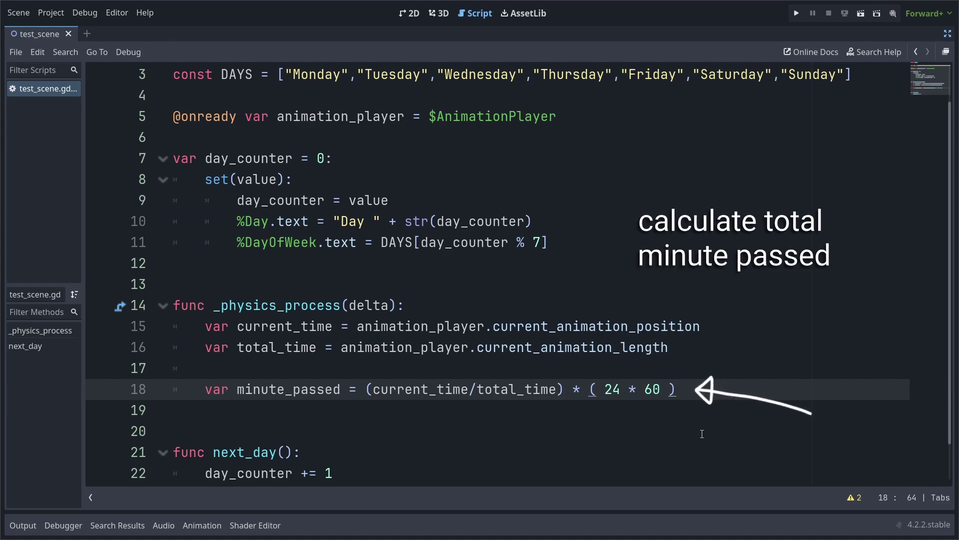
Add '%Minute.text = str( int( minute_passed ) % 60 )' and select the Minute node to verify its name
{"action": "key", "text": "Return"}
{"action": "key", "text": "Return"}
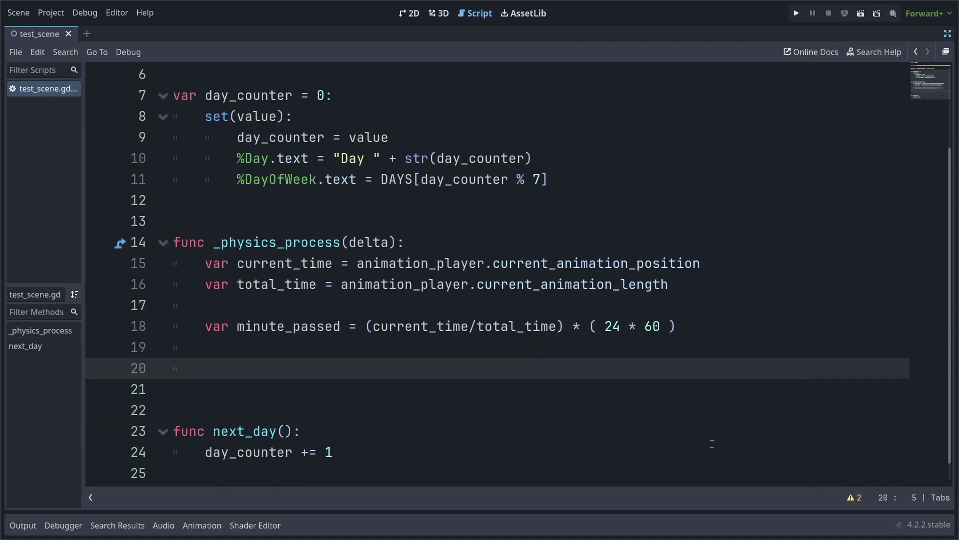
{"action": "type", "text": "%Minute.text = str( int( minute_passed ) % 60 )"}
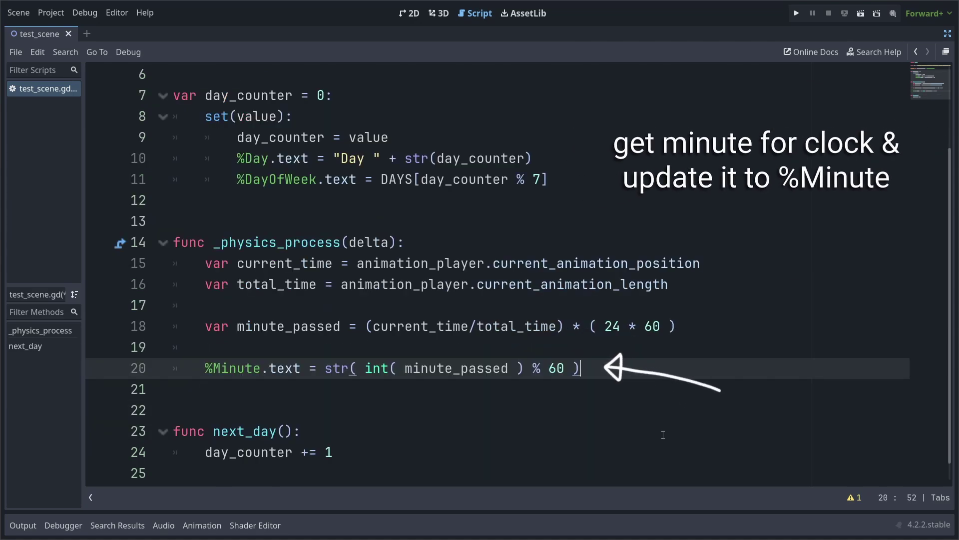
{"action": "left_click", "coordinate": [948, 34]}
{"action": "left_click", "coordinate": [67, 181]}
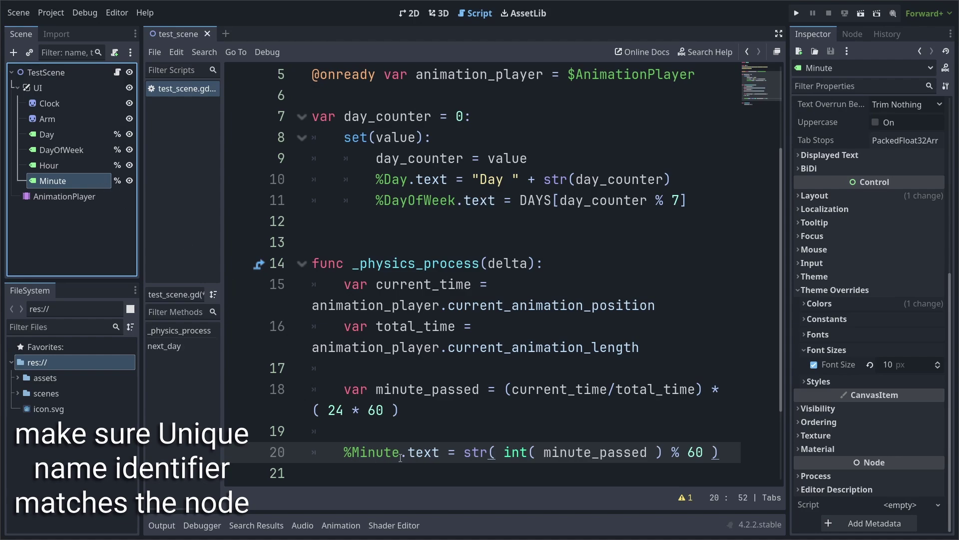
Run the scene twice to confirm hours and minutes advance, then stop it and restore the docks
{"action": "key", "text": "F6"}
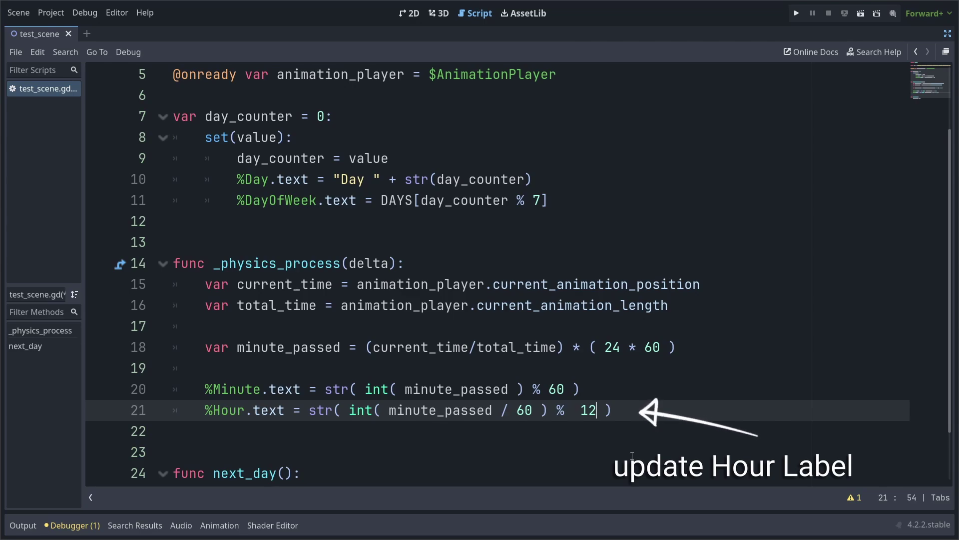
{"action": "key", "text": "F6"}
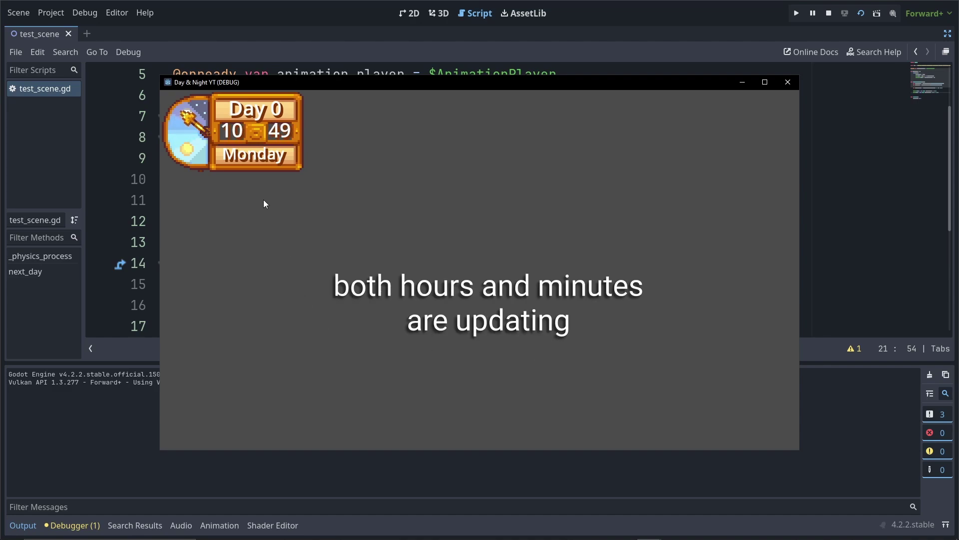
{"action": "key", "text": "F8"}
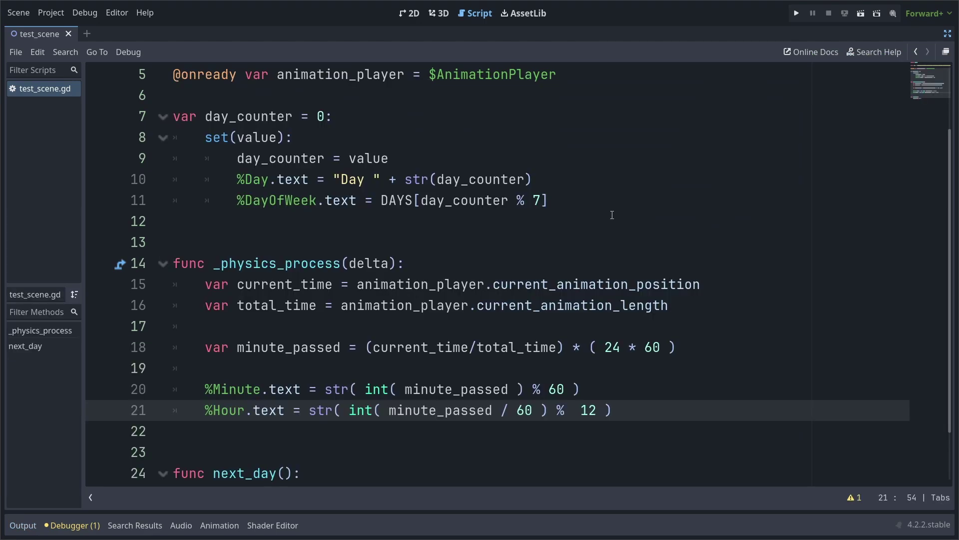
{"action": "left_click", "coordinate": [947, 34]}
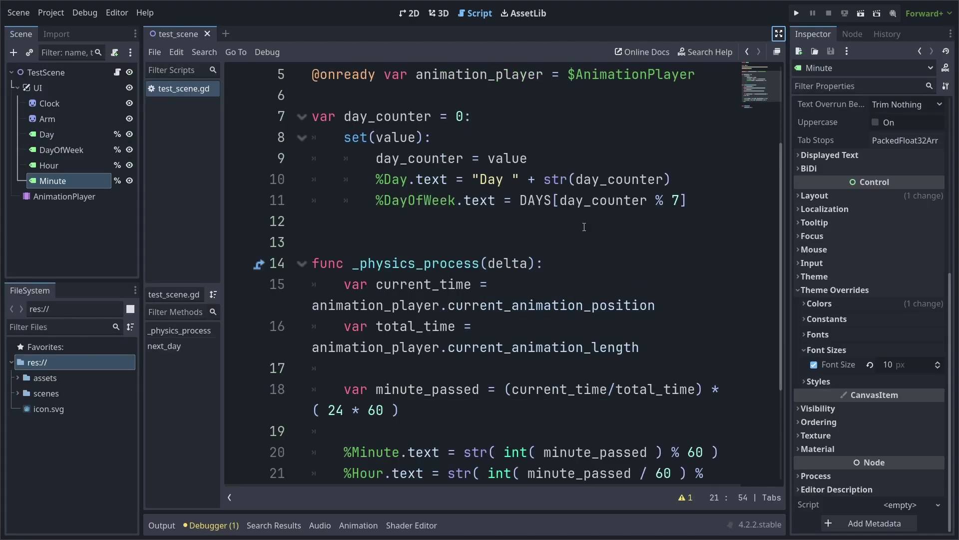
Test-run with AnimationPlayer Speed Scale 0.2, then restore Speed Scale 1 and save
{"action": "left_click", "coordinate": [73, 197]}
{"action": "left_click", "coordinate": [882, 140]}
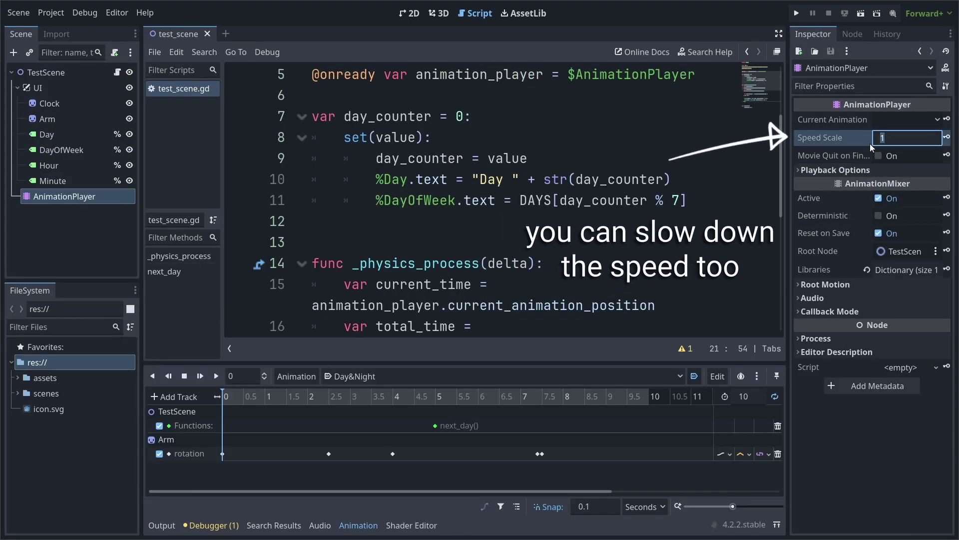
{"action": "type", "text": "0.2"}
{"action": "key", "text": "Return"}
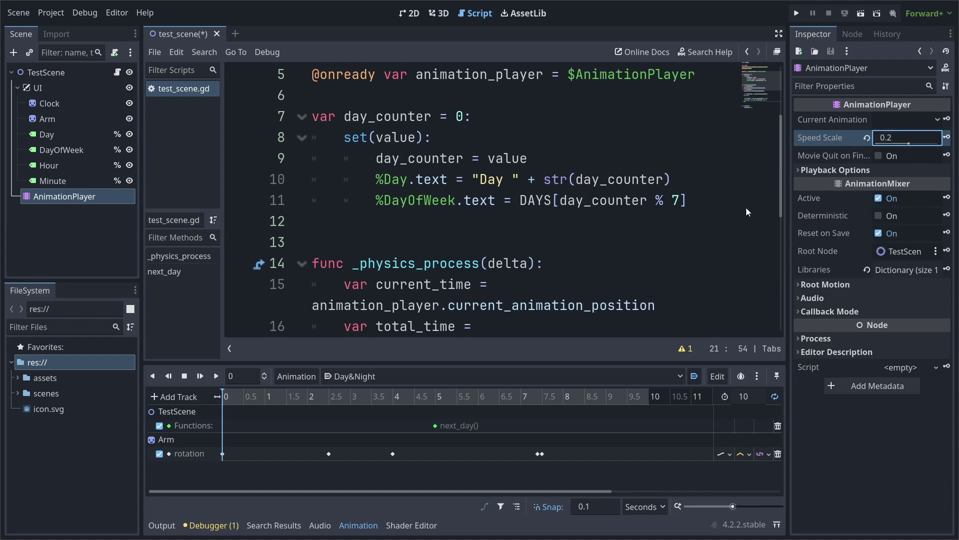
{"action": "left_click", "coordinate": [860, 13]}
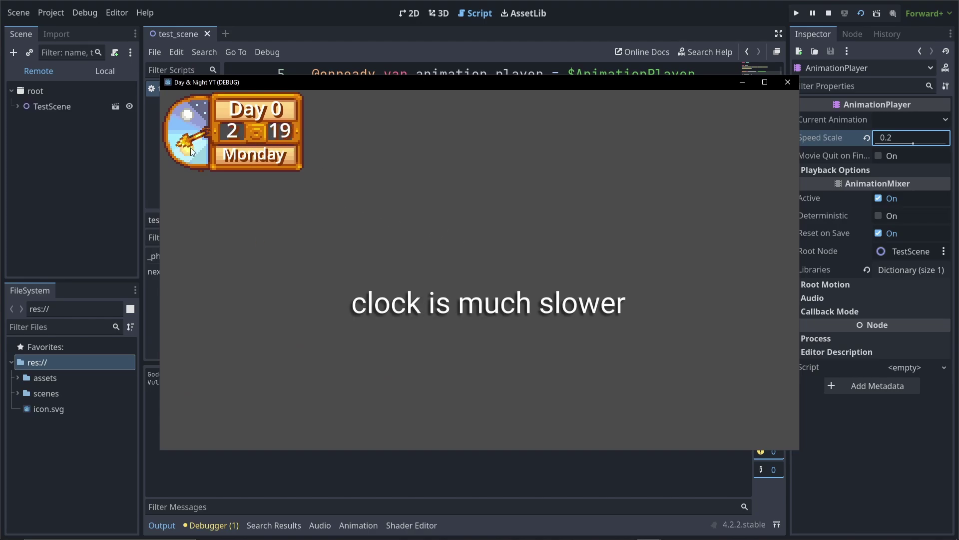
{"action": "key", "text": "F8"}
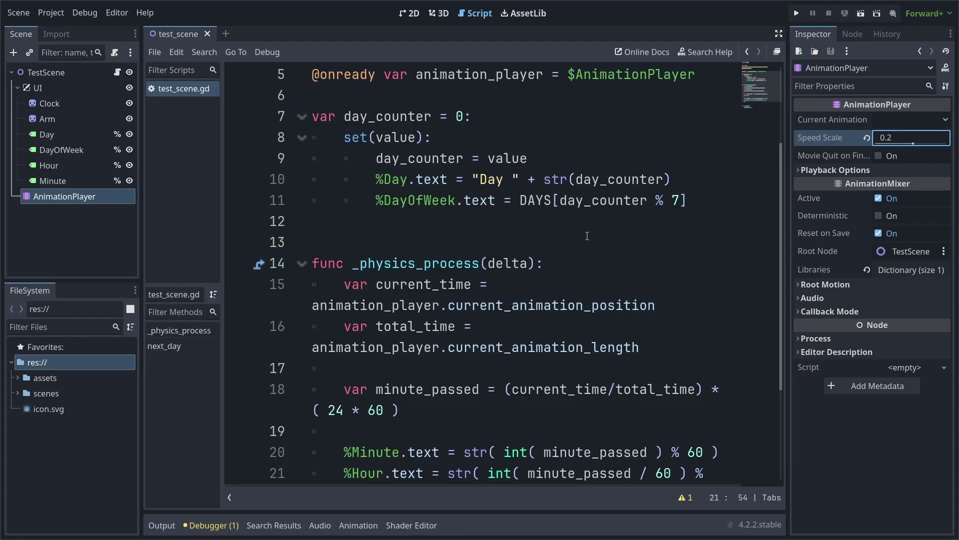
{"action": "left_click", "coordinate": [866, 143]}
{"action": "key", "text": "ctrl+s"}
Back in the 2D view, add a TileMap node under TestScene
{"action": "left_click", "coordinate": [409, 13]}
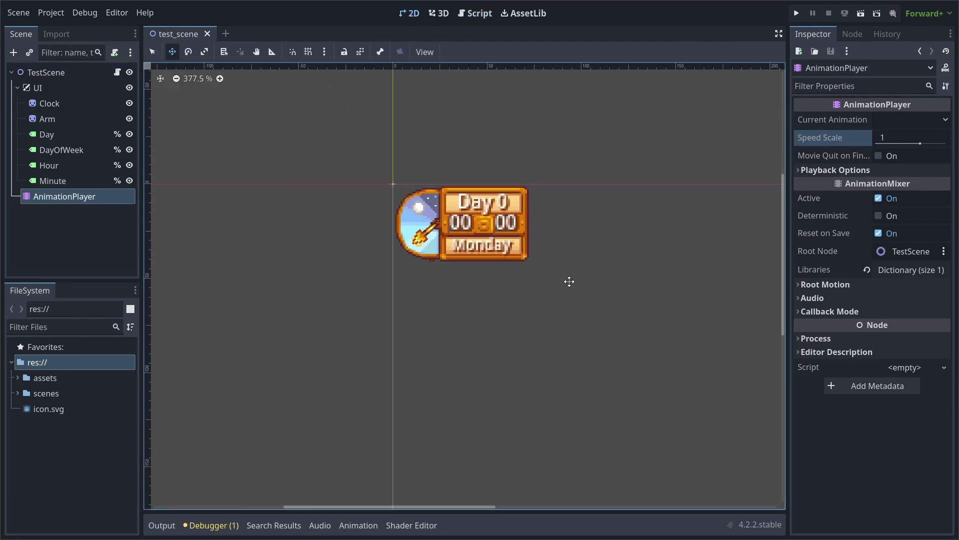
{"action": "left_click", "coordinate": [44, 72]}
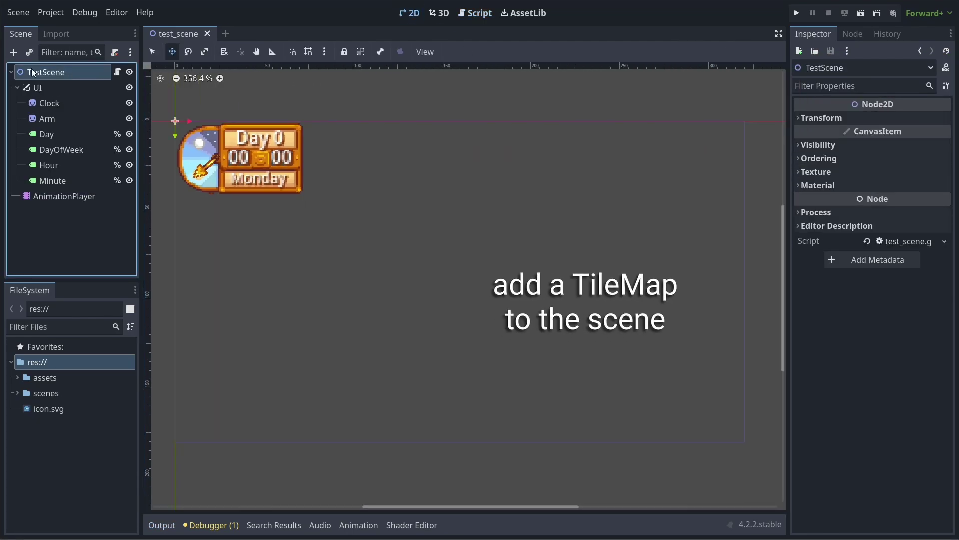
{"action": "left_click", "coordinate": [14, 52]}
{"action": "type", "text": "TileMap"}
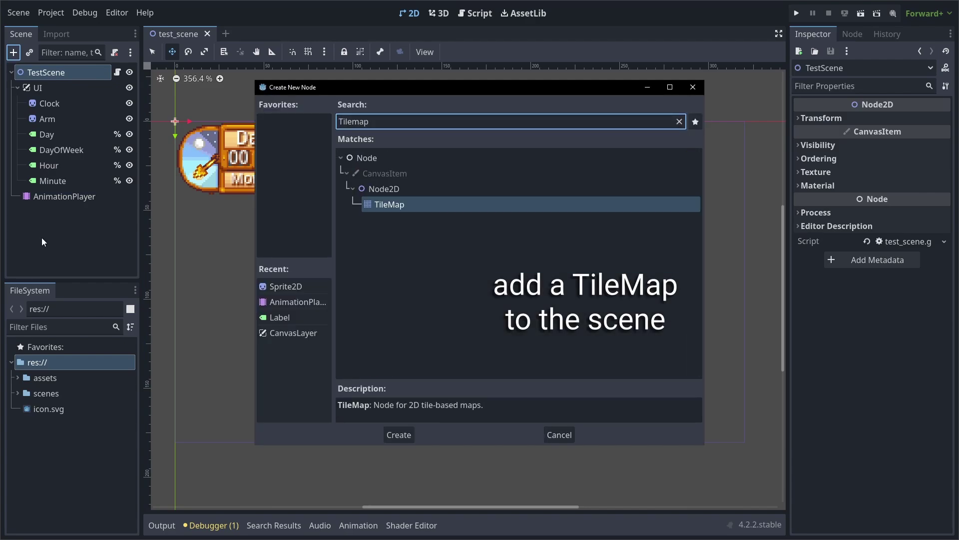
{"action": "key", "text": "Return"}
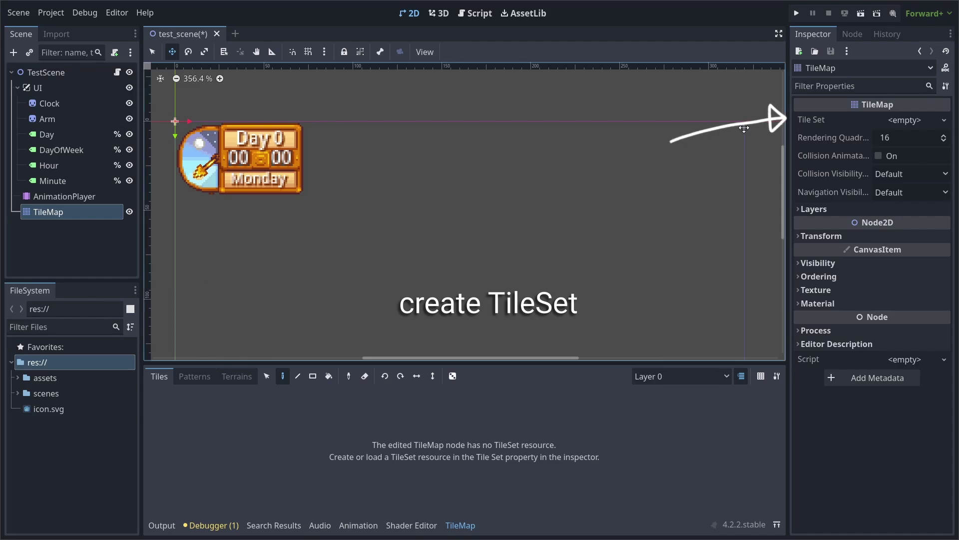
Give the TileMap a new 16×16 px TileSet and open it in the TileSet editor
{"action": "left_click", "coordinate": [895, 122]}
{"action": "left_click", "coordinate": [892, 139]}
{"action": "left_click", "coordinate": [898, 122]}
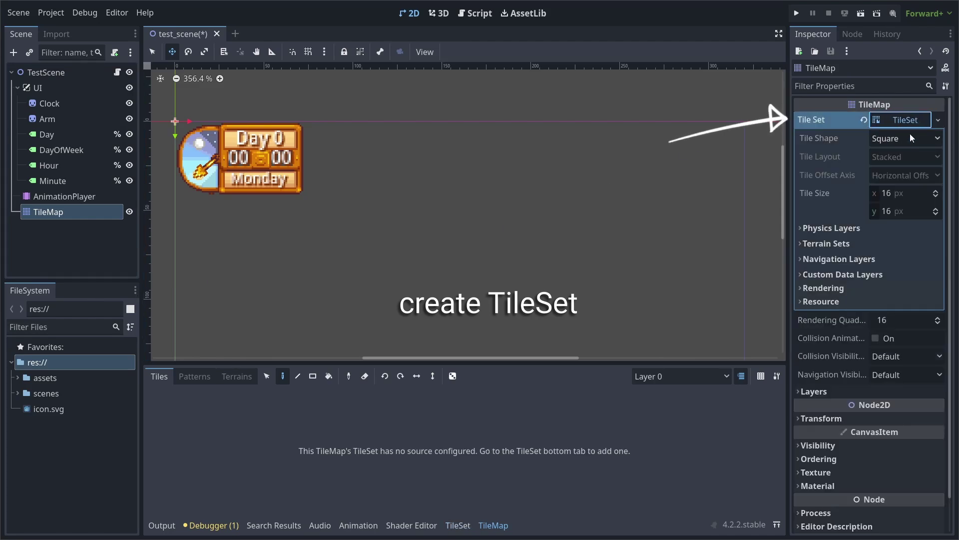
{"action": "left_click", "coordinate": [458, 525]}
{"action": "left_click", "coordinate": [18, 378]}
{"action": "scroll", "coordinate": [60, 397], "scroll_direction": "down", "scroll_amount": 1}
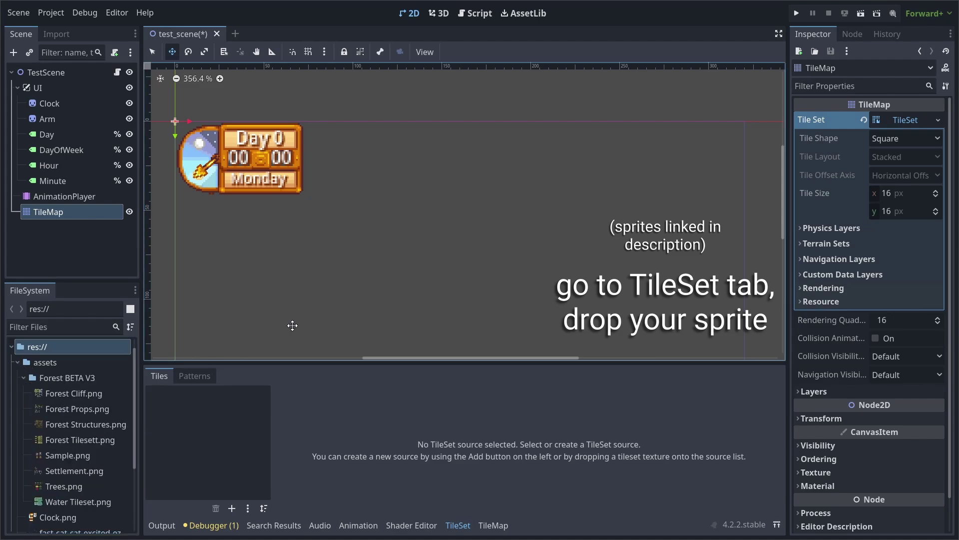
Add the Forest sprite sheets, Forest Cliff through Water Tileset, as TileSet atlases without auto-created tiles
{"action": "left_click", "coordinate": [59, 395]}
{"action": "left_click", "coordinate": [78, 502], "text": "shift"}
{"action": "left_click_drag", "start_coordinate": [78, 502], "coordinate": [205, 445]}
{"action": "left_click", "coordinate": [552, 292]}
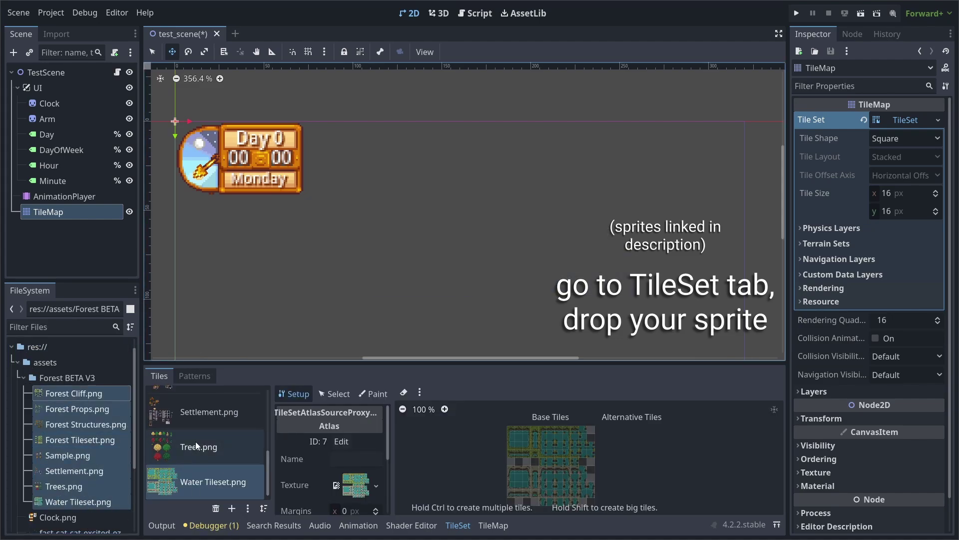
Paint a large rectangle of plain grass tiles from the origin and save the scene
{"action": "scroll", "coordinate": [196, 441], "scroll_direction": "up", "scroll_amount": 3}
{"action": "scroll", "coordinate": [242, 451], "scroll_direction": "up", "scroll_amount": 3}
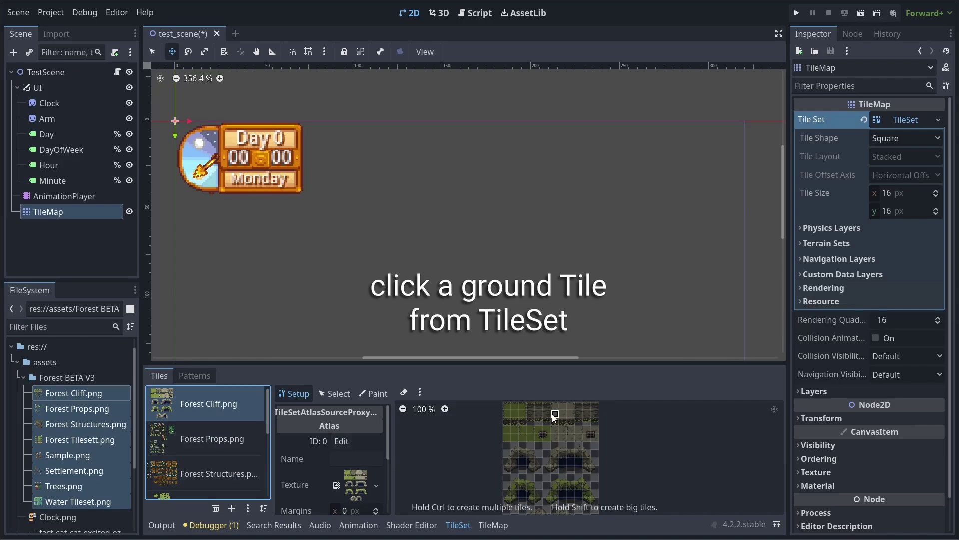
{"action": "scroll", "coordinate": [633, 445], "scroll_direction": "up", "scroll_amount": 2}
{"action": "scroll", "coordinate": [649, 460], "scroll_direction": "up", "scroll_amount": 1}
{"action": "scroll", "coordinate": [677, 488], "scroll_direction": "up", "scroll_amount": 1}
{"action": "left_click", "coordinate": [496, 430]}
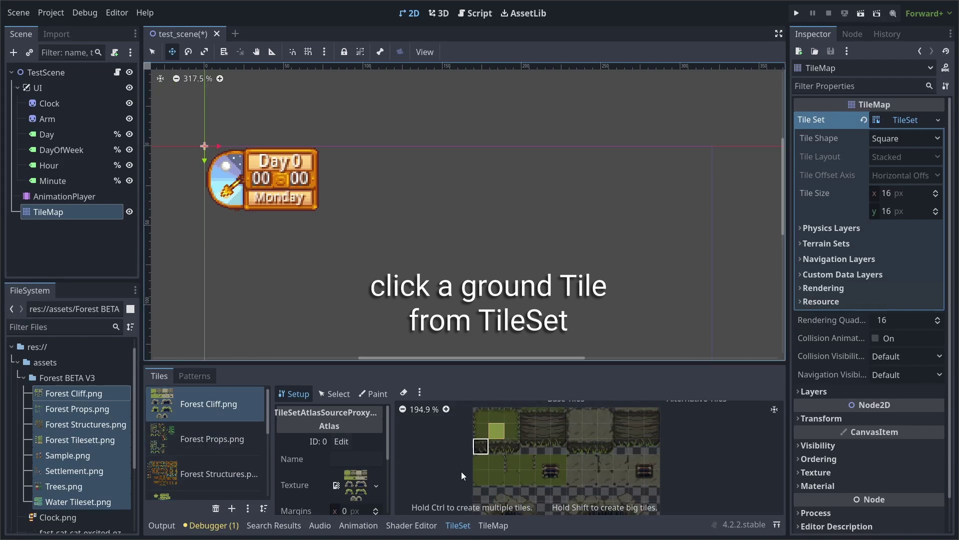
{"action": "left_click", "coordinate": [499, 525]}
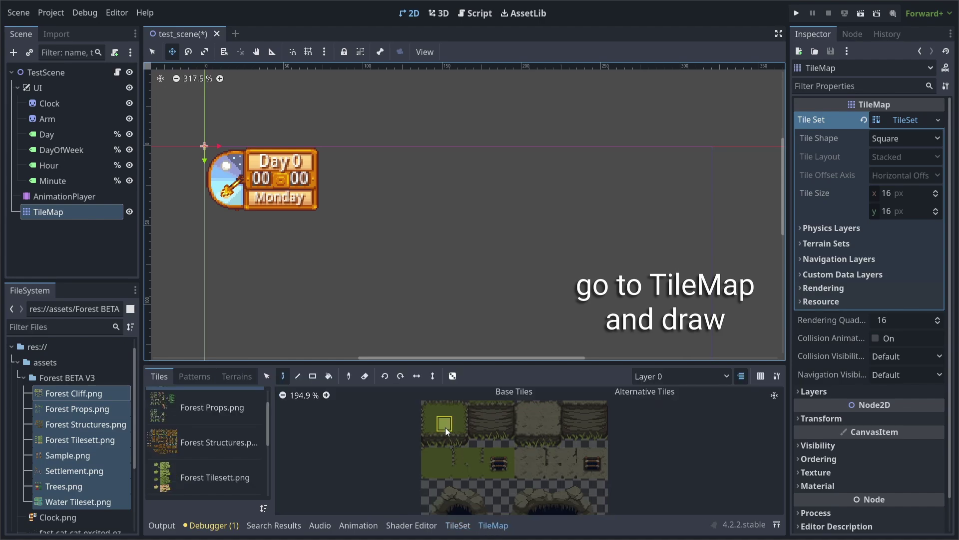
{"action": "left_click", "coordinate": [445, 427]}
{"action": "left_click", "coordinate": [155, 54]}
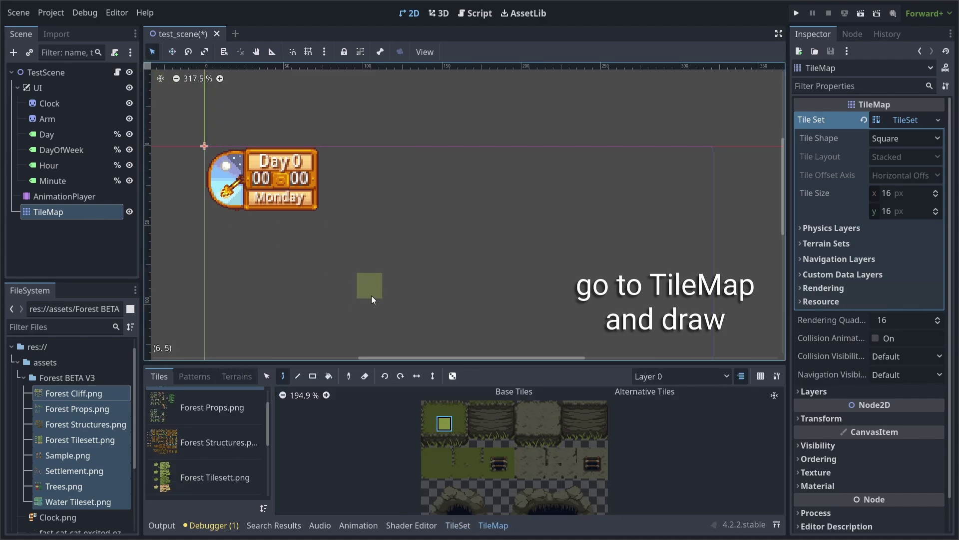
{"action": "scroll", "coordinate": [238, 116], "scroll_direction": "down", "scroll_amount": 2}
{"action": "left_click_drag", "start_coordinate": [239, 112], "coordinate": [603, 322], "text": "ctrl+shift"}
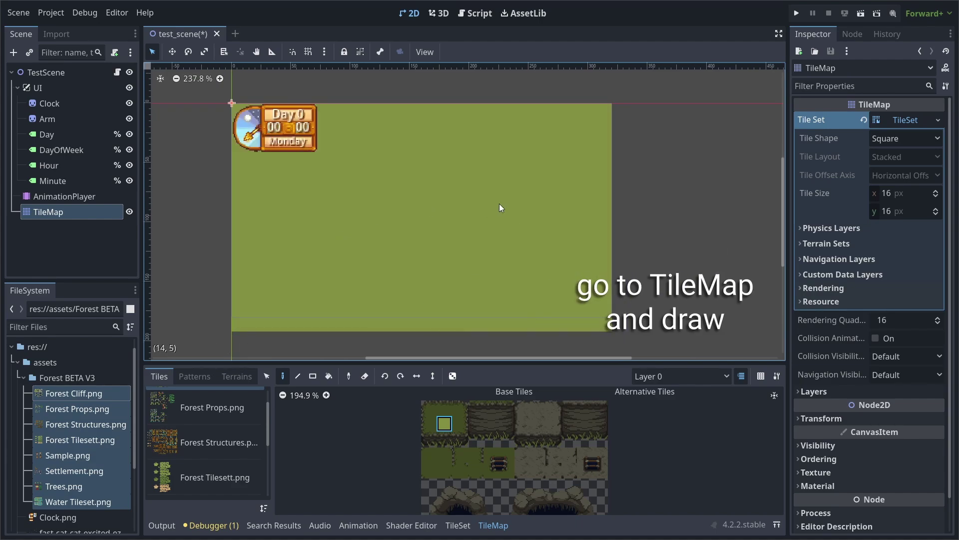
{"action": "key", "text": "ctrl+s"}
Enlarge the cave tile region to a 3×3 block and select it for painting
{"action": "left_click", "coordinate": [459, 525]}
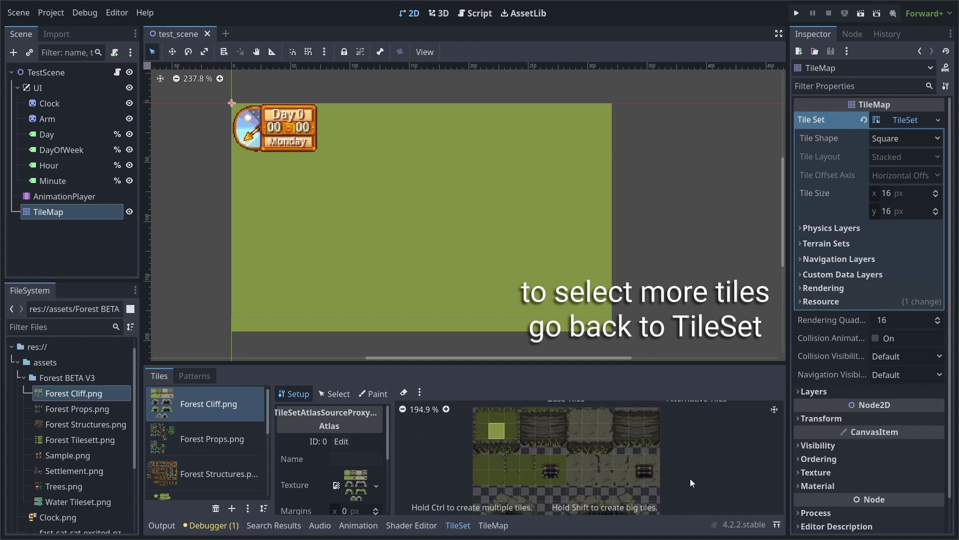
{"action": "scroll", "coordinate": [691, 477], "scroll_direction": "up", "scroll_amount": 2}
{"action": "scroll", "coordinate": [687, 442], "scroll_direction": "up", "scroll_amount": 2}
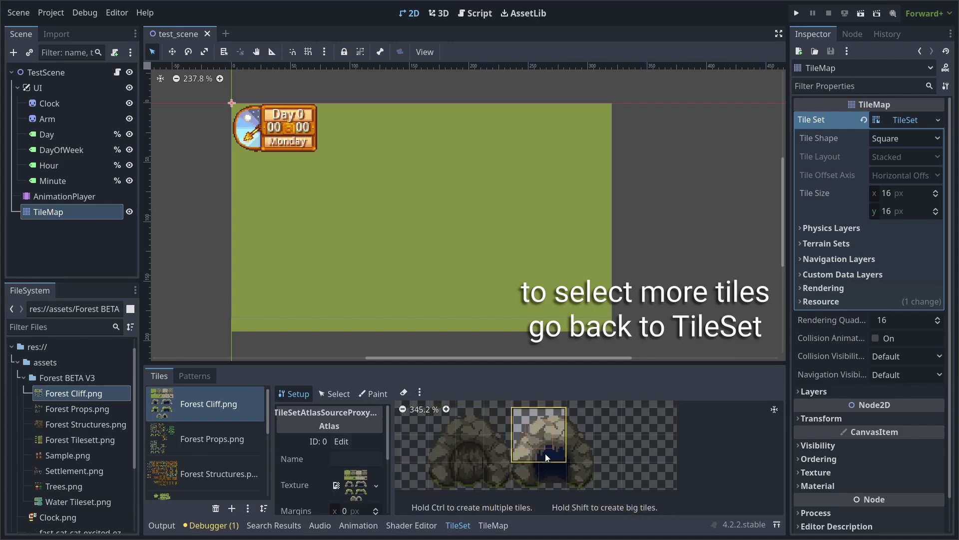
{"action": "left_click_drag", "start_coordinate": [546, 456], "coordinate": [600, 468]}
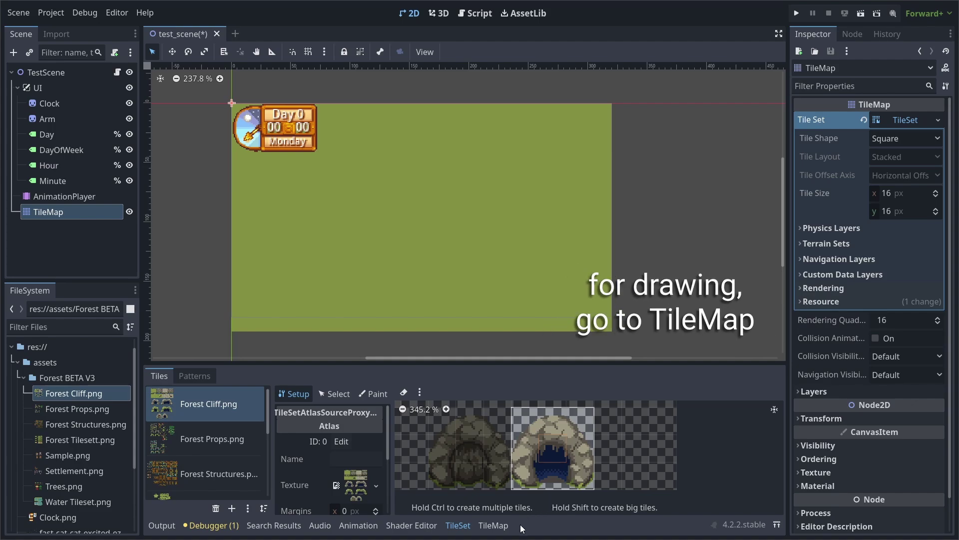
{"action": "left_click", "coordinate": [494, 526]}
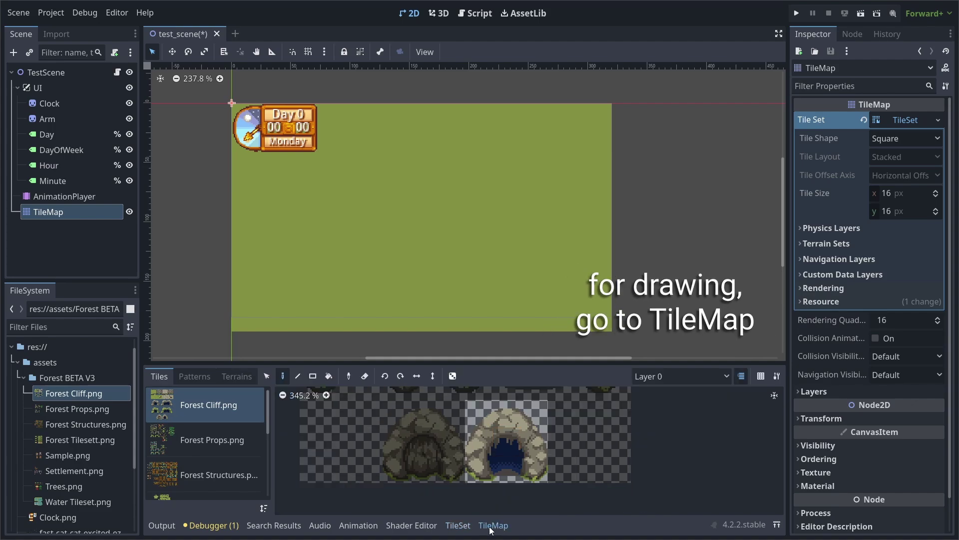
{"action": "left_click", "coordinate": [502, 450]}
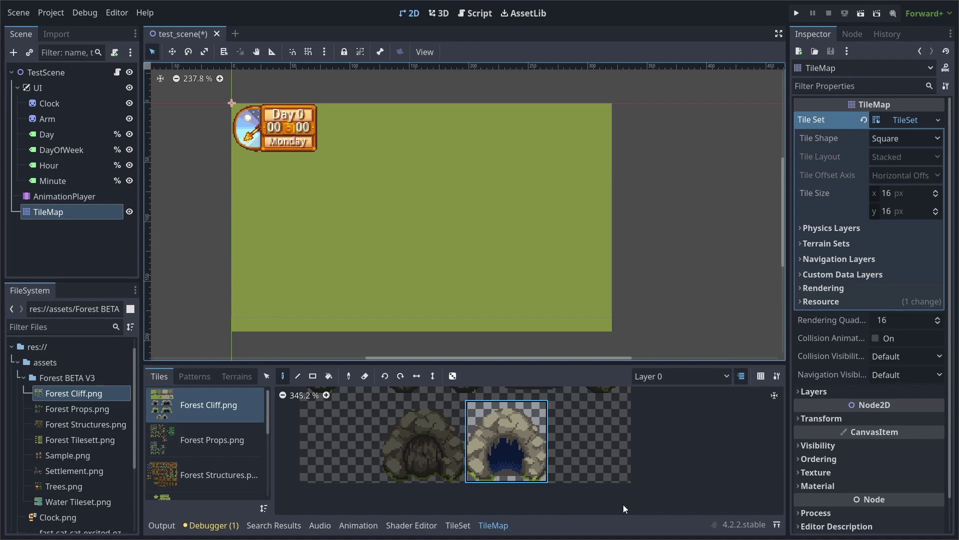
Rename TileMap layer 0 to Ground and add a second layer named Decoration
{"action": "left_click", "coordinate": [796, 394]}
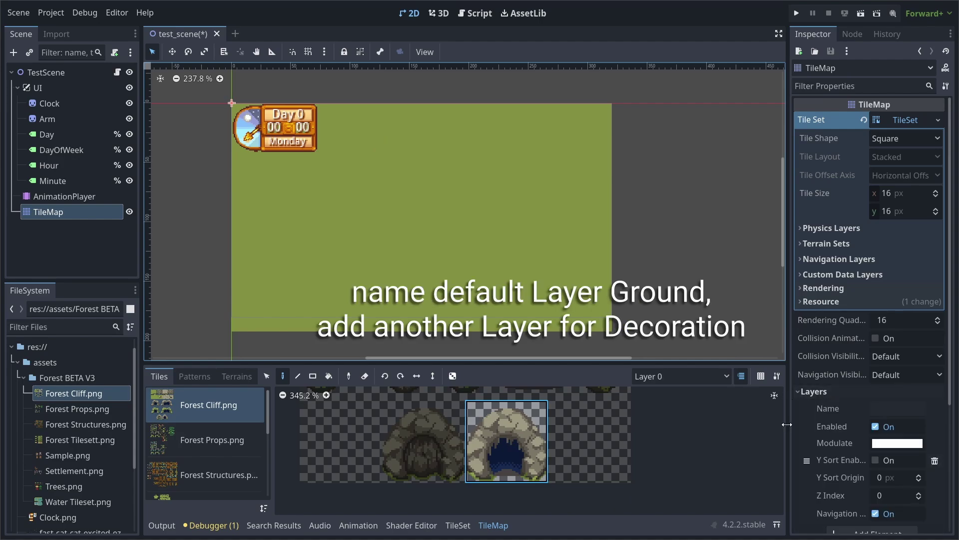
{"action": "scroll", "coordinate": [879, 399], "scroll_direction": "down", "scroll_amount": 3}
{"action": "left_click", "coordinate": [892, 301]}
{"action": "type", "text": "Ground"}
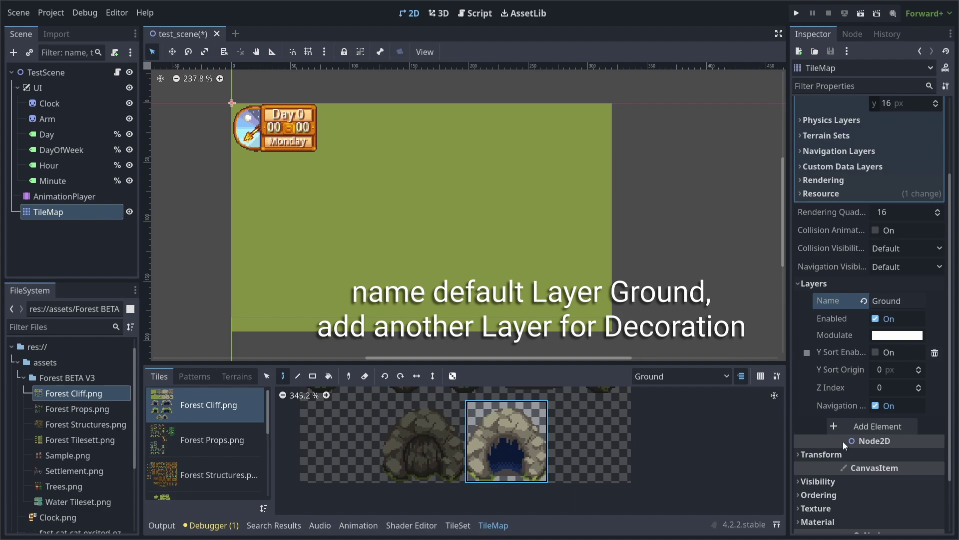
{"action": "left_click", "coordinate": [879, 426]}
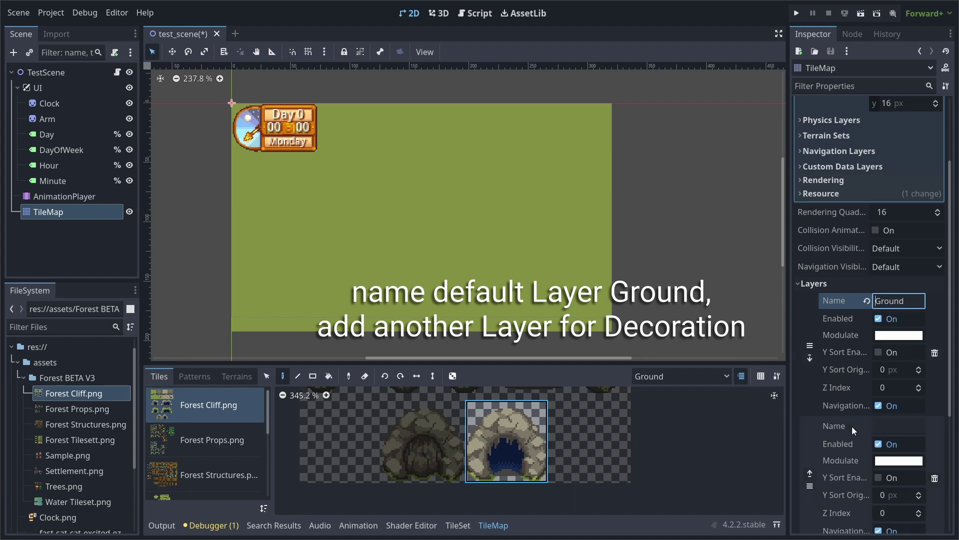
{"action": "left_click", "coordinate": [897, 427]}
{"action": "type", "text": "Decoration"}
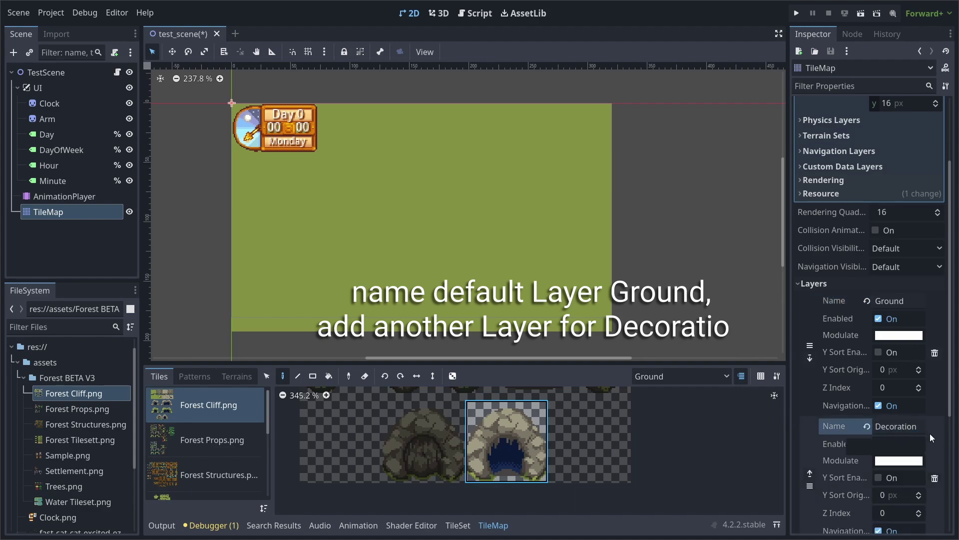
On the Decoration layer, place four grass tufts from Forest Props across the meadow
{"action": "left_click", "coordinate": [656, 377]}
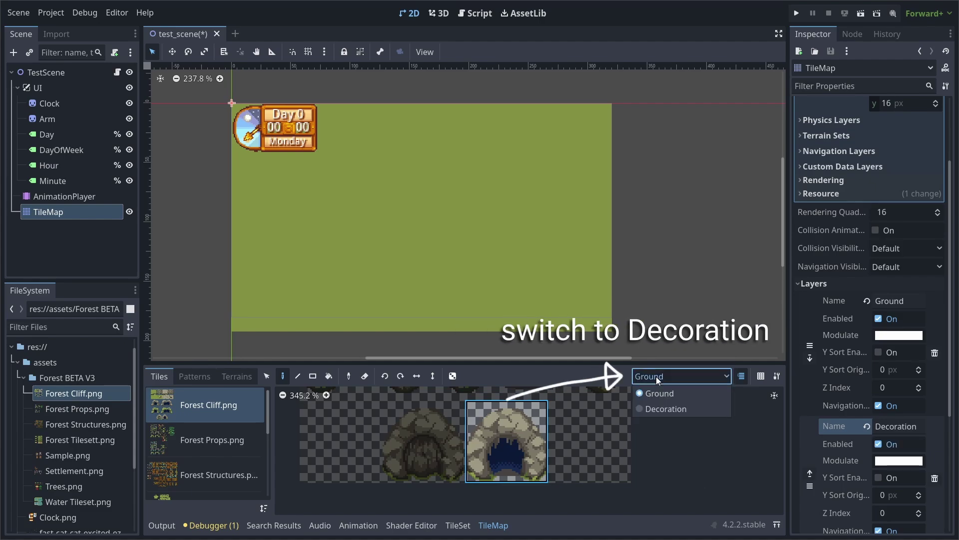
{"action": "left_click", "coordinate": [662, 407]}
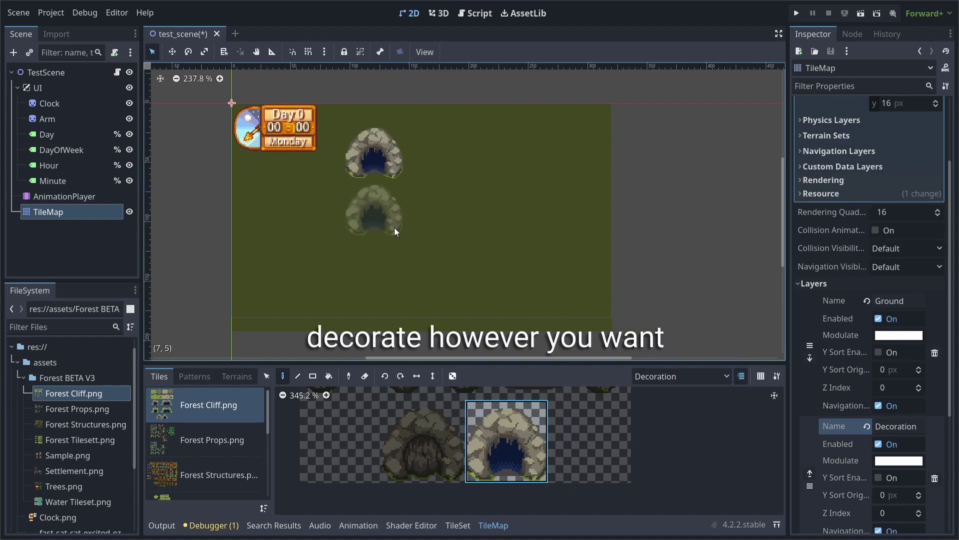
{"action": "double_click", "coordinate": [182, 436]}
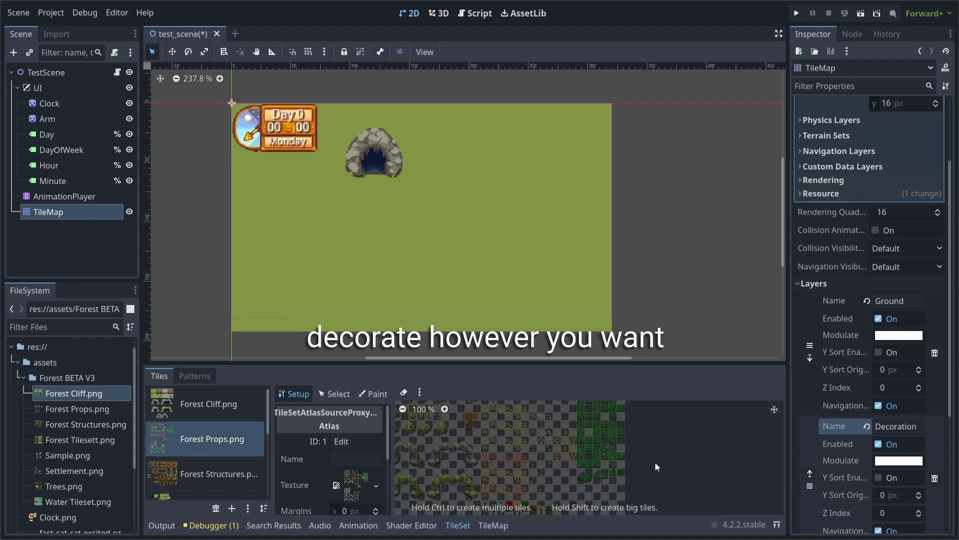
{"action": "left_click", "coordinate": [487, 525]}
{"action": "left_click", "coordinate": [260, 205]}
{"action": "left_click", "coordinate": [260, 262]}
{"action": "left_click", "coordinate": [317, 300]}
{"action": "left_click", "coordinate": [431, 281]}
{"action": "left_click", "coordinate": [583, 186]}
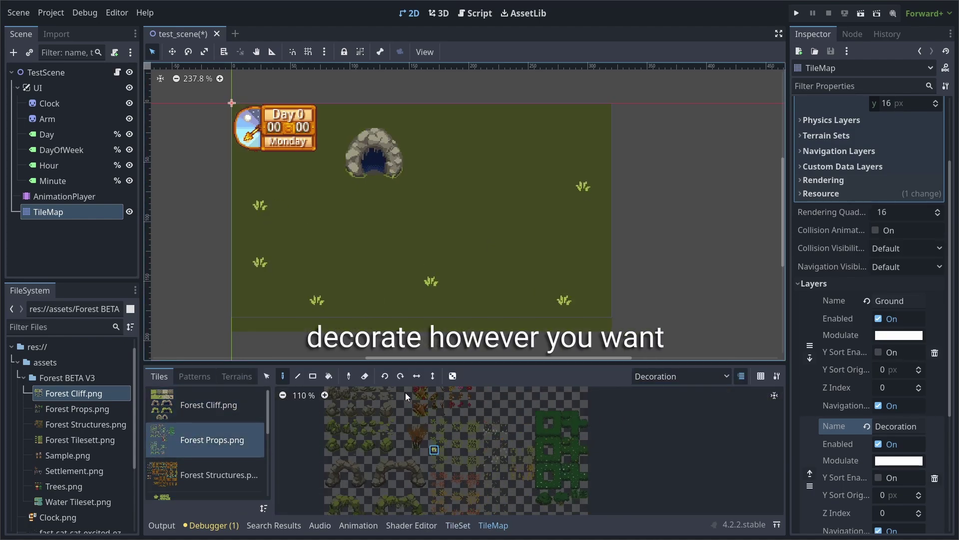
Place a small rock tile on the meadow
{"action": "left_click", "coordinate": [459, 525]}
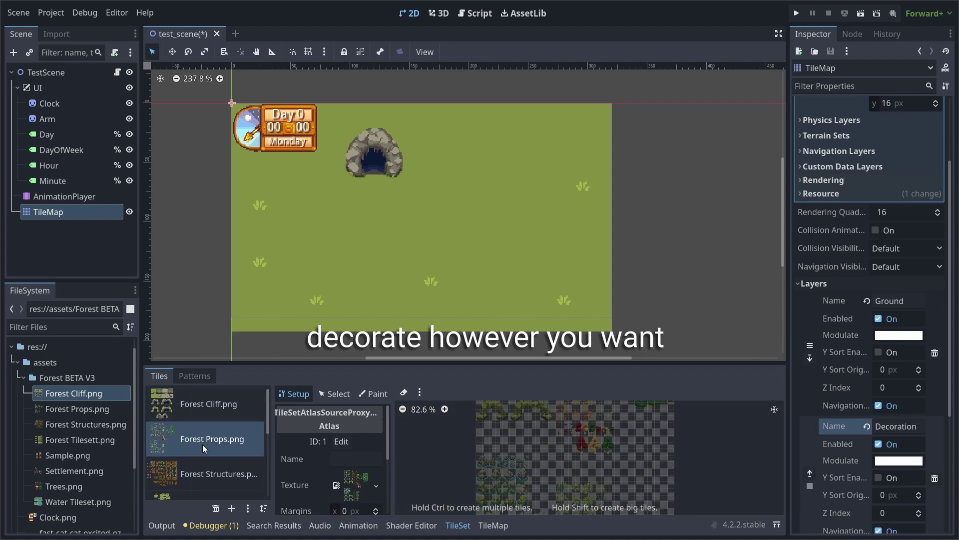
{"action": "left_click", "coordinate": [490, 525]}
{"action": "scroll", "coordinate": [629, 462], "scroll_direction": "up", "scroll_amount": 3}
{"action": "left_click", "coordinate": [477, 429]}
{"action": "left_click", "coordinate": [507, 302]}
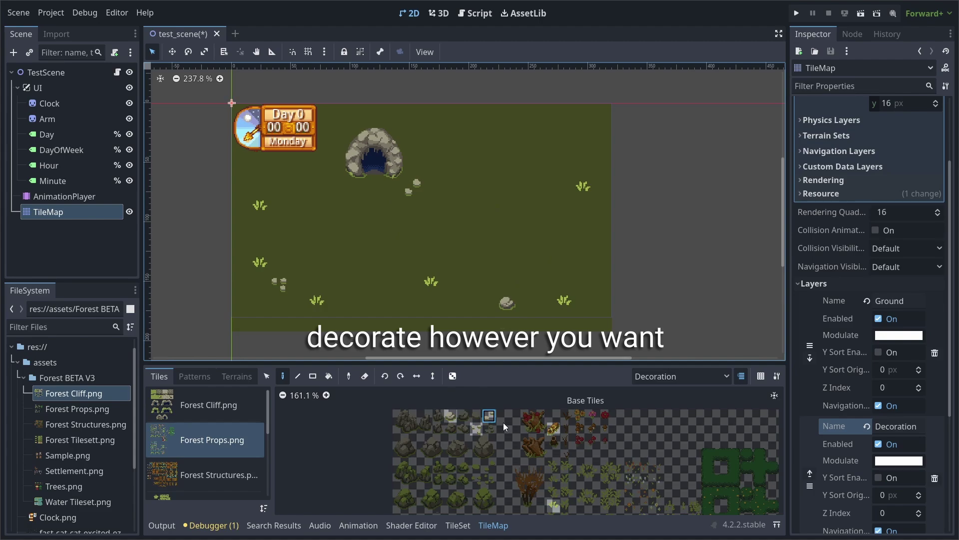
Paint a round green tree and a top-right birch tree from the Trees atlas
{"action": "left_click", "coordinate": [459, 525]}
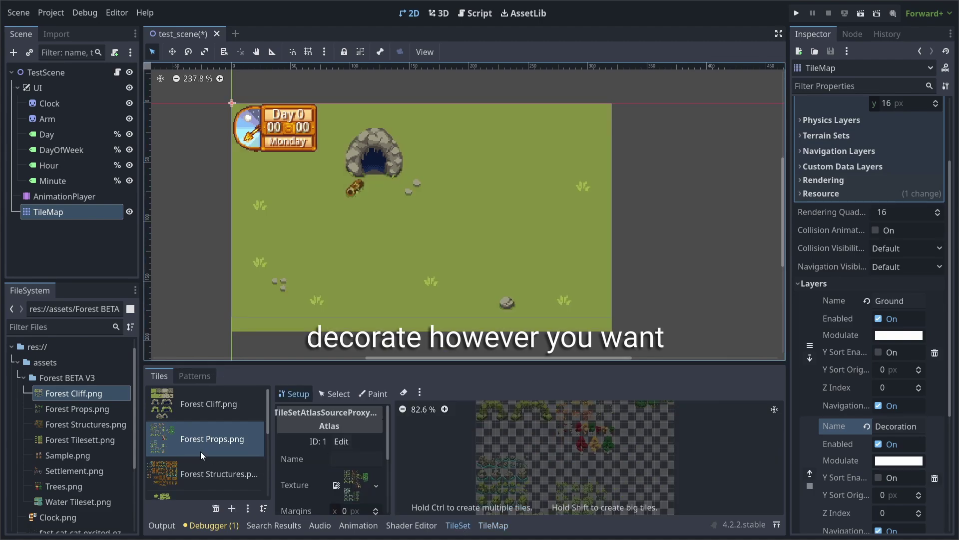
{"action": "scroll", "coordinate": [204, 444], "scroll_direction": "down", "scroll_amount": 5}
{"action": "left_click", "coordinate": [205, 445]}
{"action": "scroll", "coordinate": [634, 421], "scroll_direction": "up", "scroll_amount": 3}
{"action": "left_click", "coordinate": [560, 447]}
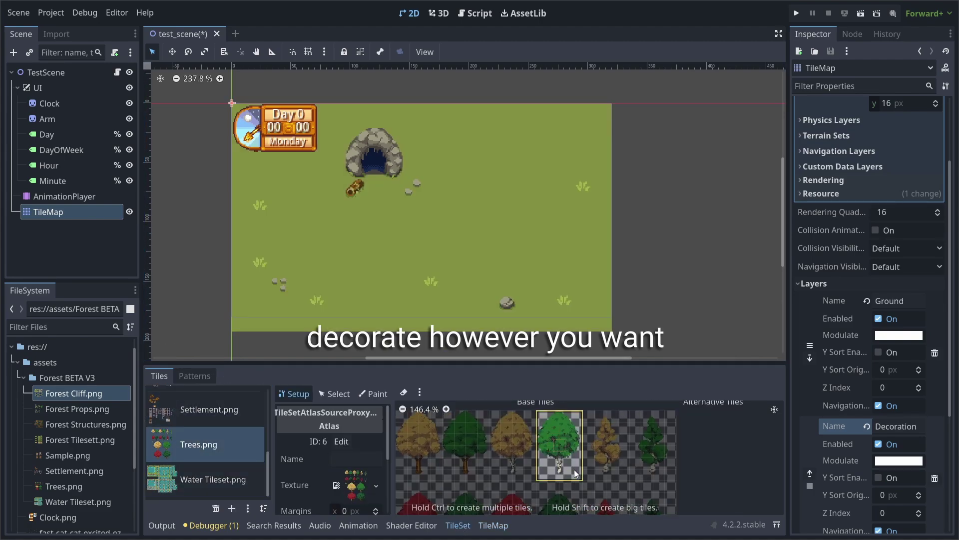
{"action": "left_click", "coordinate": [493, 525]}
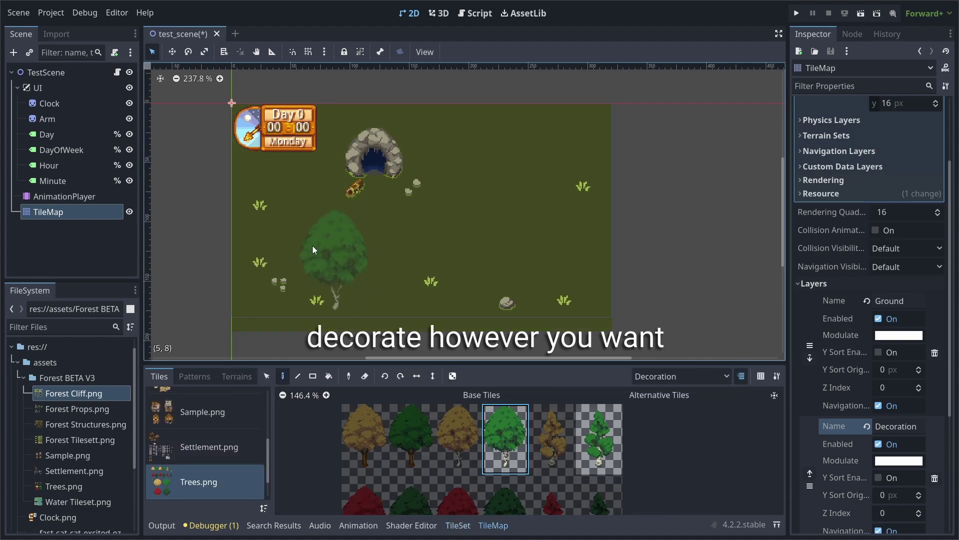
{"action": "left_click", "coordinate": [258, 203]}
{"action": "left_click", "coordinate": [599, 439]}
{"action": "left_click", "coordinate": [546, 150]}
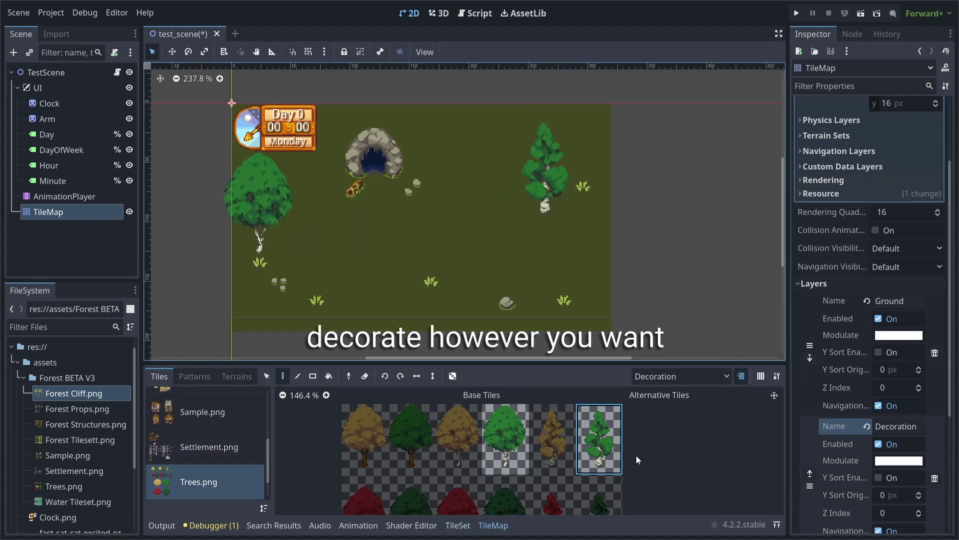
{"action": "scroll", "coordinate": [210, 449], "scroll_direction": "up", "scroll_amount": 5}
{"action": "left_click", "coordinate": [210, 434]}
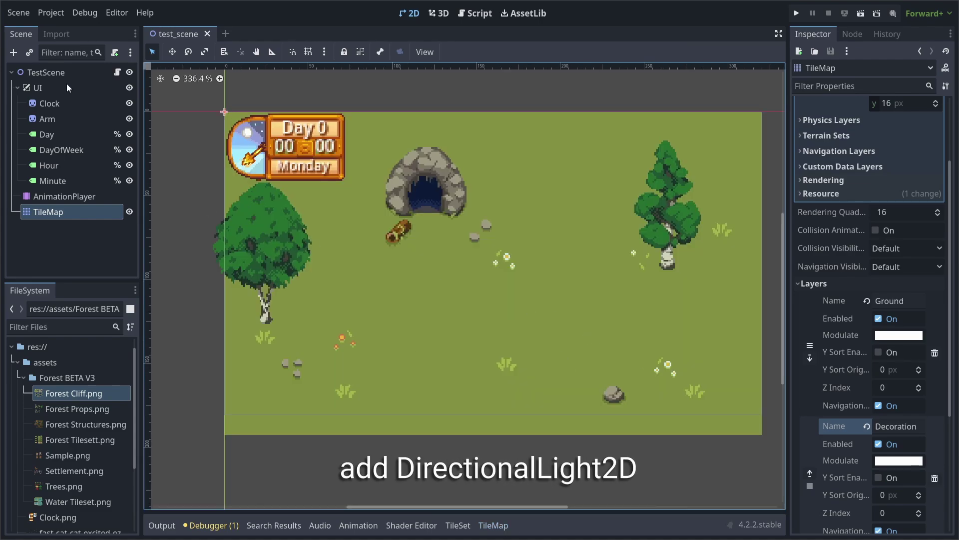
Add a DirectionalLight2D under TestScene with Mix blend mode, then select the Day&Night AnimationPlayer
{"action": "left_click", "coordinate": [46, 72]}
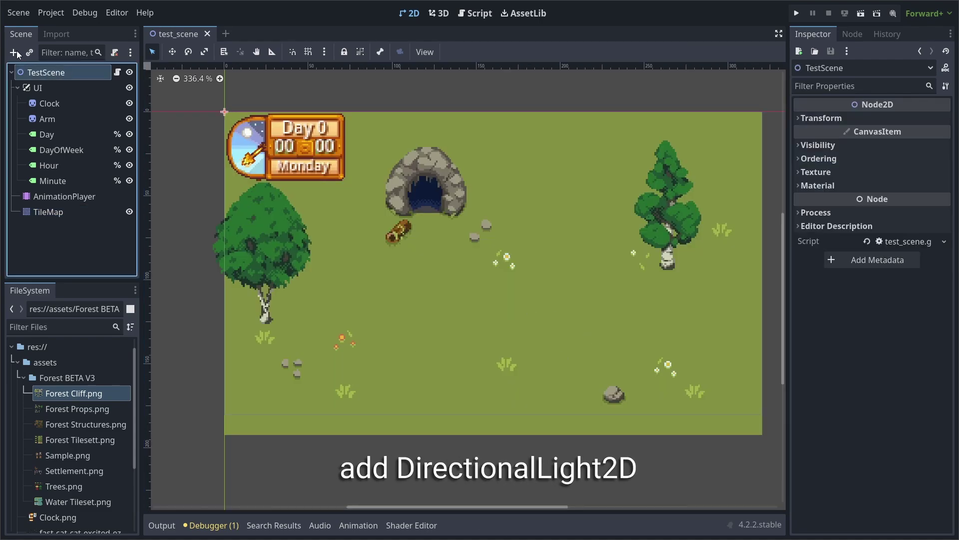
{"action": "left_click", "coordinate": [13, 53]}
{"action": "type", "text": "directional"}
{"action": "key", "text": "Return"}
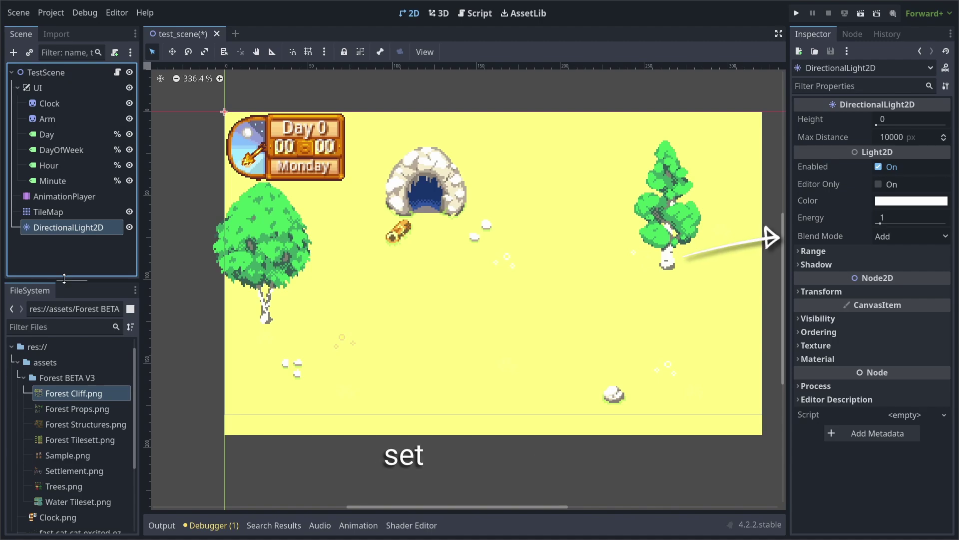
{"action": "left_click", "coordinate": [894, 236]}
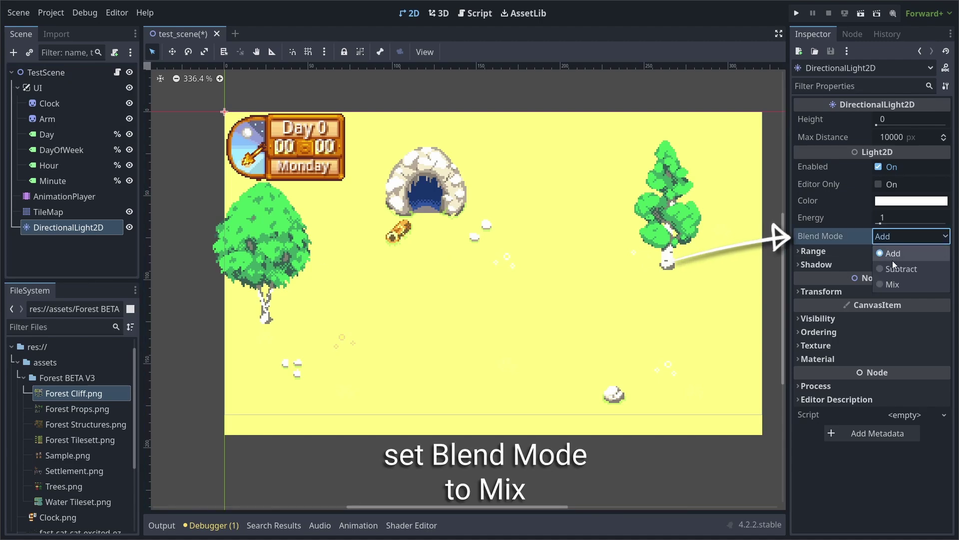
{"action": "left_click", "coordinate": [893, 283]}
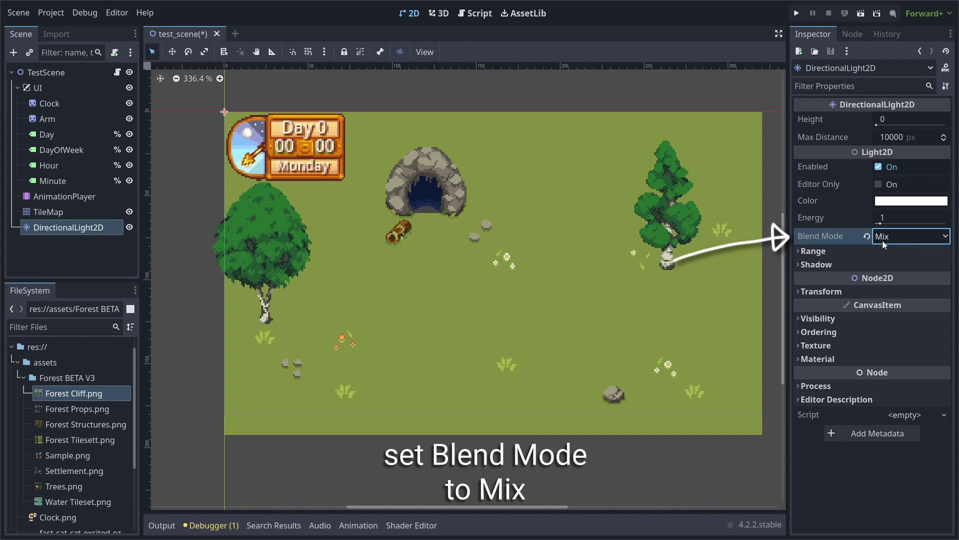
{"action": "left_click", "coordinate": [64, 197]}
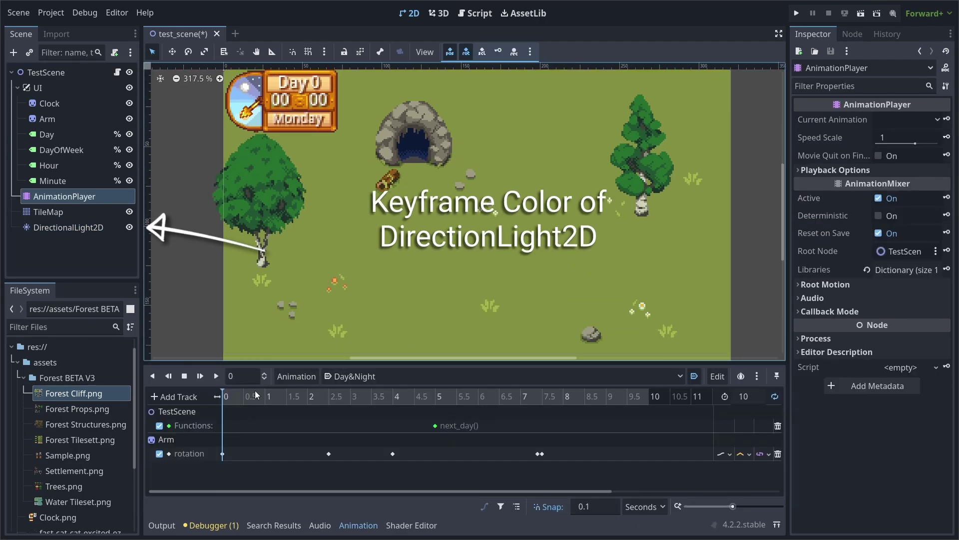
Create a DirectionalLight2D color track with white keys at 0 s and 2.5 s
{"action": "left_click", "coordinate": [57, 228]}
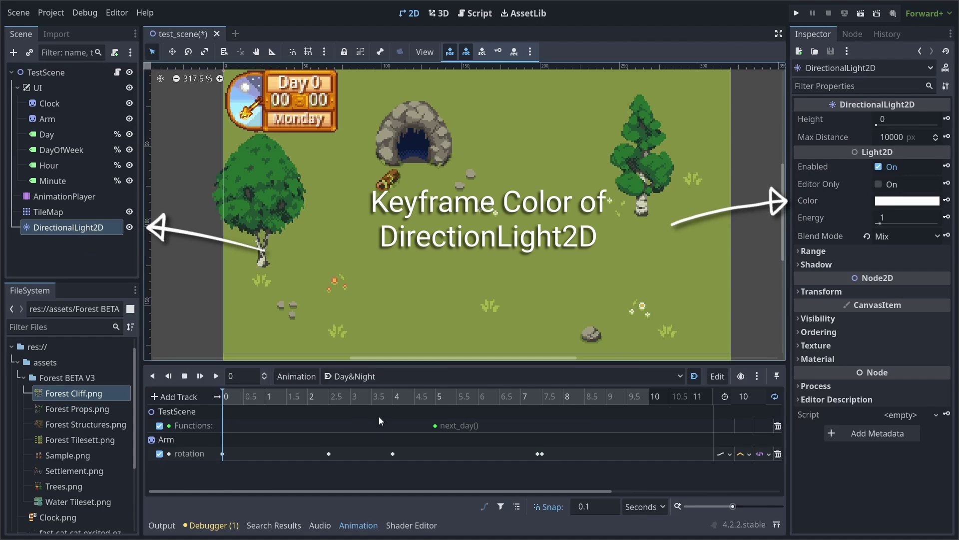
{"action": "left_click", "coordinate": [947, 201]}
{"action": "left_click", "coordinate": [438, 300]}
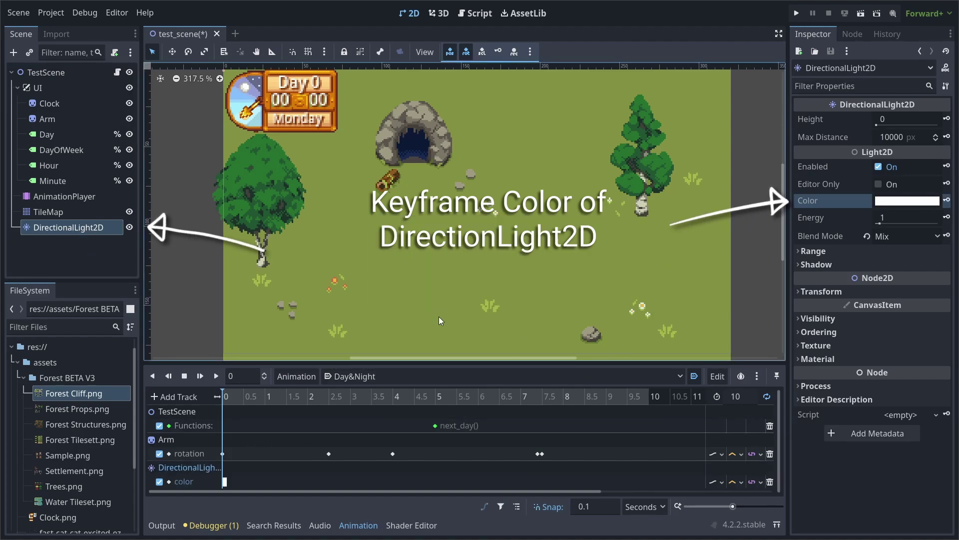
{"action": "left_click", "coordinate": [328, 397]}
{"action": "left_click", "coordinate": [947, 200]}
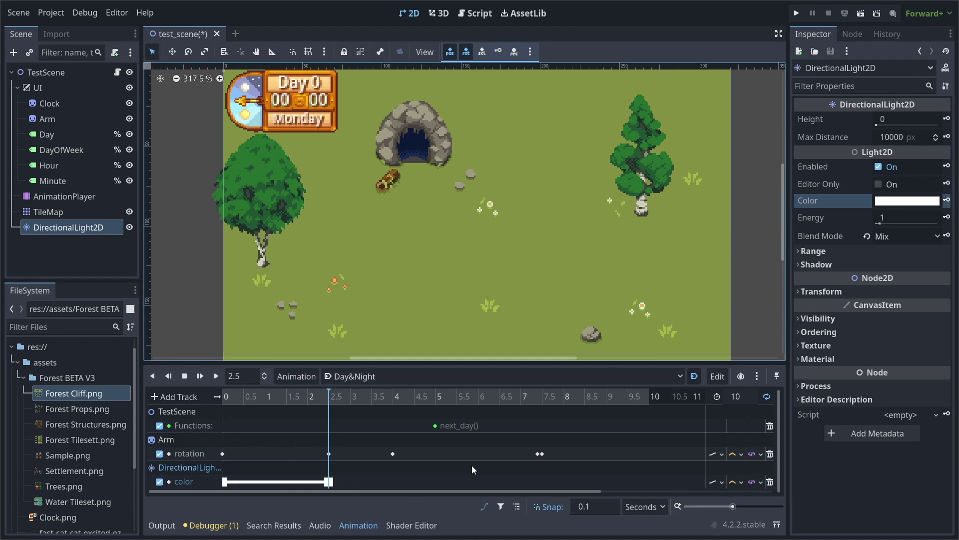
Key the light colour dark blue at 4 s
{"action": "left_click", "coordinate": [398, 396]}
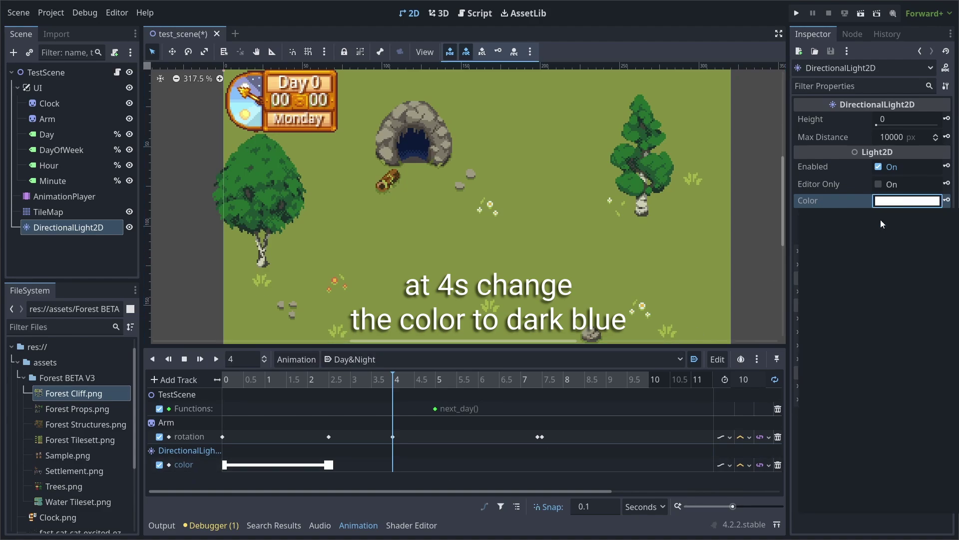
{"action": "left_click", "coordinate": [907, 200]}
{"action": "left_click_drag", "start_coordinate": [870, 278], "coordinate": [854, 248]}
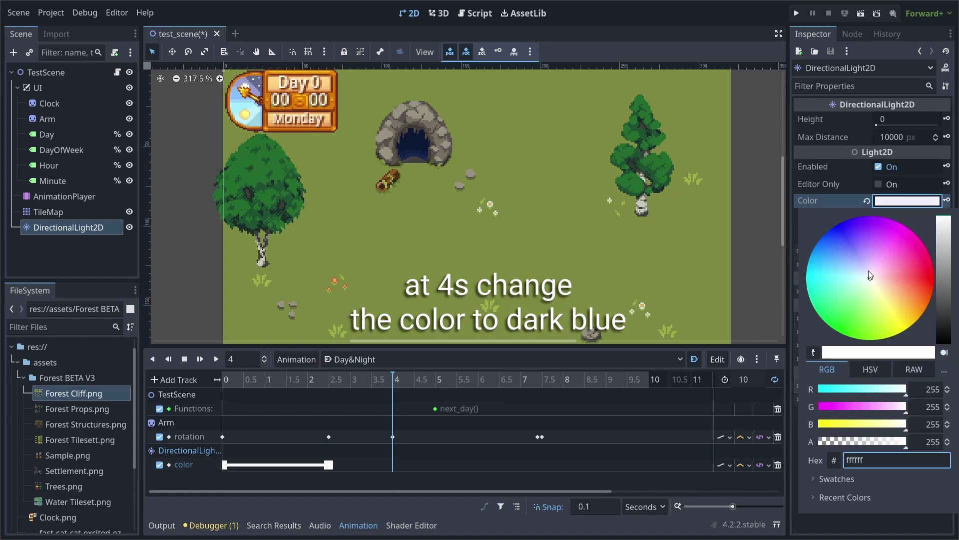
{"action": "left_click_drag", "start_coordinate": [944, 220], "coordinate": [945, 300]}
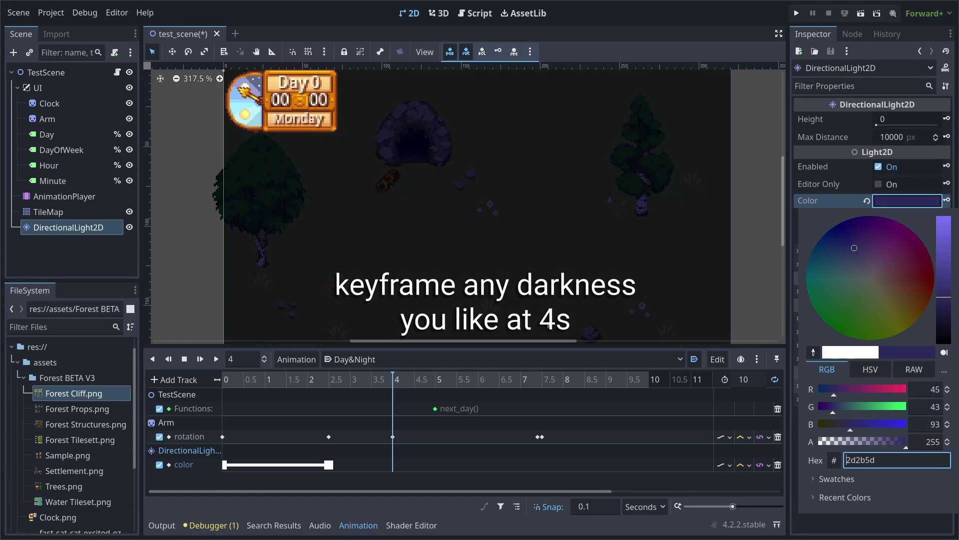
{"action": "left_click", "coordinate": [947, 200]}
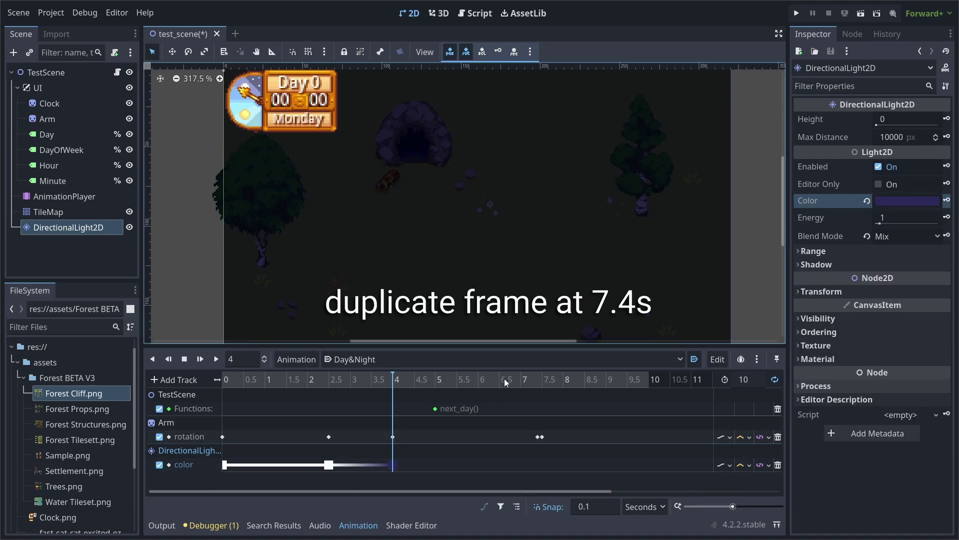
Duplicate the dark blue colour key to 7.4 s
{"action": "left_click", "coordinate": [533, 379]}
{"action": "right_click", "coordinate": [398, 473]}
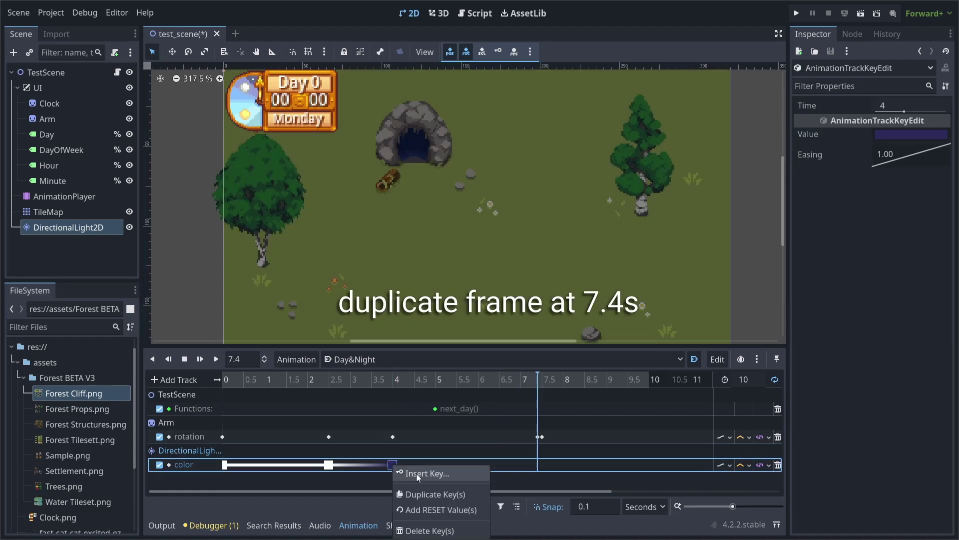
{"action": "left_click", "coordinate": [430, 489]}
{"action": "left_click", "coordinate": [414, 385]}
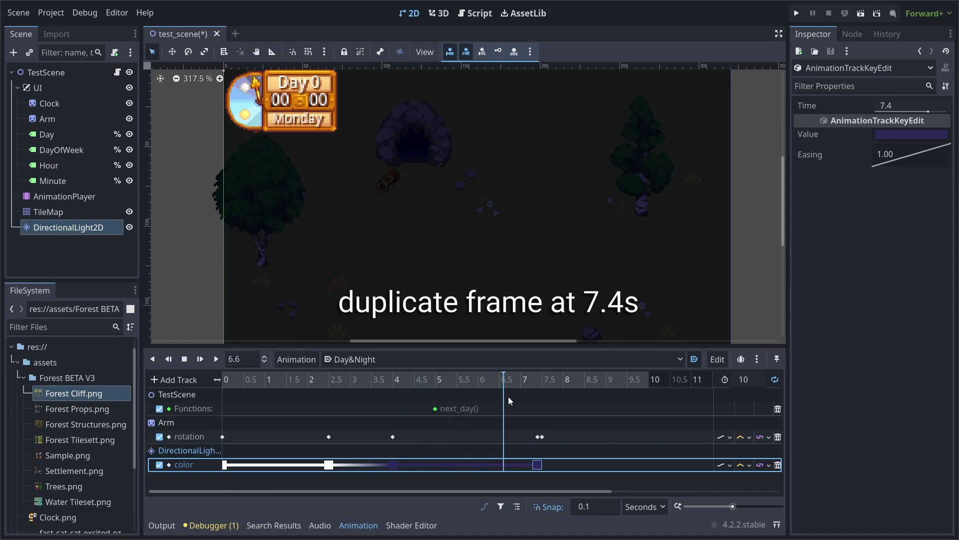
Copy the white colour key to 8.5 s and 10 s
{"action": "left_click", "coordinate": [586, 380]}
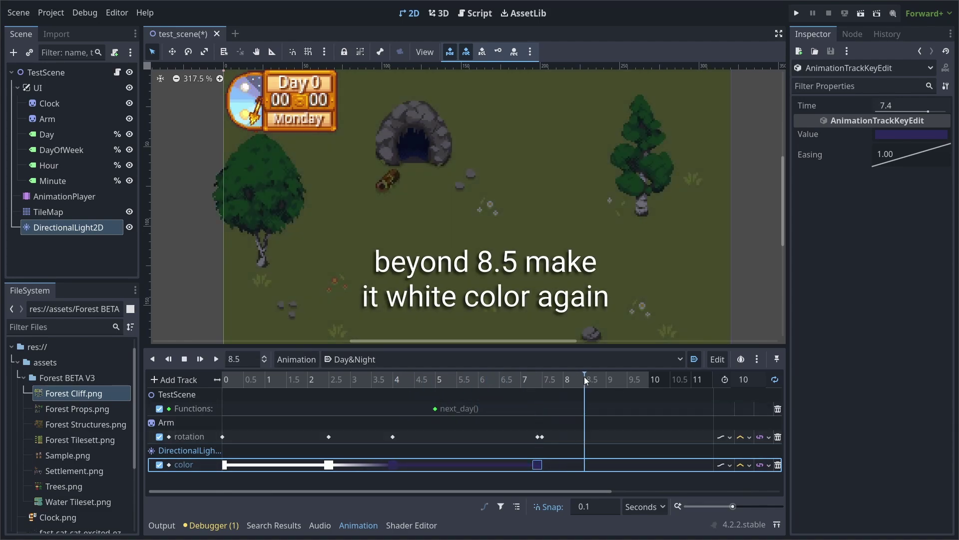
{"action": "left_click", "coordinate": [330, 466]}
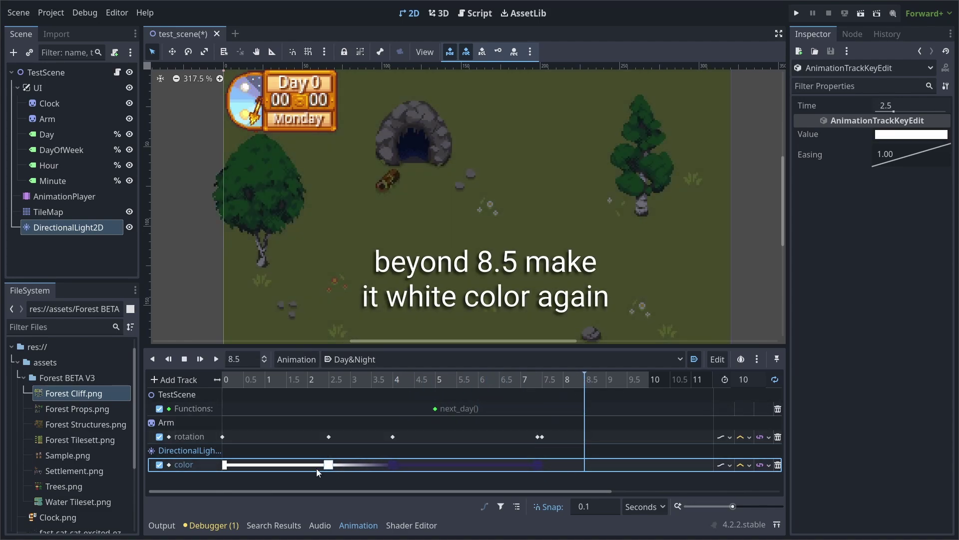
{"action": "right_click", "coordinate": [326, 465]}
{"action": "left_click", "coordinate": [360, 493]}
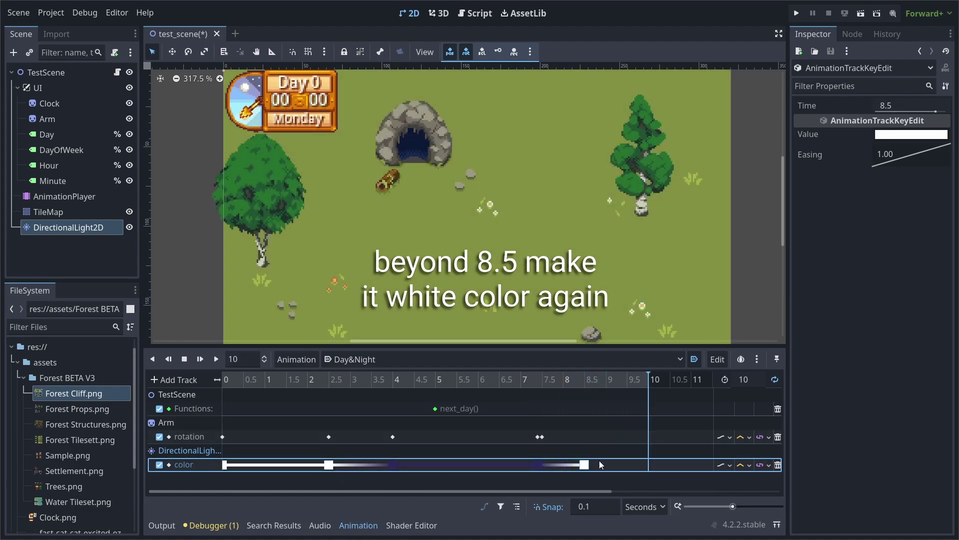
{"action": "right_click", "coordinate": [648, 464]}
{"action": "left_click", "coordinate": [667, 496]}
Key a dark purple evening light colour at 3.2 s
{"action": "left_click_drag", "start_coordinate": [352, 379], "coordinate": [359, 463]}
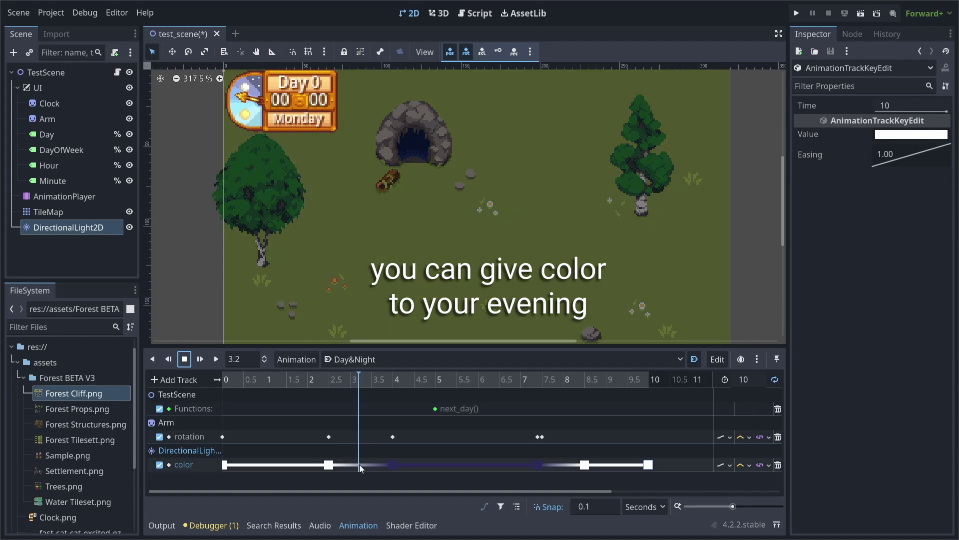
{"action": "left_click", "coordinate": [68, 227]}
{"action": "left_click", "coordinate": [907, 201]}
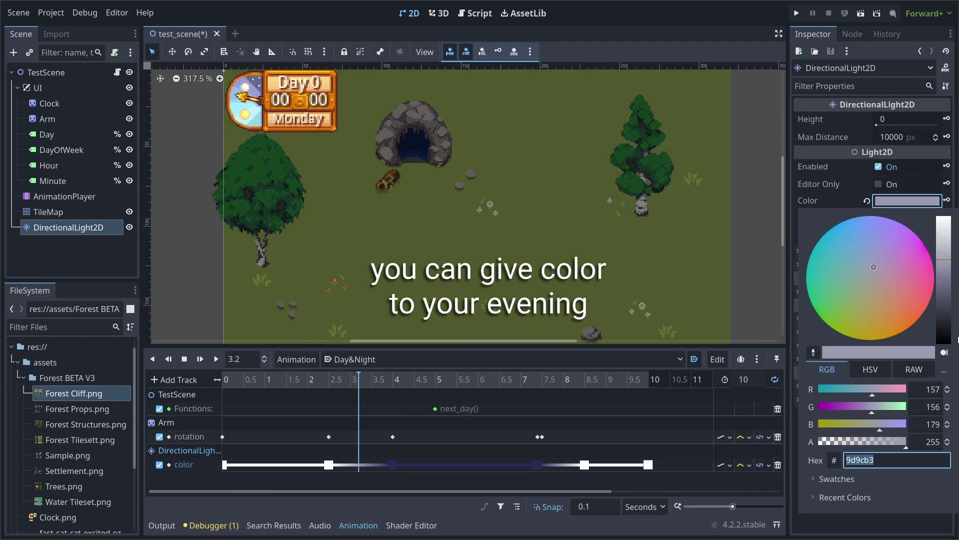
{"action": "left_click_drag", "start_coordinate": [890, 250], "coordinate": [943, 291]}
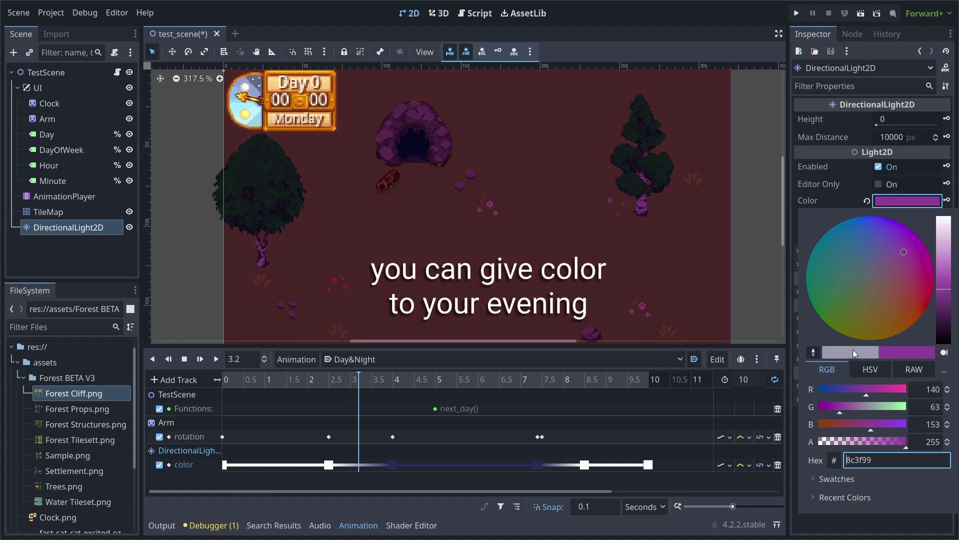
{"action": "left_click", "coordinate": [907, 209]}
{"action": "left_click", "coordinate": [947, 200]}
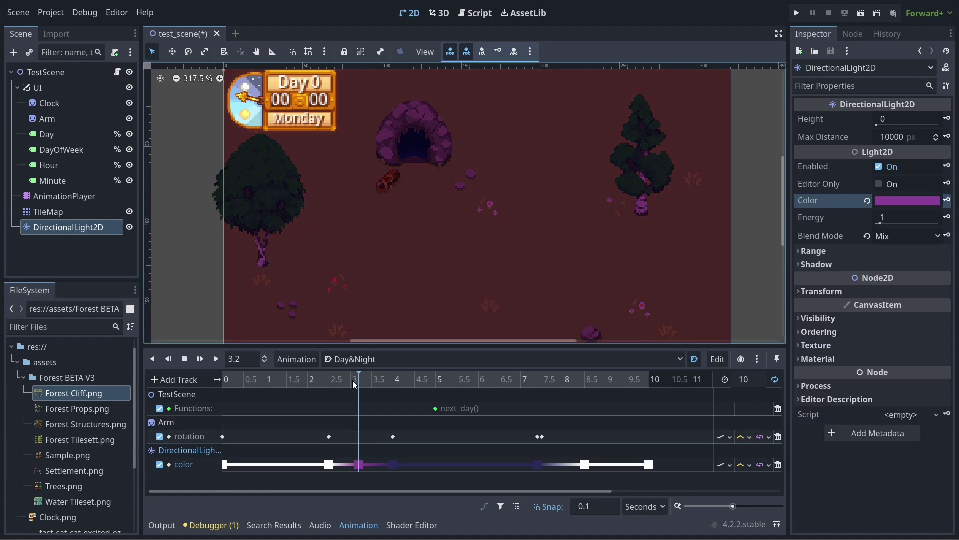
{"action": "left_click", "coordinate": [315, 380]}
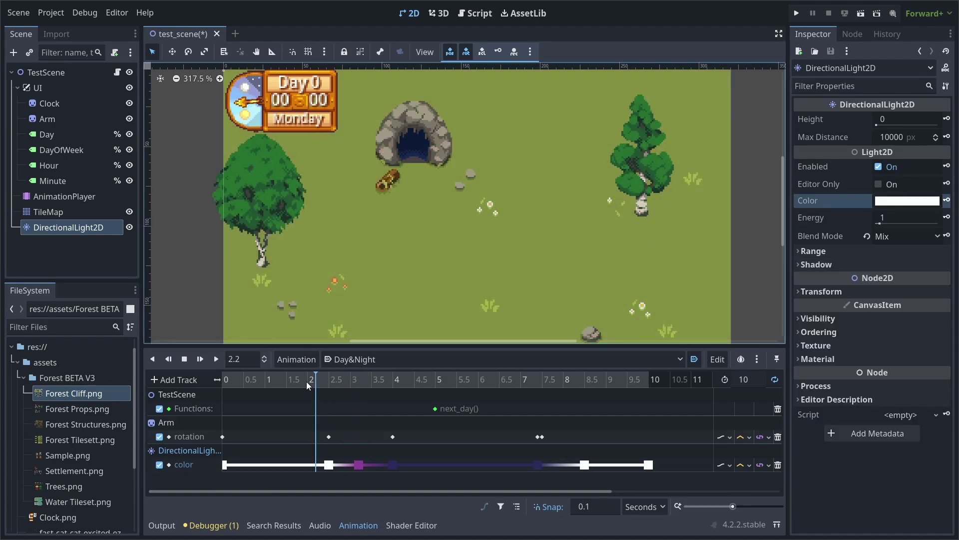
Key a tan morning light colour, hex be8c6e, at 7.9 s and replay Day&Night
{"action": "left_click", "coordinate": [217, 358]}
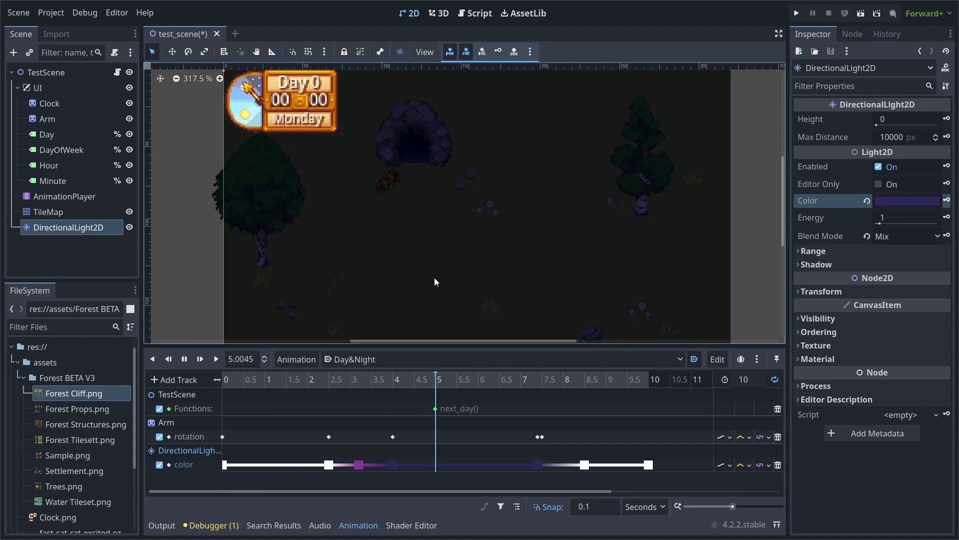
{"action": "left_click", "coordinate": [558, 380]}
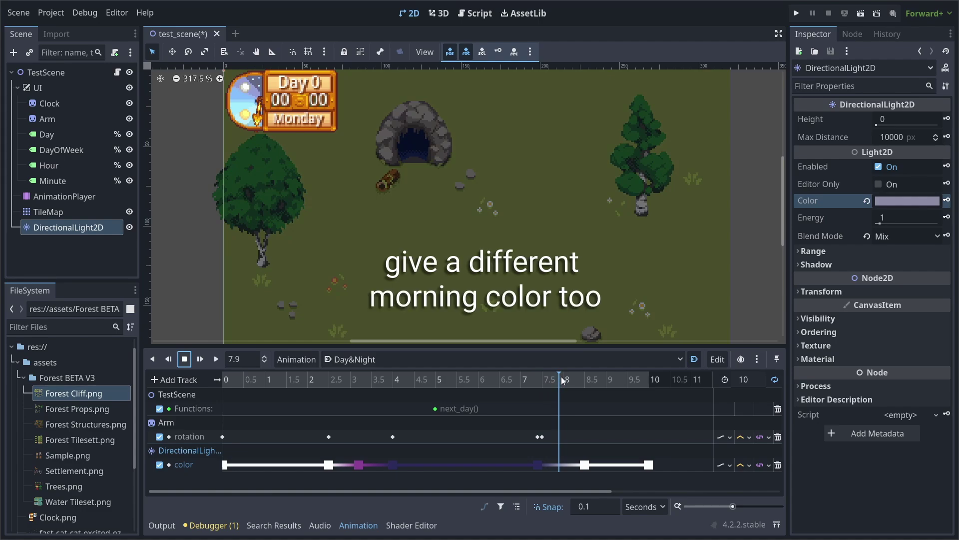
{"action": "left_click", "coordinate": [907, 201]}
{"action": "left_click", "coordinate": [884, 289]}
{"action": "type", "text": "be8c6e"}
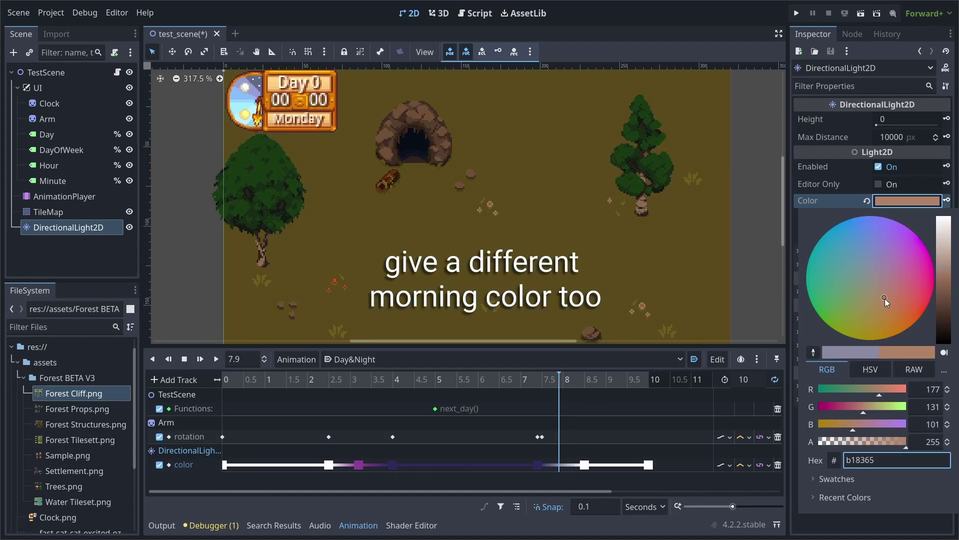
{"action": "left_click", "coordinate": [947, 201]}
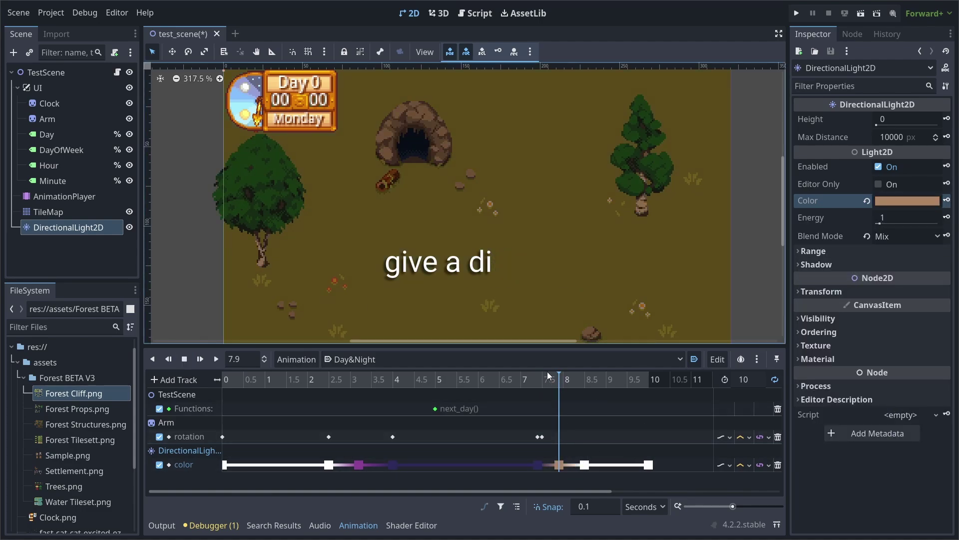
{"action": "key", "text": "shift+d"}
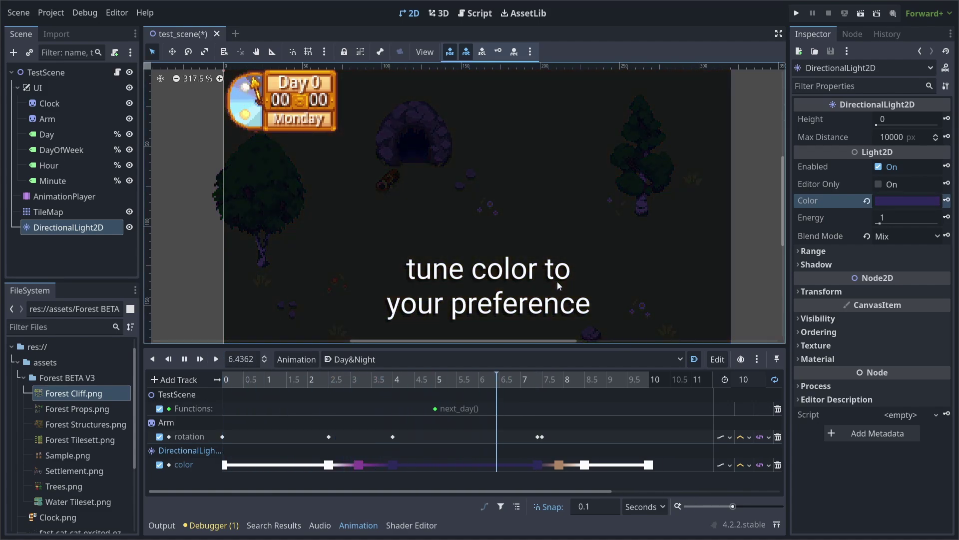
Save the forest scene and start a new scene with a Sprite2D root named Lantern
{"action": "key", "text": "ctrl+s"}
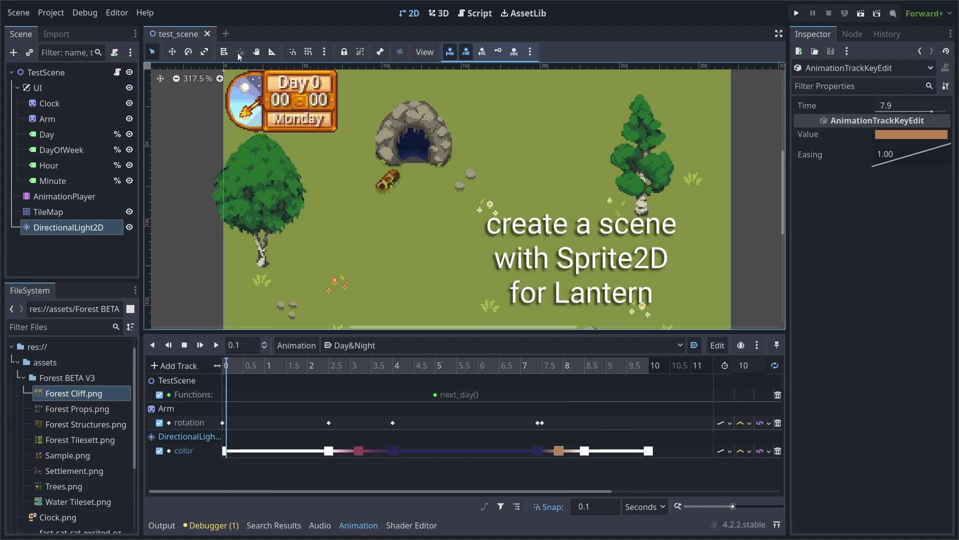
{"action": "left_click", "coordinate": [235, 34]}
{"action": "left_click", "coordinate": [86, 144]}
{"action": "type", "text": "sprite"}
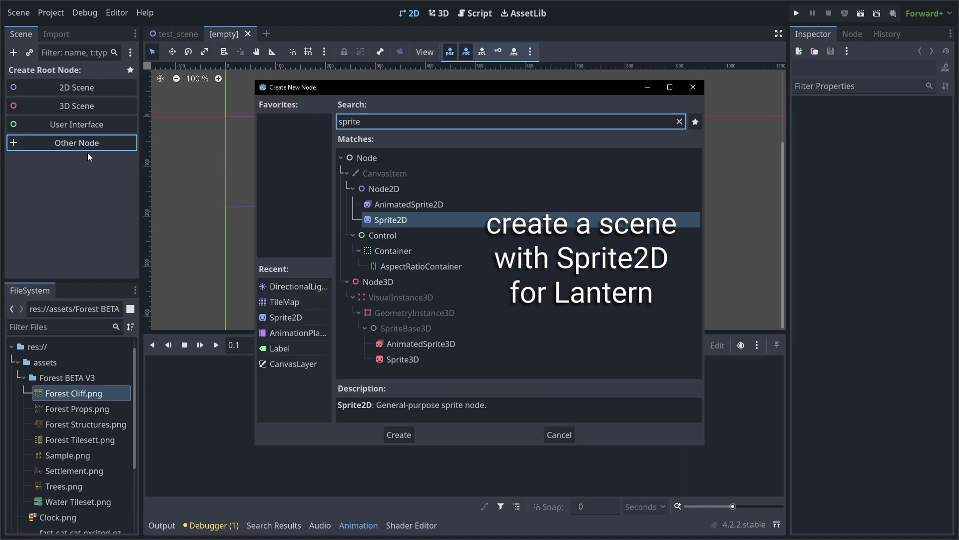
{"action": "key", "text": "Return"}
{"action": "key", "text": "F2"}
{"action": "type", "text": "Lantern"}
{"action": "key", "text": "Return"}
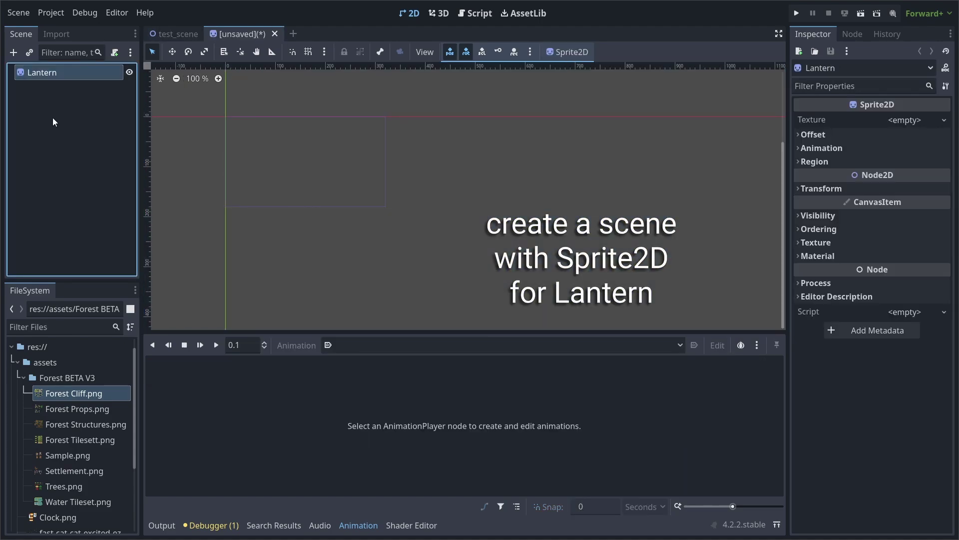
Add a PointLight2D child to Lantern and centre the canvas on the origin
{"action": "key", "text": "ctrl+a"}
{"action": "type", "text": "point"}
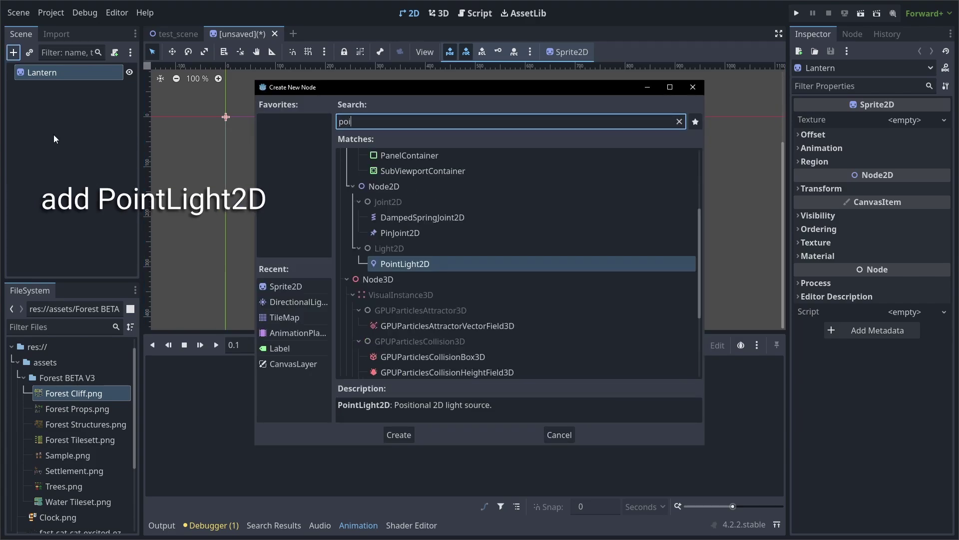
{"action": "key", "text": "Return"}
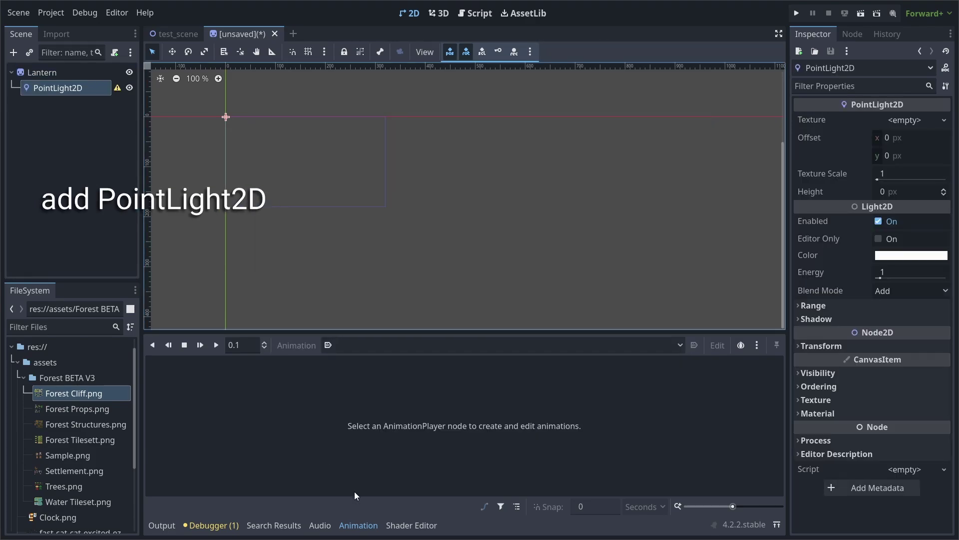
{"action": "left_click", "coordinate": [359, 525]}
{"action": "scroll", "coordinate": [241, 104], "scroll_direction": "up", "scroll_amount": 8}
{"action": "mouse_move", "coordinate": [444, 188]}
{"action": "middle_mouse_down"}
{"action": "mouse_move", "coordinate": [339, 167]}
{"action": "mouse_move", "coordinate": [350, 176]}
{"action": "middle_mouse_up"}
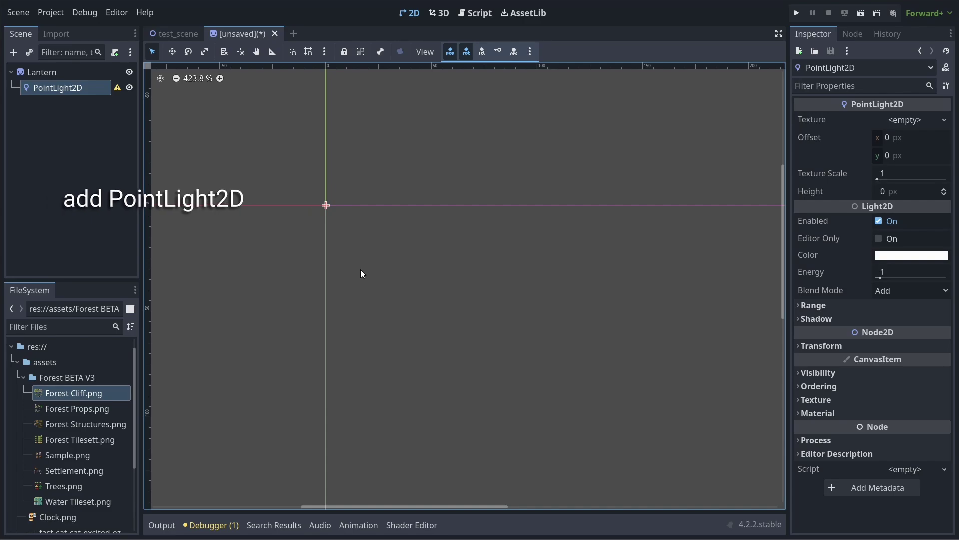
{"action": "left_click", "coordinate": [65, 73]}
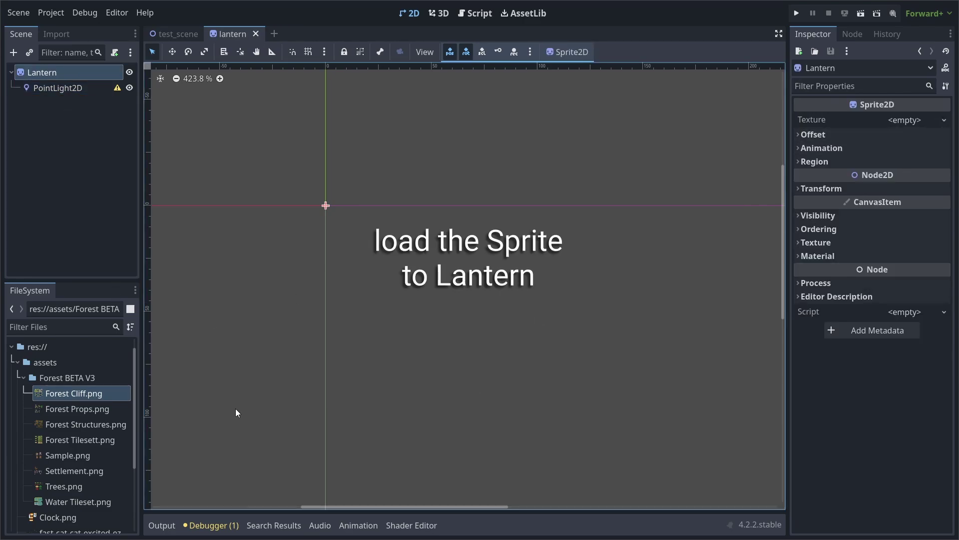
Set Lantern.png as the Lantern sprite's texture
{"action": "scroll", "coordinate": [97, 391], "scroll_direction": "down", "scroll_amount": 3}
{"action": "scroll", "coordinate": [95, 392], "scroll_direction": "down", "scroll_amount": 1}
{"action": "left_click", "coordinate": [60, 445]}
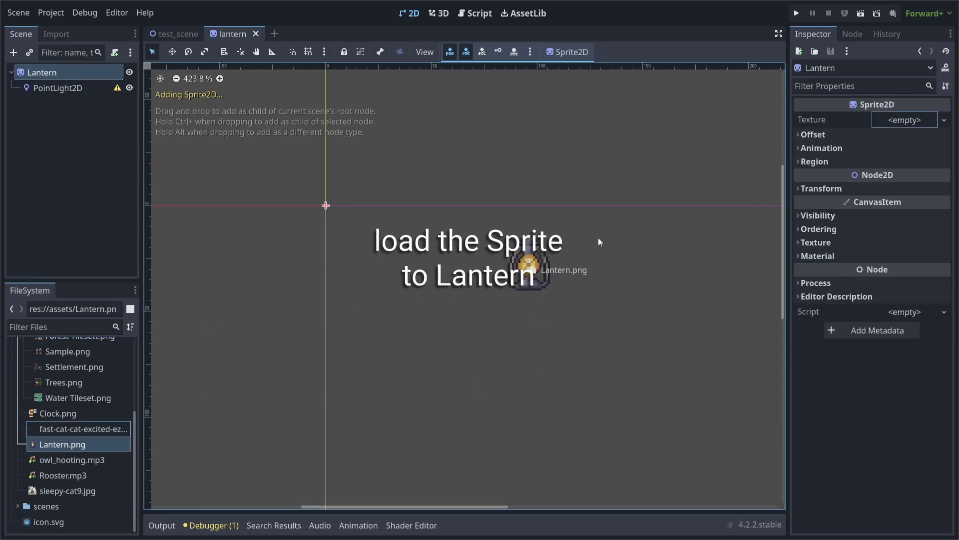
{"action": "left_click_drag", "start_coordinate": [59, 444], "coordinate": [881, 123]}
Give the PointLight2D a new GradientTexture2D with Radial fill
{"action": "left_click", "coordinate": [62, 92]}
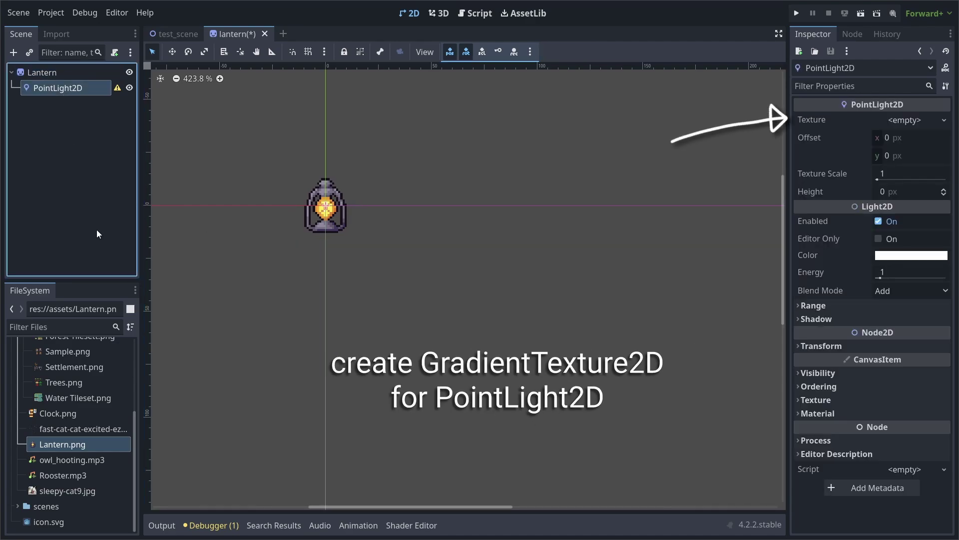
{"action": "left_click", "coordinate": [902, 120]}
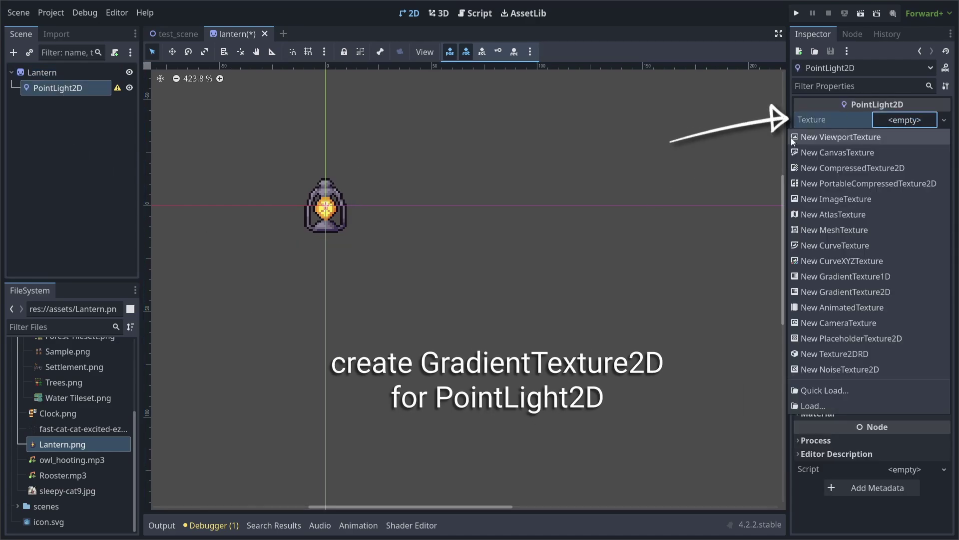
{"action": "left_click", "coordinate": [845, 293]}
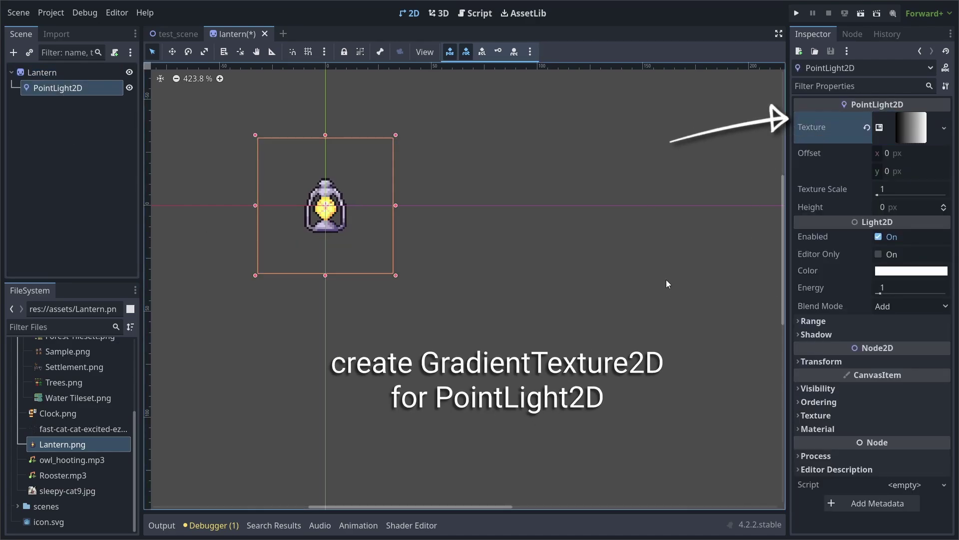
{"action": "left_click", "coordinate": [897, 129]}
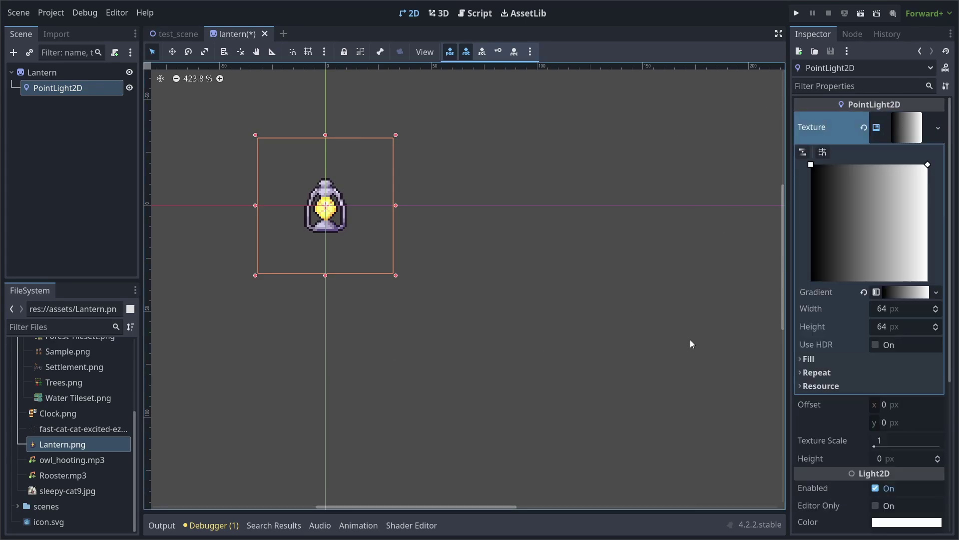
{"action": "left_click", "coordinate": [809, 359]}
{"action": "left_click", "coordinate": [883, 375]}
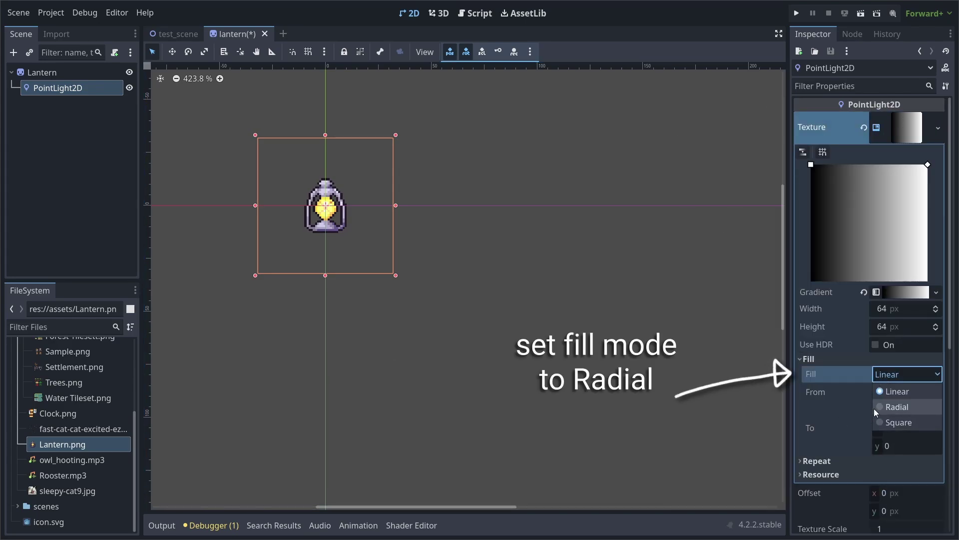
{"action": "left_click", "coordinate": [894, 407]}
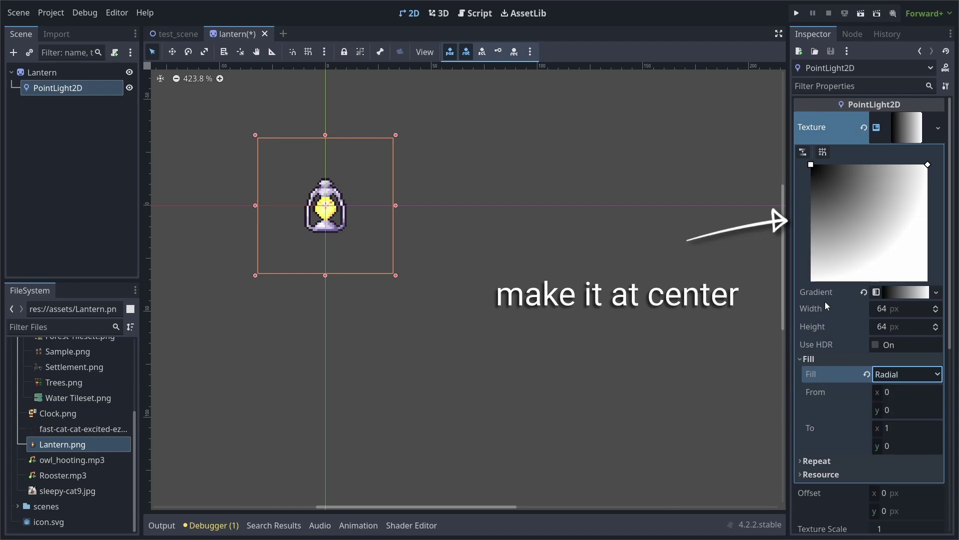
Centre the radial gradient by setting its From point to 0.5, 0.5
{"action": "left_click_drag", "start_coordinate": [811, 164], "coordinate": [872, 225]}
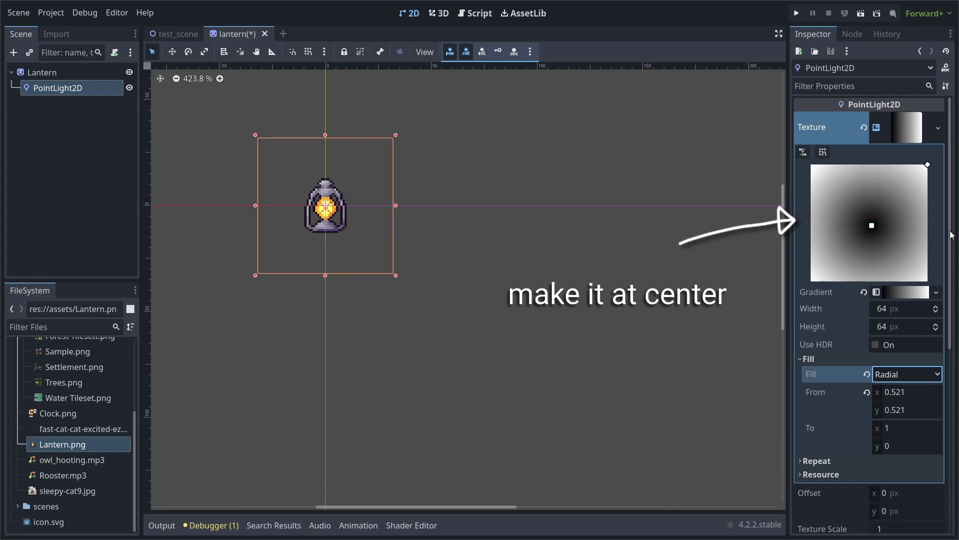
{"action": "left_click", "coordinate": [907, 392]}
{"action": "type", "text": "0.5"}
{"action": "left_click", "coordinate": [908, 408]}
{"action": "type", "text": "0.5"}
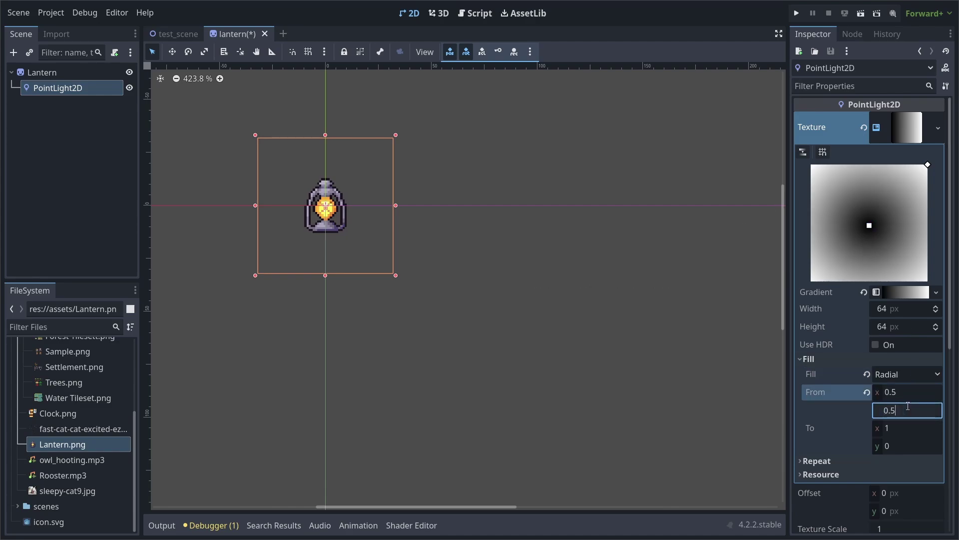
{"action": "key", "text": "Return"}
{"action": "left_click", "coordinate": [906, 291]}
Reverse the lantern gradient to white→black, add a grey stop, and save
{"action": "left_click", "coordinate": [801, 336]}
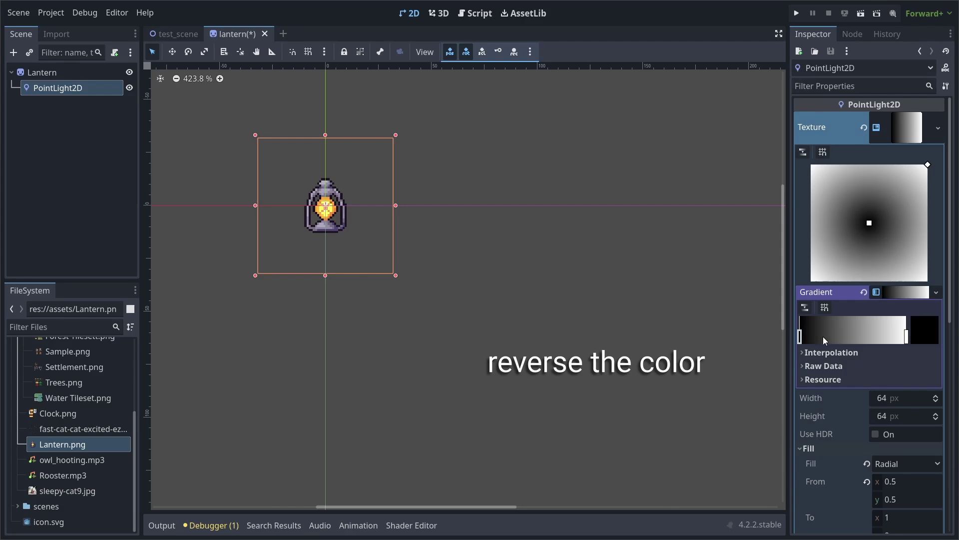
{"action": "left_click", "coordinate": [925, 330]}
{"action": "mouse_move", "coordinate": [944, 102]}
{"action": "left_mouse_down"}
{"action": "mouse_move", "coordinate": [951, 16]}
{"action": "mouse_move", "coordinate": [944, 145]}
{"action": "mouse_move", "coordinate": [907, 186]}
{"action": "left_mouse_up"}
{"action": "left_click", "coordinate": [907, 336]}
{"action": "left_click", "coordinate": [925, 330]}
{"action": "left_click_drag", "start_coordinate": [824, 338], "coordinate": [851, 339]}
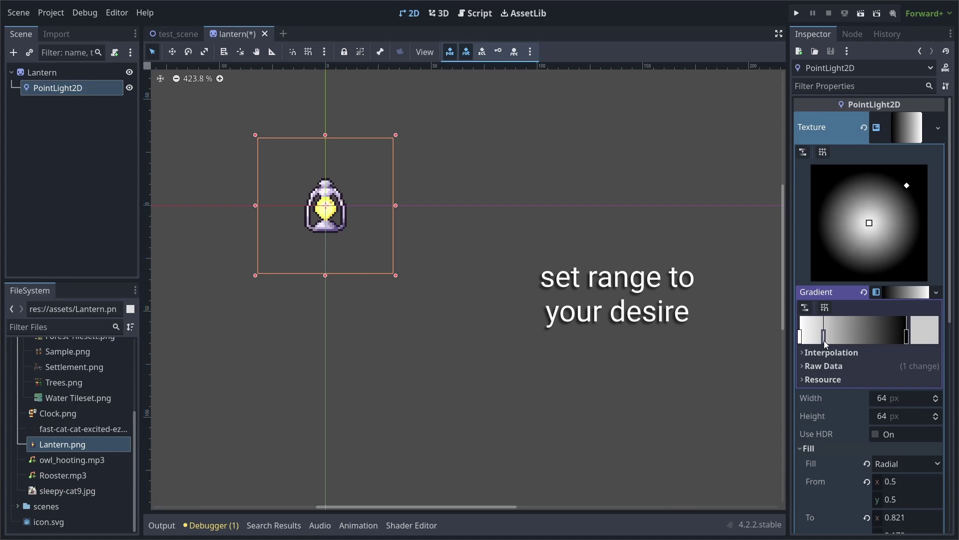
{"action": "key", "text": "ctrl+s"}
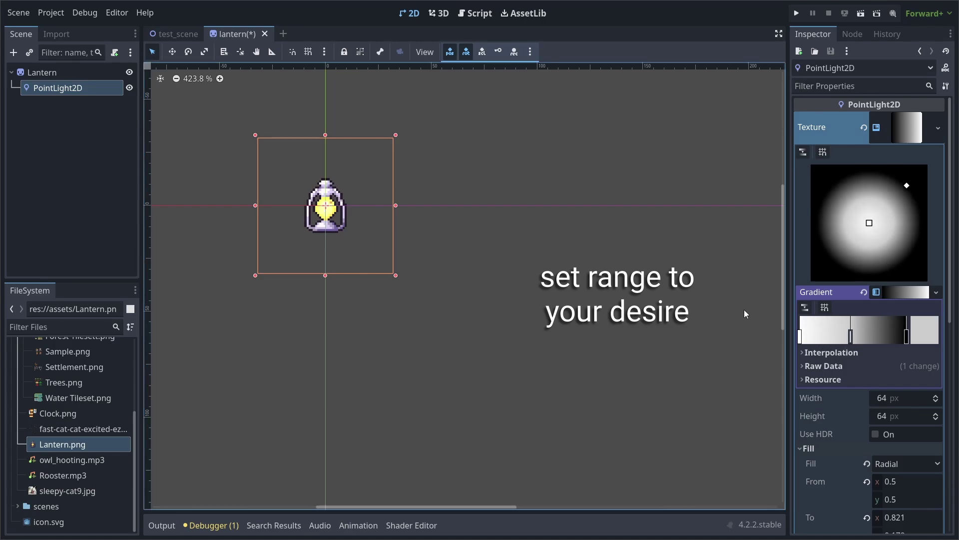
Tint the PointLight2D pale yellow (fdff58) using the colour wheel, and save
{"action": "scroll", "coordinate": [837, 241], "scroll_direction": "down", "scroll_amount": 3}
{"action": "scroll", "coordinate": [838, 241], "scroll_direction": "down", "scroll_amount": 5}
{"action": "left_click", "coordinate": [895, 294]}
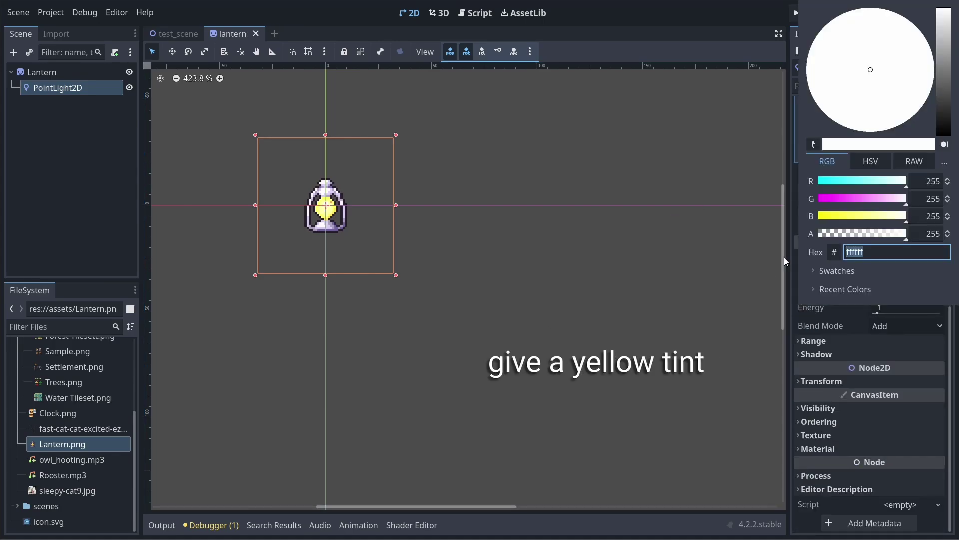
{"action": "left_click", "coordinate": [944, 145]}
{"action": "left_click", "coordinate": [924, 191]}
{"action": "left_click", "coordinate": [880, 94]}
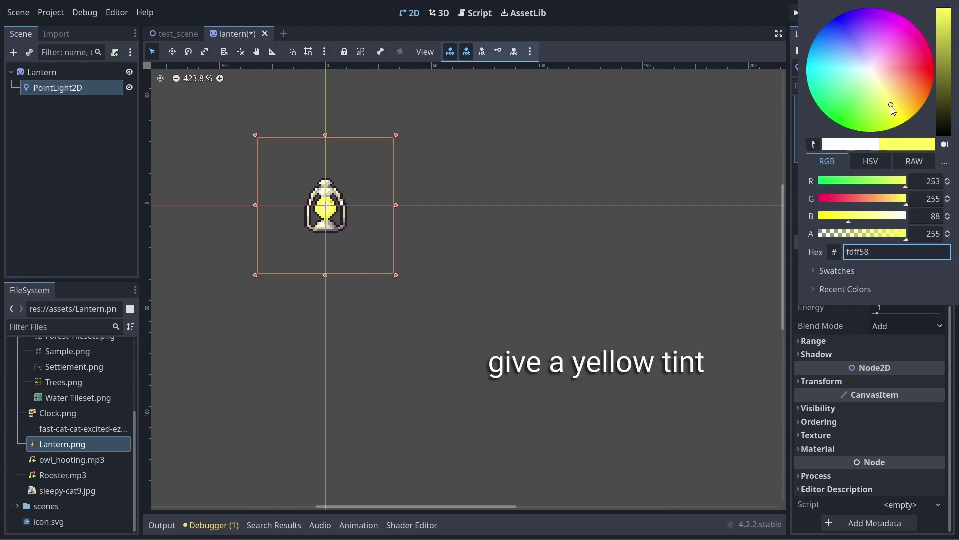
{"action": "key", "text": "Escape"}
{"action": "key", "text": "ctrl+s"}
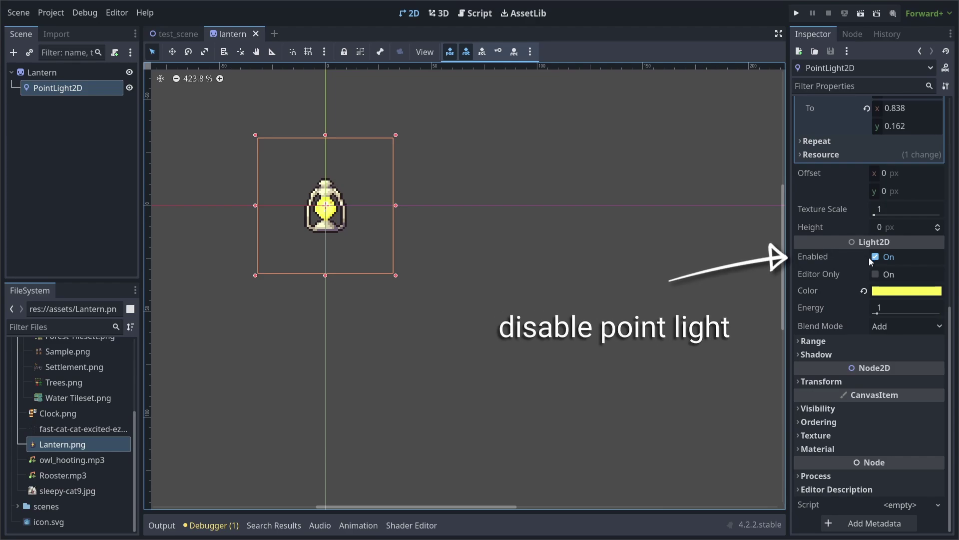
Disable the point light and set its Transform Scale to 1.8
{"action": "left_click", "coordinate": [876, 257]}
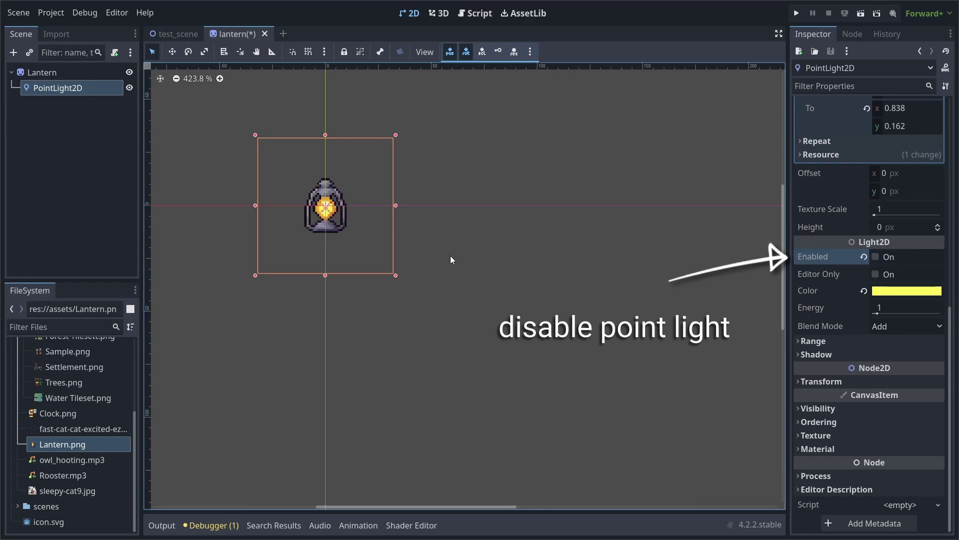
{"action": "left_click", "coordinate": [808, 384]}
{"action": "scroll", "coordinate": [808, 403], "scroll_direction": "down", "scroll_amount": 2}
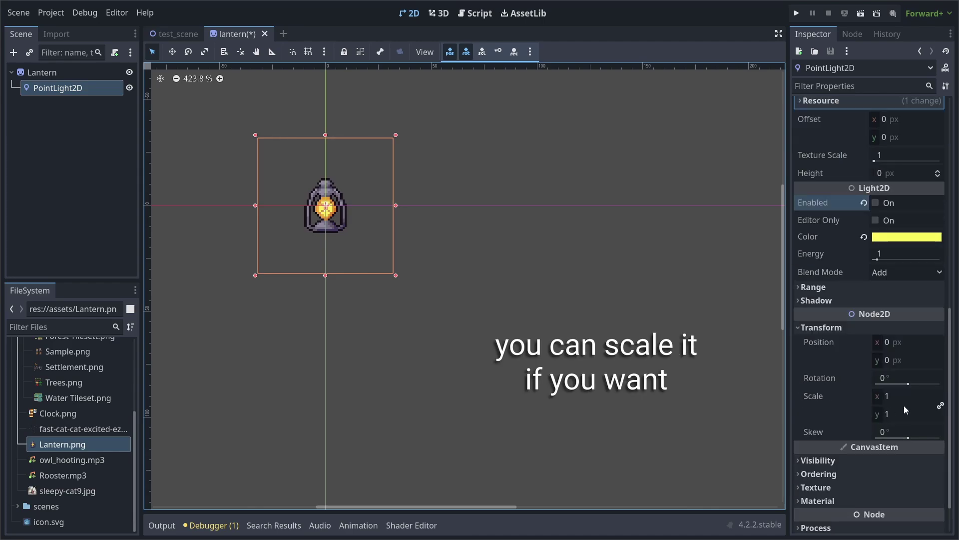
{"action": "left_click", "coordinate": [906, 396]}
{"action": "type", "text": ".8"}
{"action": "key", "text": "Return"}
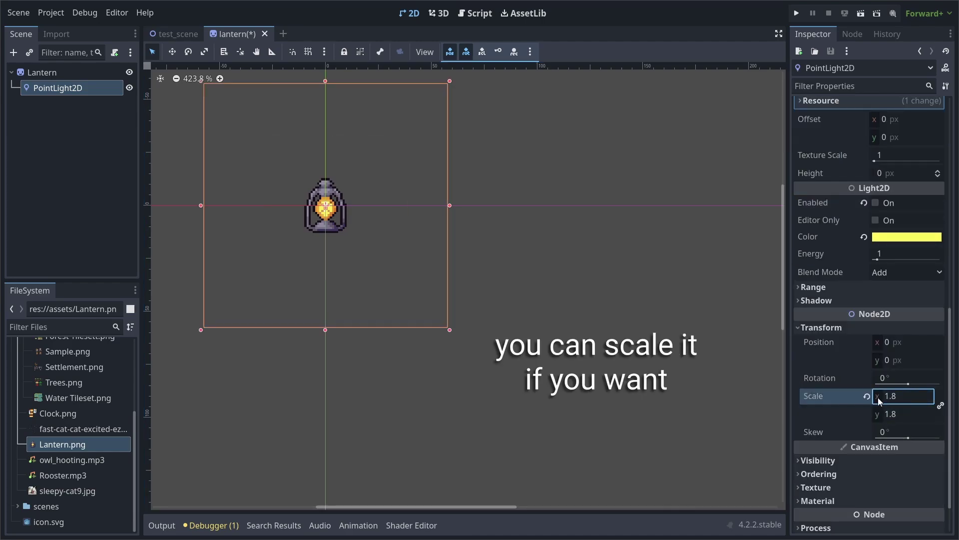
{"action": "middle_click_drag", "start_coordinate": [524, 184], "coordinate": [566, 221]}
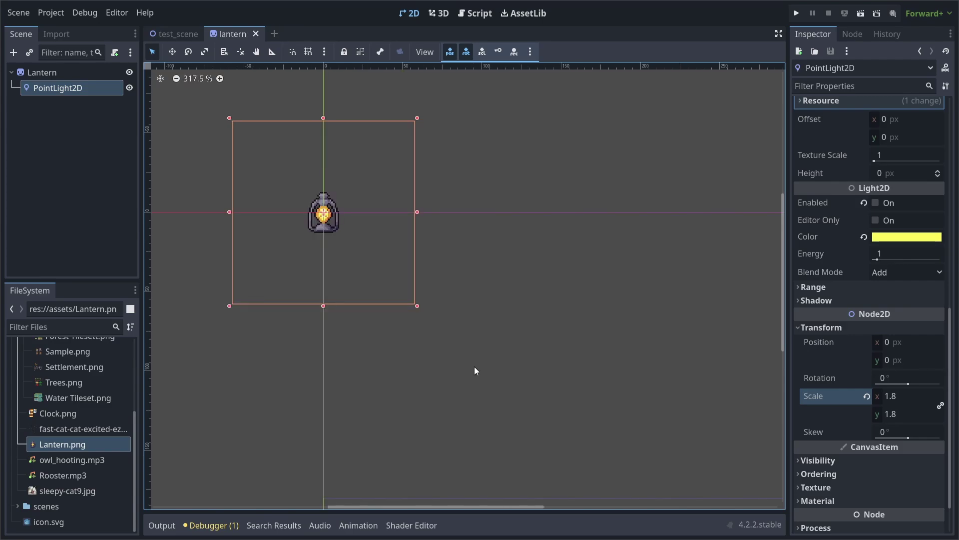
{"action": "left_click", "coordinate": [73, 76]}
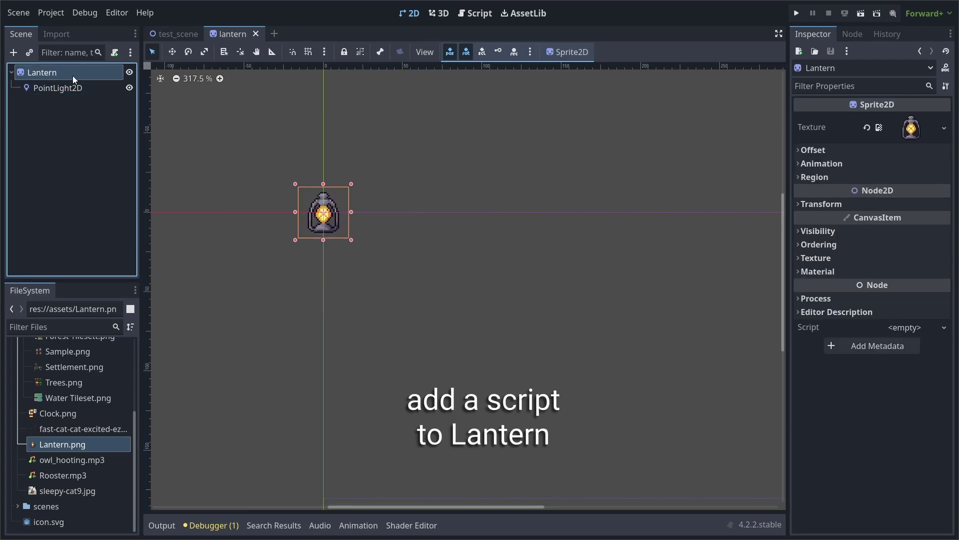
Attach a new lantern.gd script to Lantern with an enable() function
{"action": "left_click", "coordinate": [115, 52]}
{"action": "left_click", "coordinate": [433, 367]}
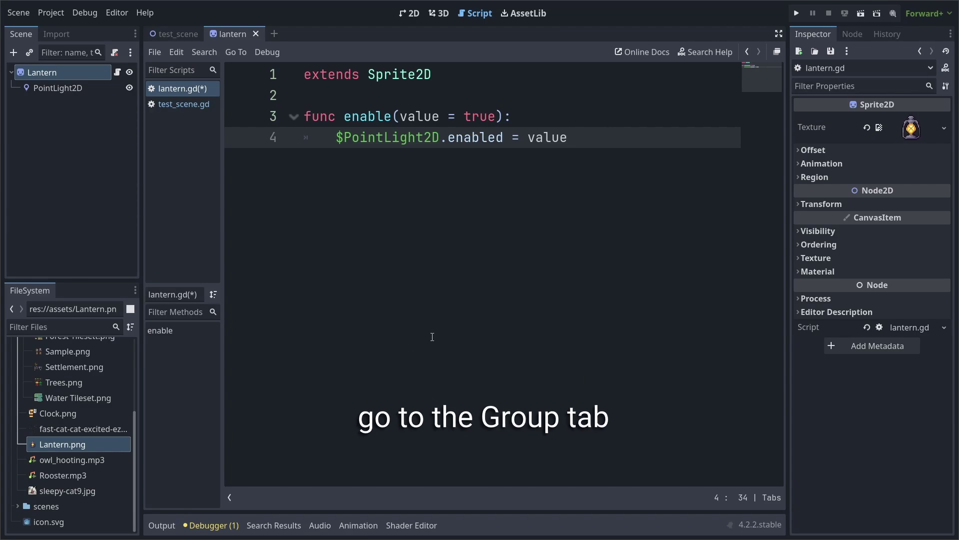
{"action": "left_click", "coordinate": [67, 72]}
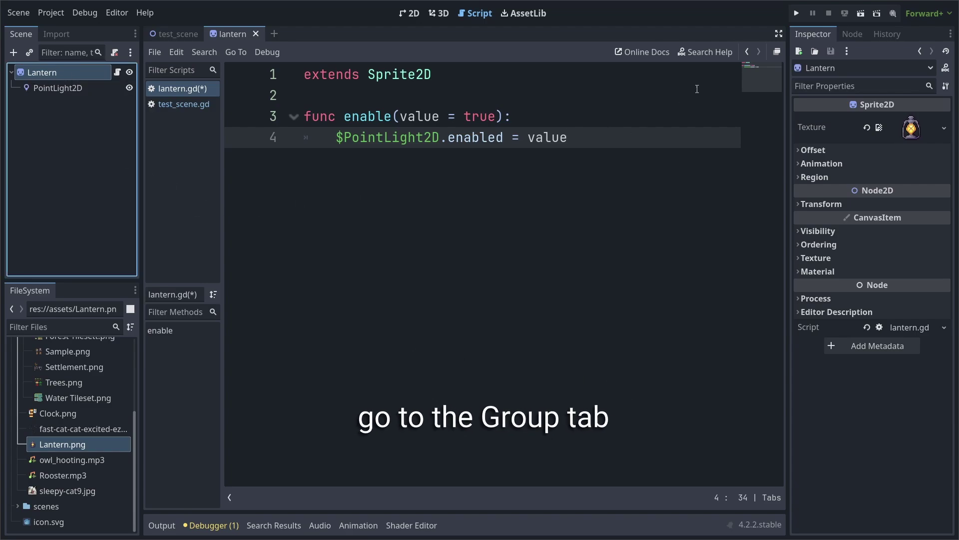
Add Lantern to the 'LightSource' group and save
{"action": "left_click", "coordinate": [852, 34]}
{"action": "left_click", "coordinate": [899, 56]}
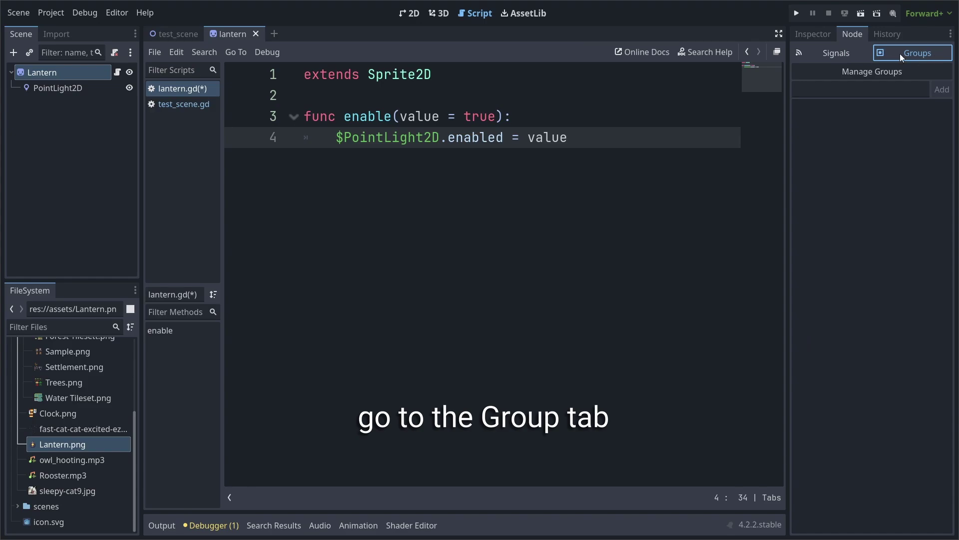
{"action": "left_click", "coordinate": [859, 89]}
{"action": "type", "text": "L"}
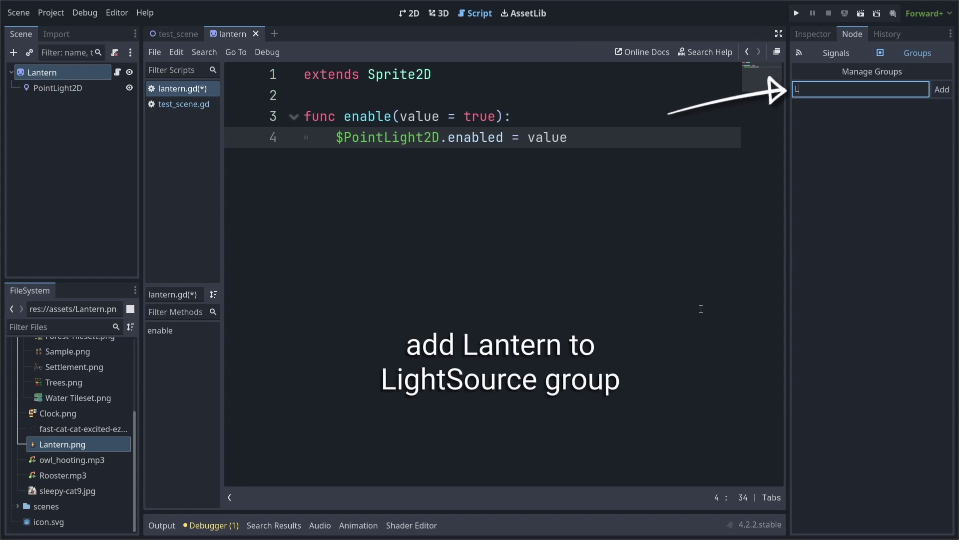
{"action": "type", "text": "ightSource"}
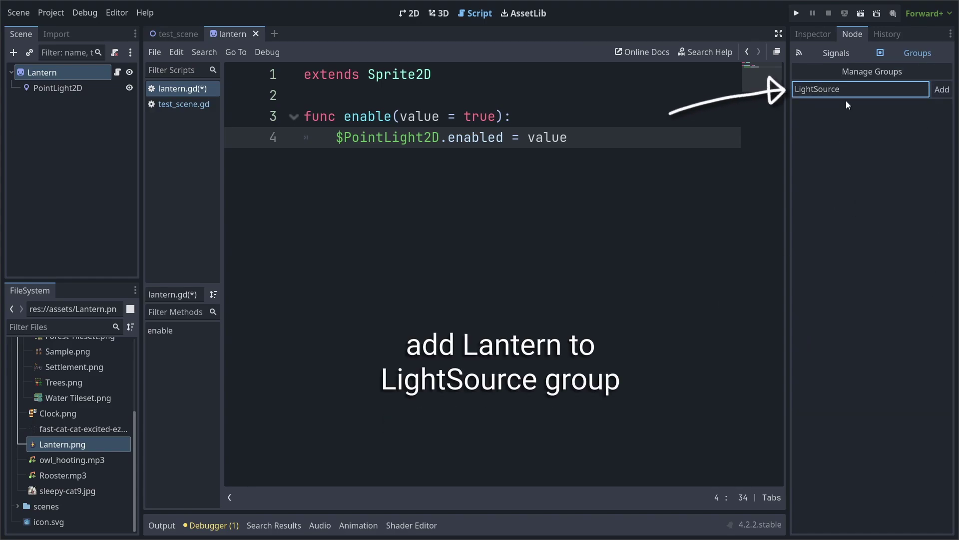
{"action": "left_click", "coordinate": [942, 90]}
{"action": "key", "text": "ctrl+s"}
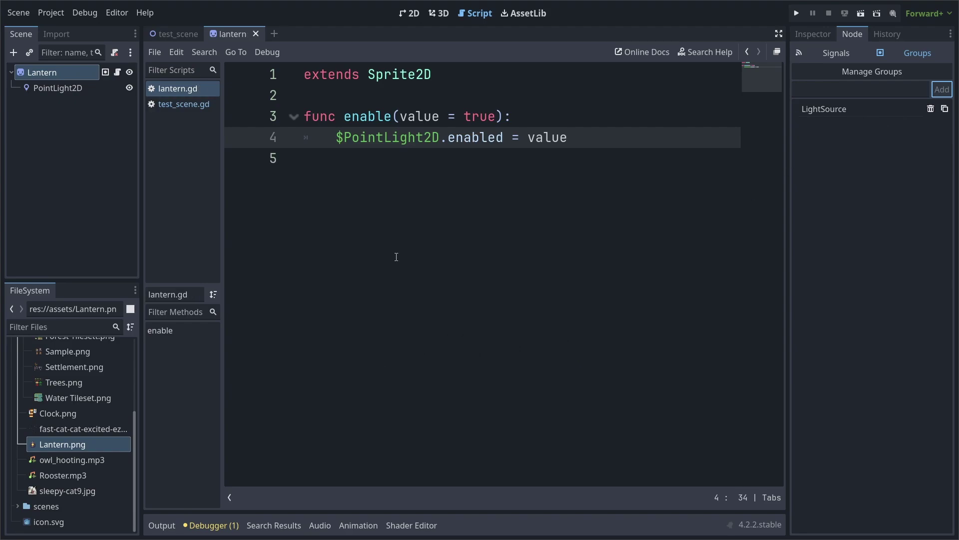
In test_scene.gd, write a lights() function that calls enable on the LightSource group
{"action": "left_click", "coordinate": [183, 105]}
{"action": "left_click", "coordinate": [779, 33]}
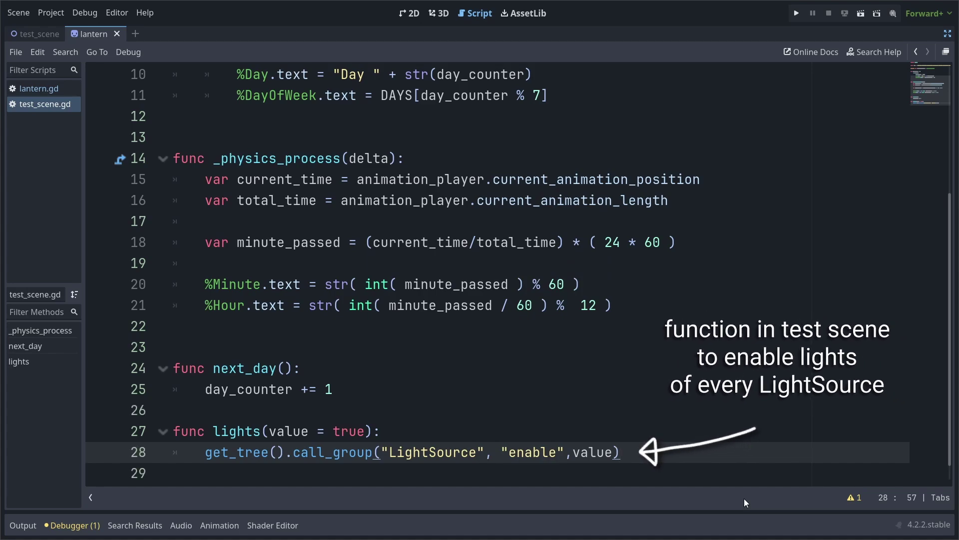
{"action": "left_click", "coordinate": [948, 34]}
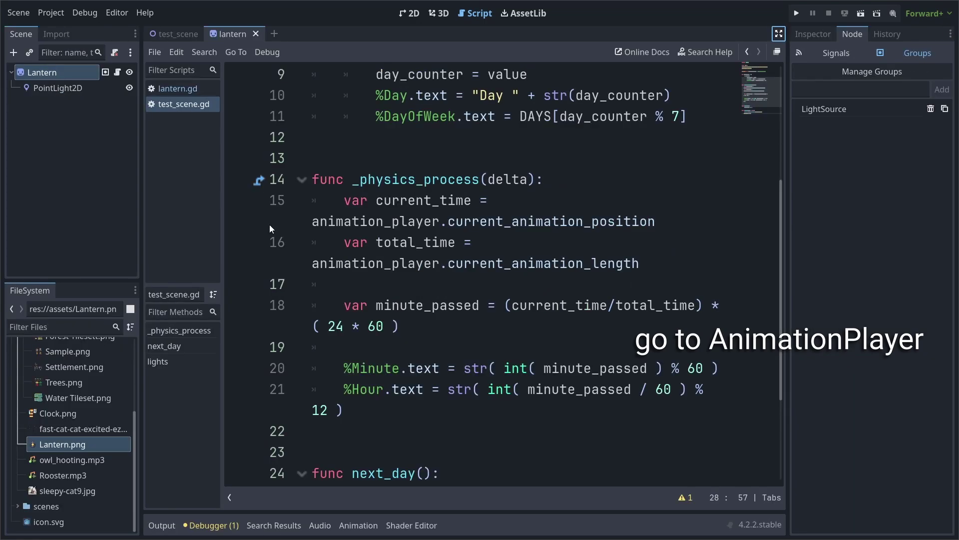
Insert a lights(true) method key on the Day&Night Functions track at 3.2 s
{"action": "left_click", "coordinate": [167, 33]}
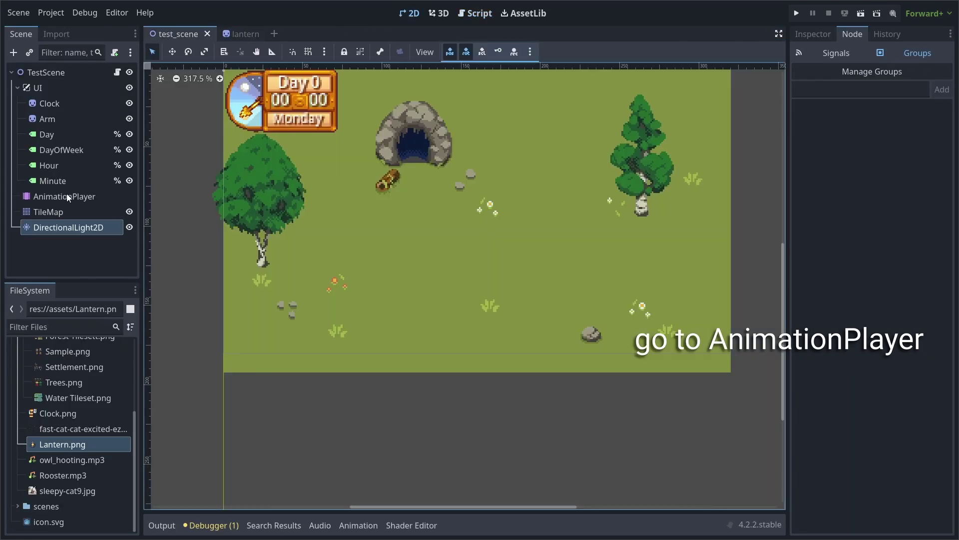
{"action": "left_click", "coordinate": [64, 196]}
{"action": "left_click", "coordinate": [358, 365]}
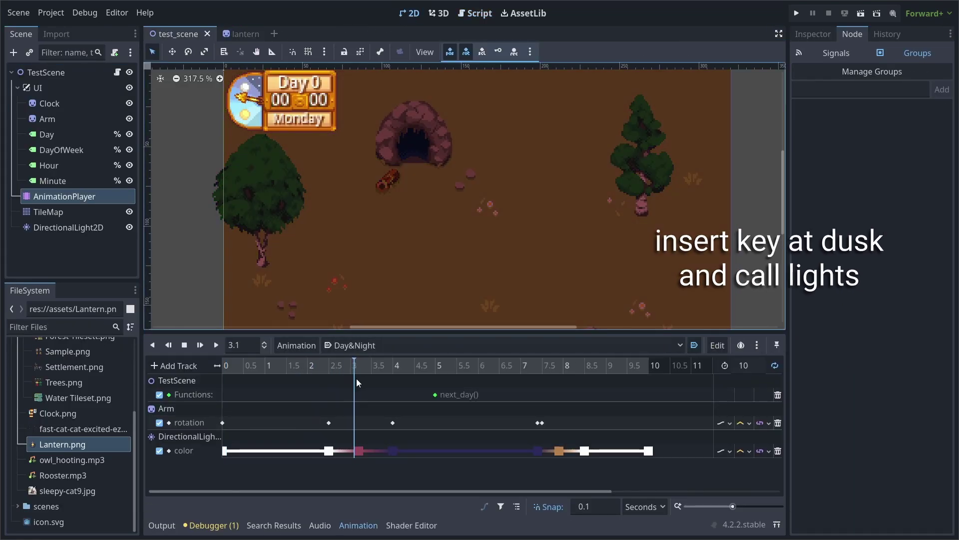
{"action": "right_click", "coordinate": [359, 394]}
{"action": "left_click", "coordinate": [385, 405]}
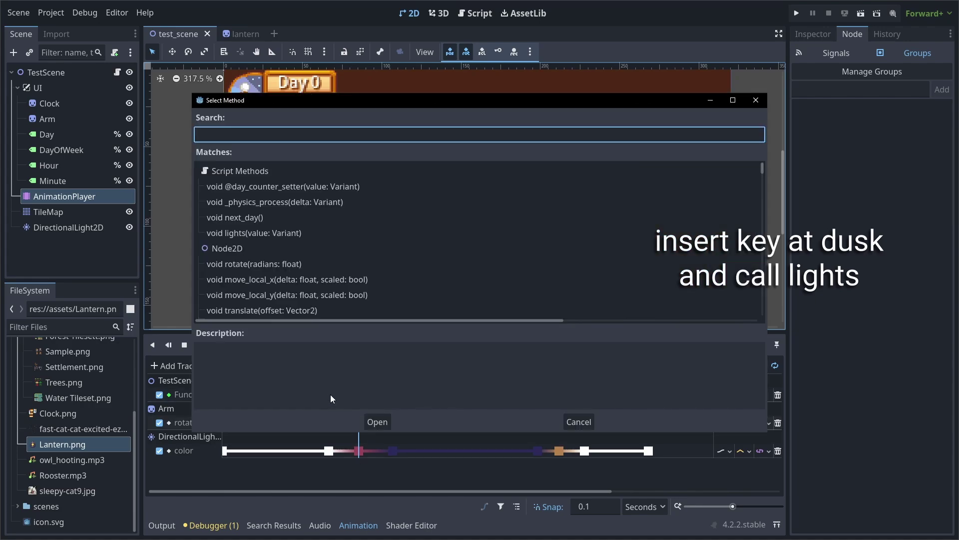
{"action": "left_click", "coordinate": [268, 233]}
{"action": "left_click", "coordinate": [377, 422]}
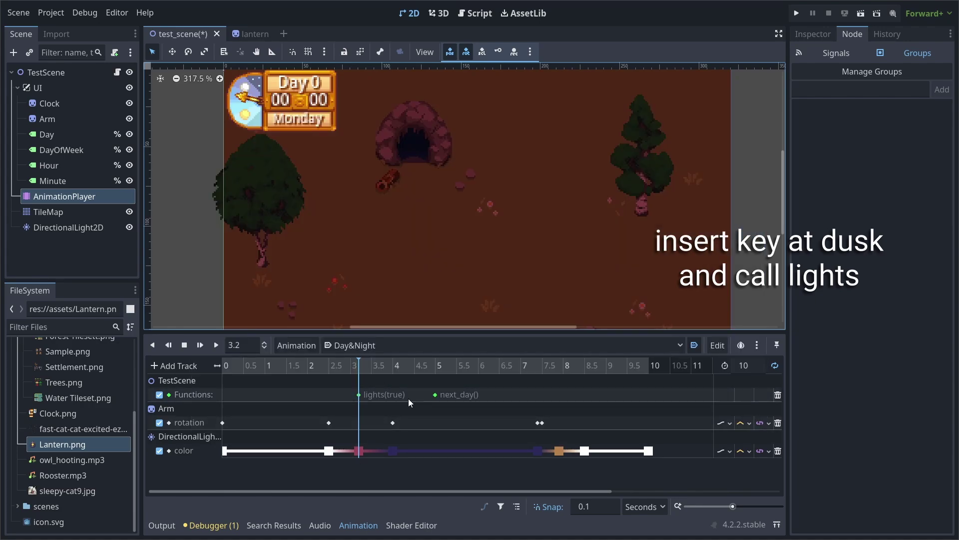
Insert a second lights method key at dawn, 7.9 s
{"action": "left_click", "coordinate": [396, 364]}
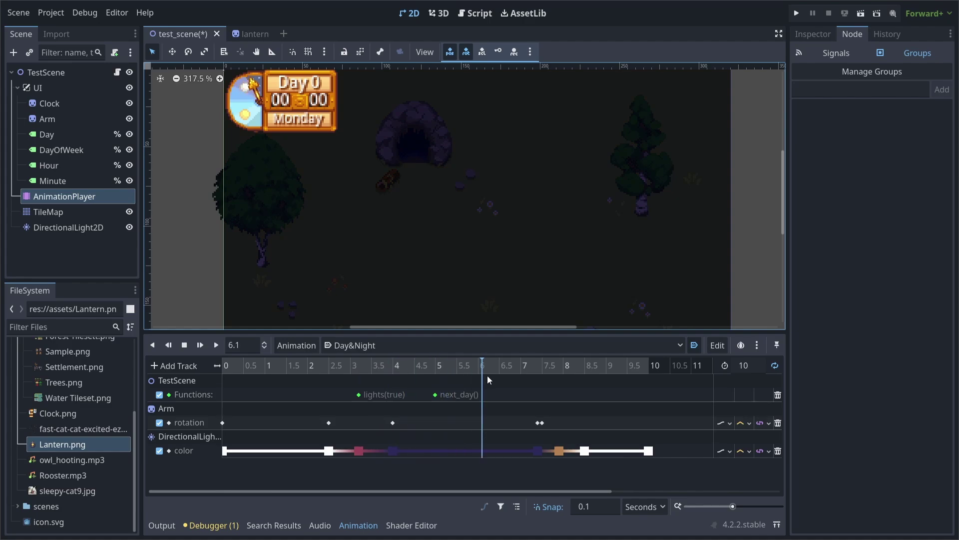
{"action": "left_click", "coordinate": [559, 451]}
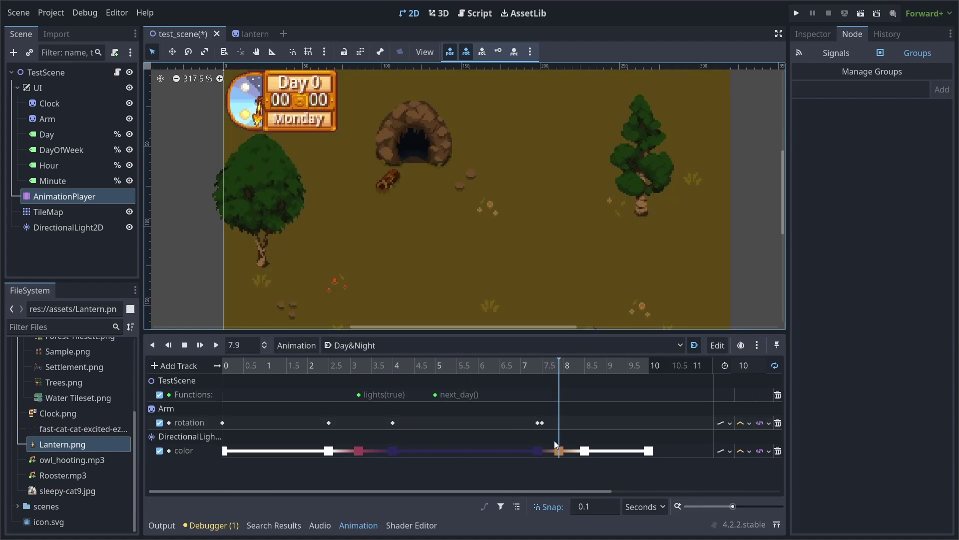
{"action": "right_click", "coordinate": [559, 395]}
{"action": "left_click", "coordinate": [582, 406]}
{"action": "left_click", "coordinate": [280, 233]}
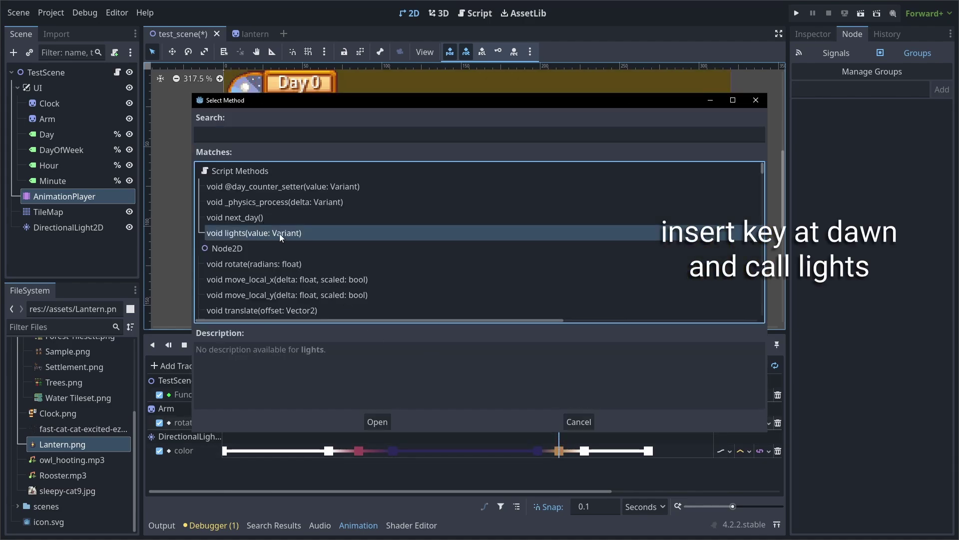
{"action": "left_click", "coordinate": [376, 421]}
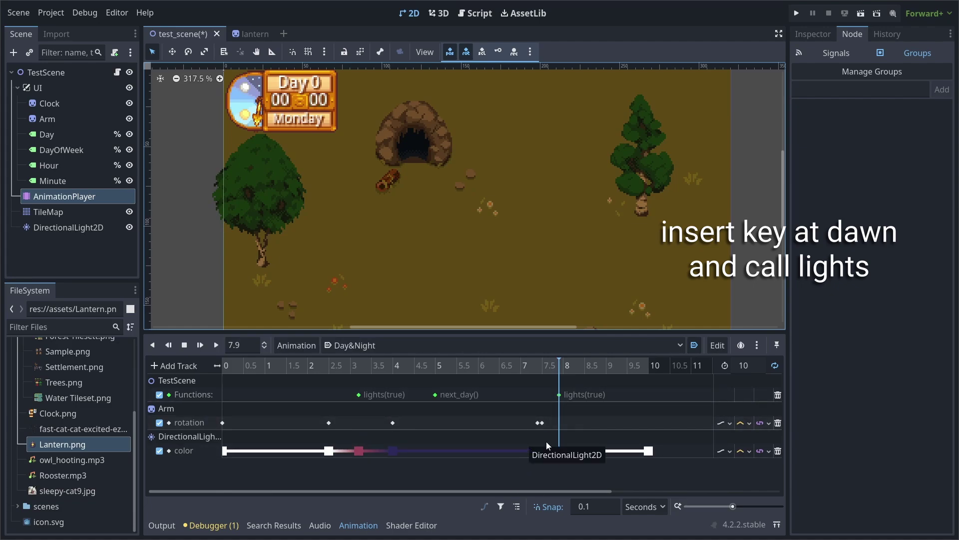
Change the 7.9 s key's argument to lights(false), save, and start instancing under TestScene
{"action": "left_click", "coordinate": [562, 395]}
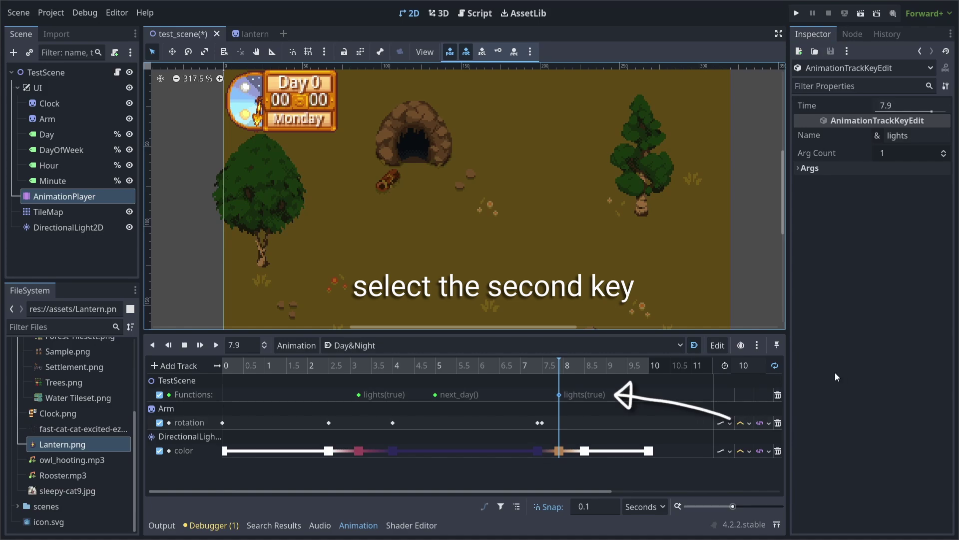
{"action": "left_click", "coordinate": [799, 169]}
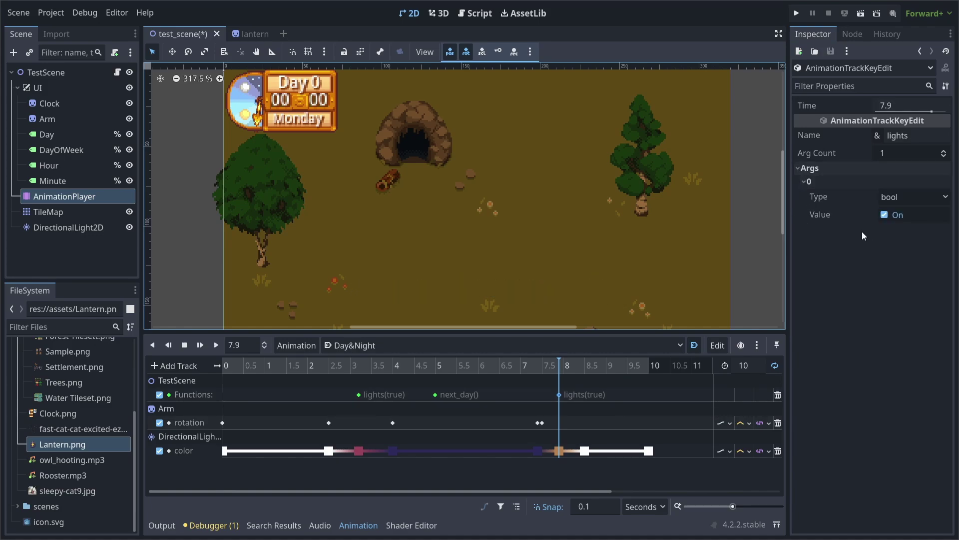
{"action": "left_click", "coordinate": [885, 214]}
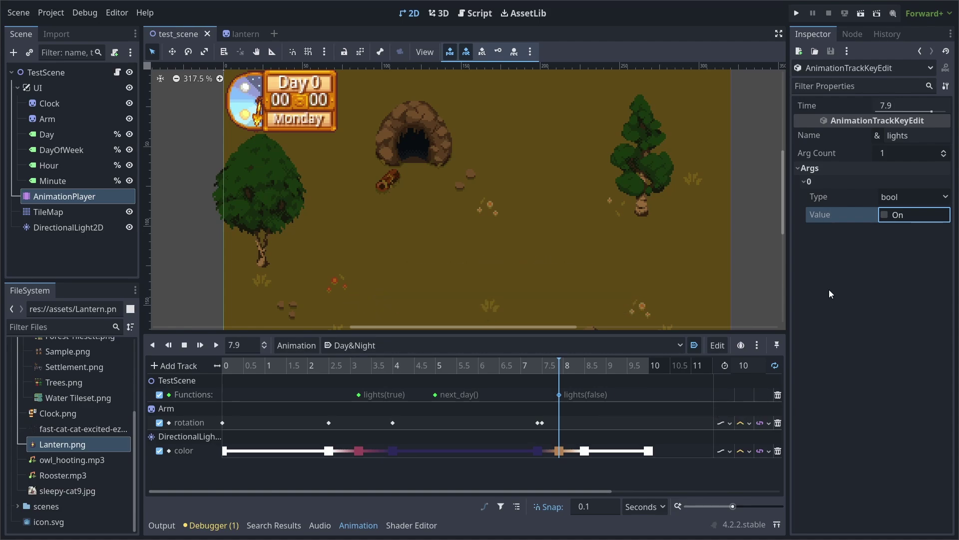
{"action": "key", "text": "ctrl+s"}
{"action": "left_click", "coordinate": [38, 75]}
{"action": "left_click", "coordinate": [29, 52]}
Instance a Lantern into the lower meadow, duplicate it as Lantern2, save, and test-run the scene
{"action": "key", "text": "Return"}
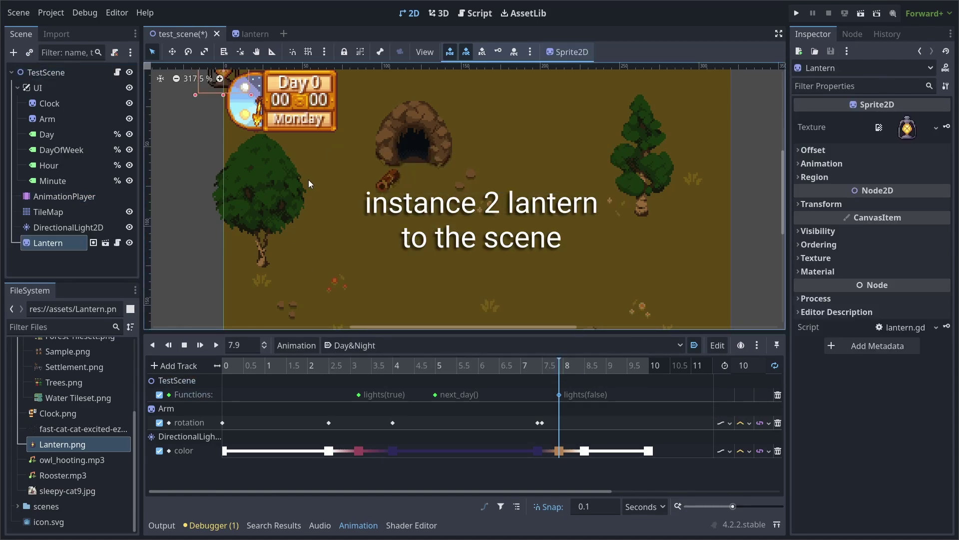
{"action": "scroll", "coordinate": [308, 179], "scroll_direction": "down", "scroll_amount": 2}
{"action": "key", "text": "w"}
{"action": "mouse_move", "coordinate": [272, 109]}
{"action": "left_mouse_down"}
{"action": "mouse_move", "coordinate": [382, 270]}
{"action": "mouse_move", "coordinate": [508, 265]}
{"action": "left_mouse_up"}
{"action": "key", "text": "ctrl+d"}
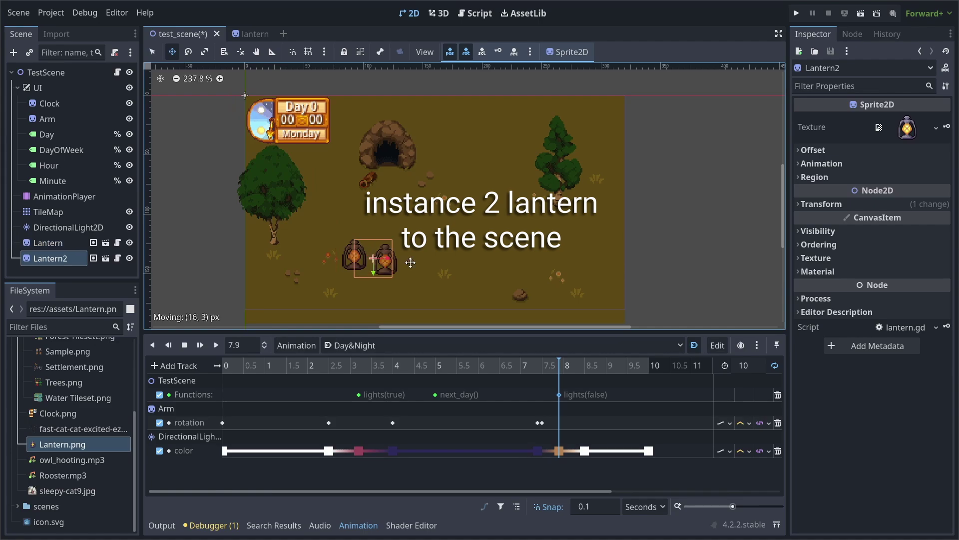
{"action": "key", "text": "ctrl+s"}
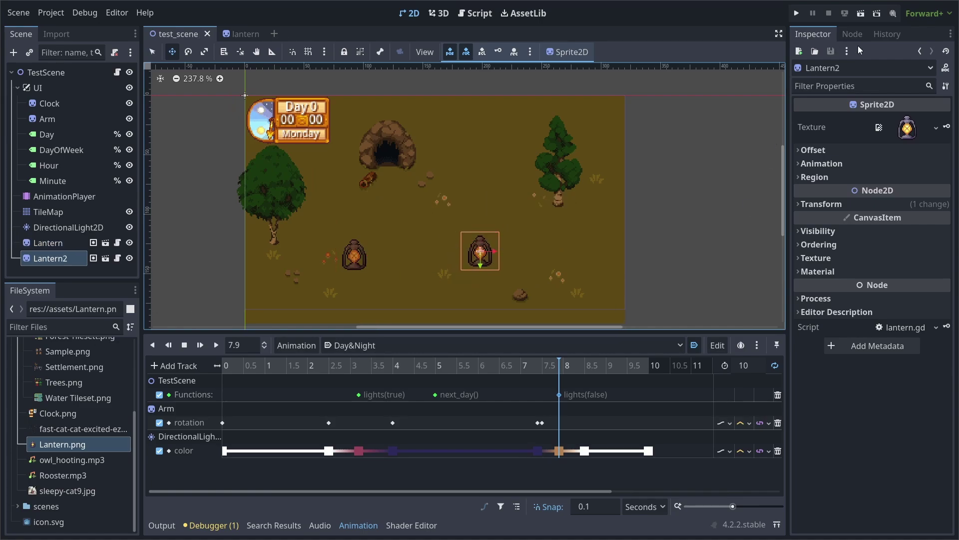
{"action": "left_click", "coordinate": [860, 13]}
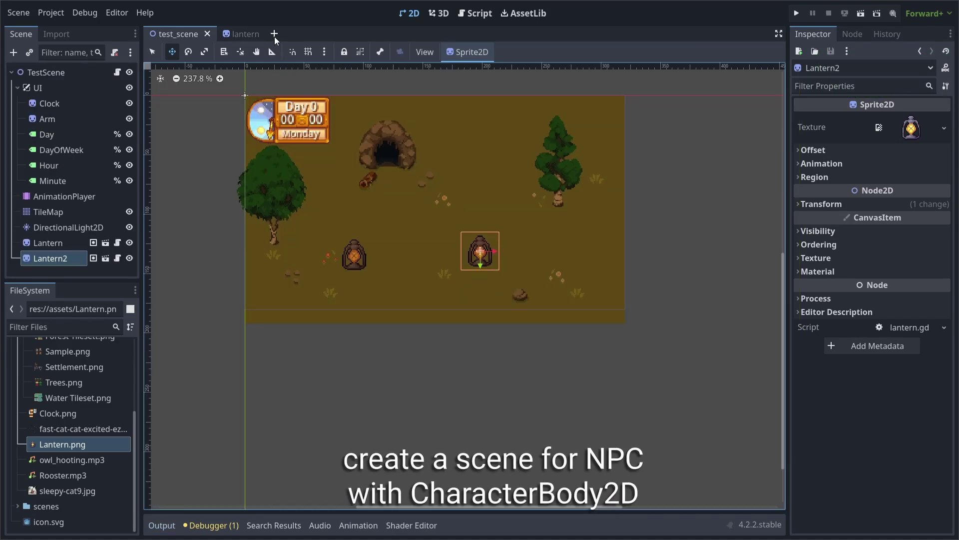
Create a new scene with a CharacterBody2D root named CatNPC, saved as cat_npc.tscn
{"action": "left_click", "coordinate": [273, 33]}
{"action": "left_click", "coordinate": [82, 145]}
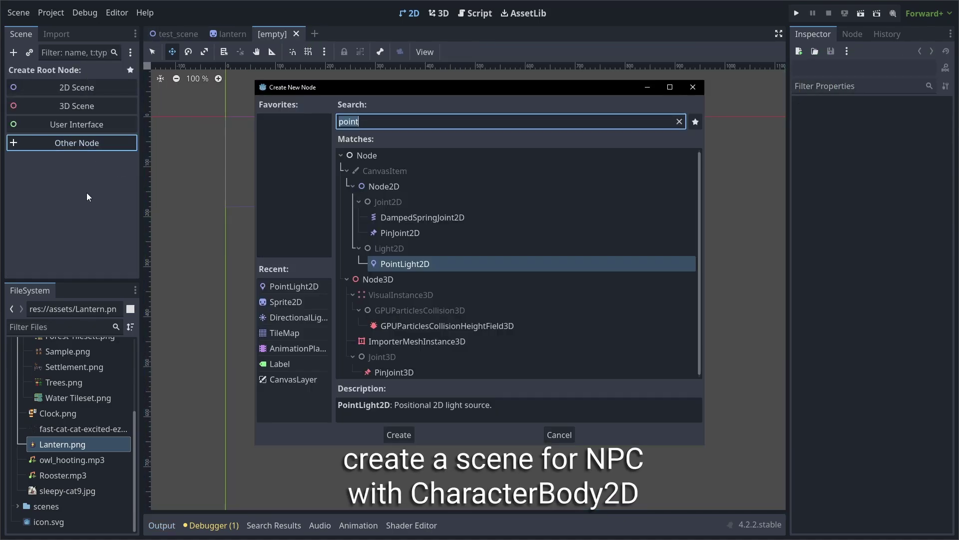
{"action": "type", "text": "charac"}
{"action": "key", "text": "Return"}
{"action": "double_click", "coordinate": [59, 71]}
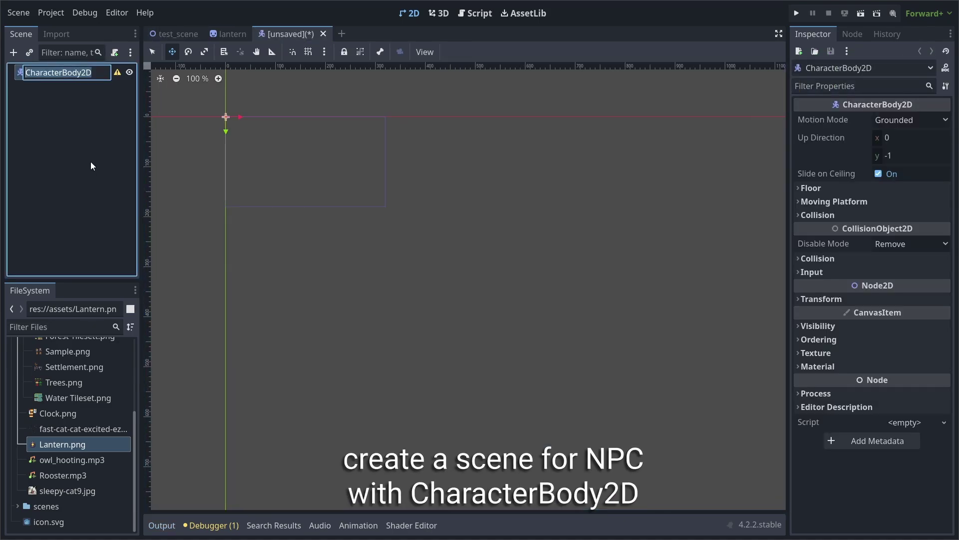
{"action": "type", "text": "CatNPC"}
{"action": "key", "text": "Return"}
{"action": "key", "text": "ctrl+s"}
{"action": "key", "text": "Return"}
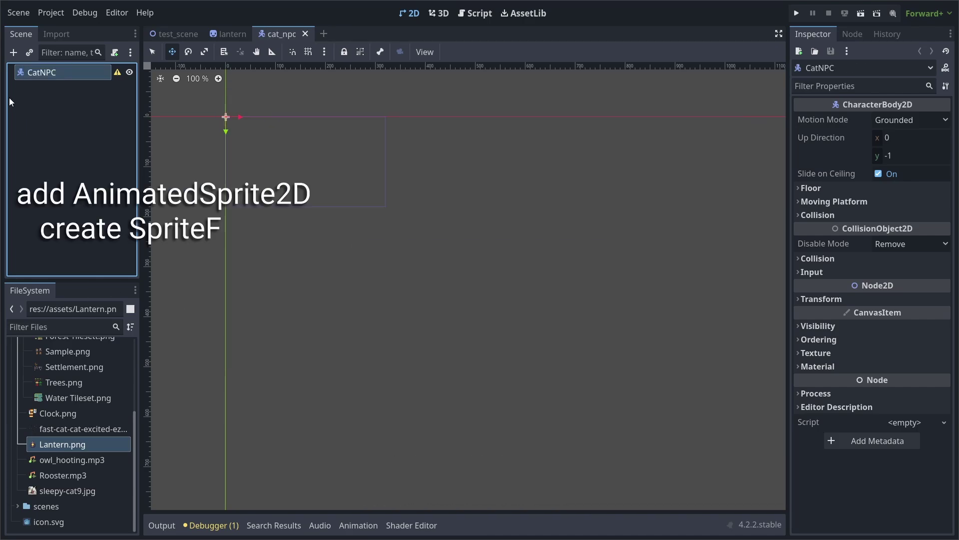
Add an AnimatedSprite2D child to CatNPC
{"action": "left_click", "coordinate": [13, 52]}
{"action": "type", "text": "animate"}
{"action": "key", "text": "Return"}
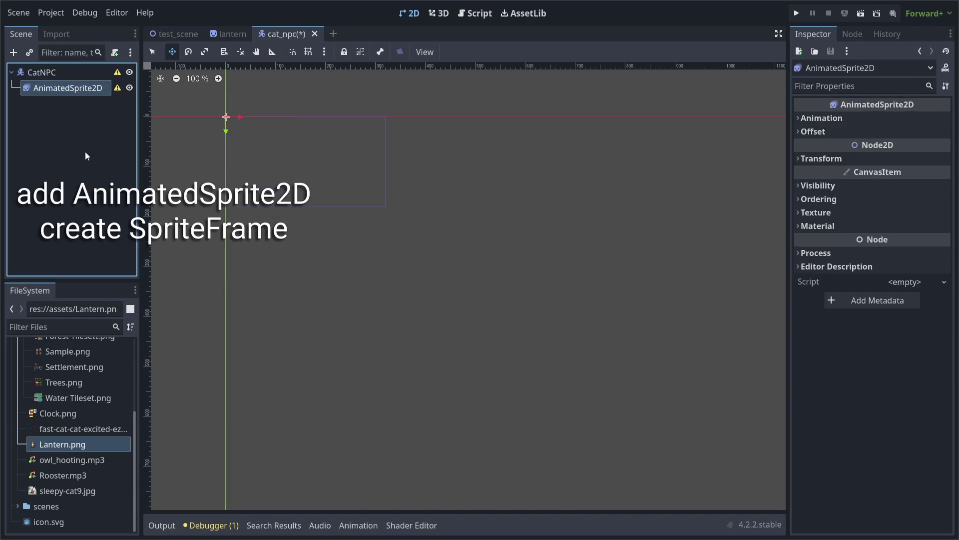
Give the sprite a new SpriteFrames resource and rename its default animation to wake_up
{"action": "left_click", "coordinate": [839, 119]}
{"action": "left_click", "coordinate": [906, 133]}
{"action": "left_click", "coordinate": [912, 150]}
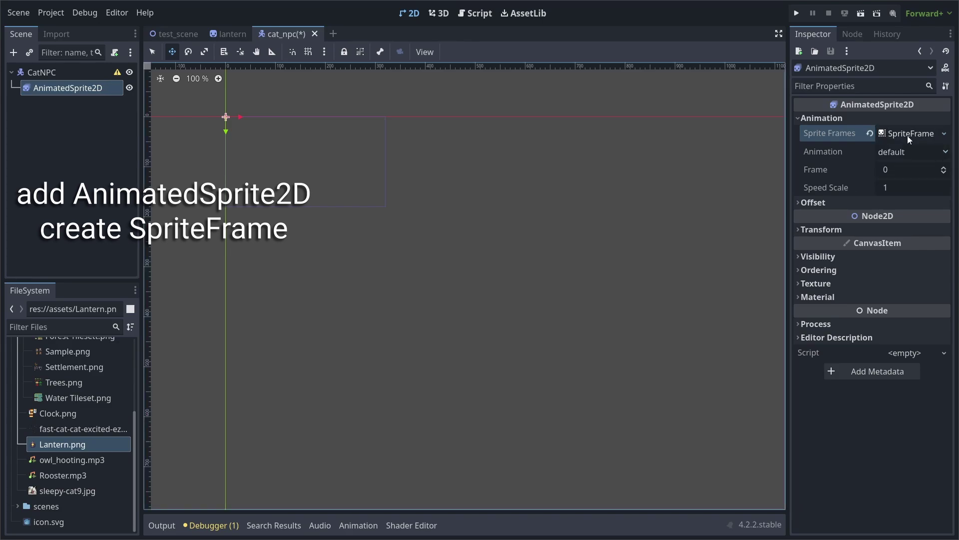
{"action": "left_click", "coordinate": [907, 134]}
{"action": "key", "text": "f"}
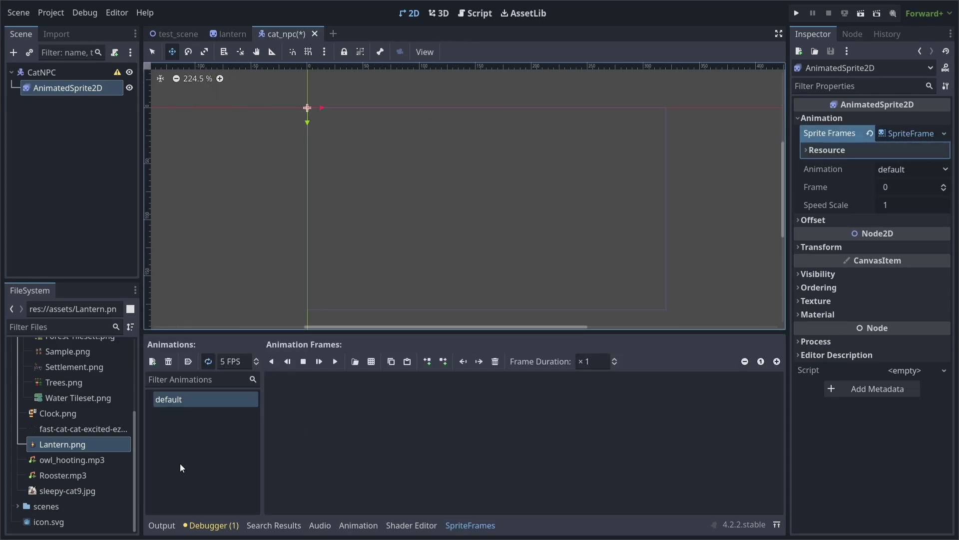
{"action": "double_click", "coordinate": [170, 399]}
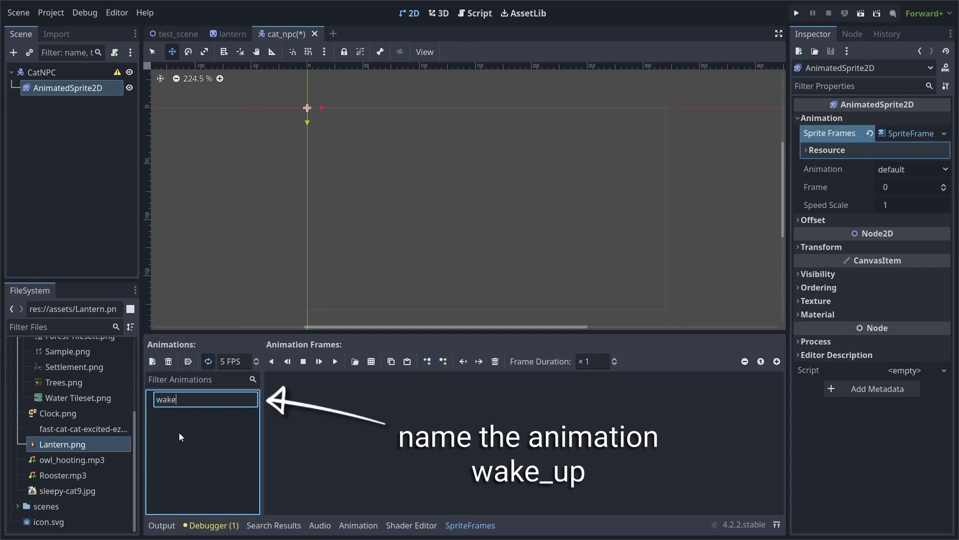
{"action": "type", "text": "wake_up"}
{"action": "key", "text": "Return"}
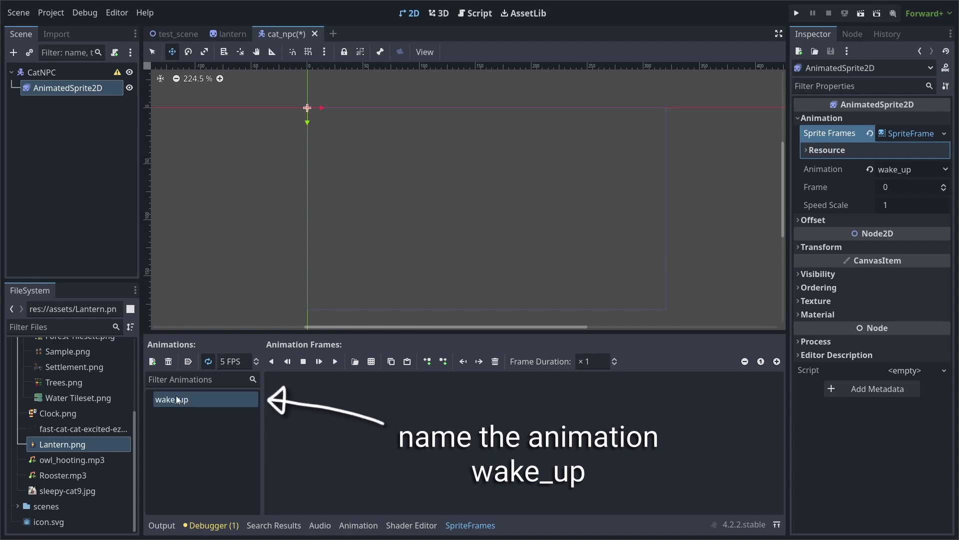
Add all 120 frames from the excited cat sprite sheet (5 columns × 24 rows) to wake_up
{"action": "left_click", "coordinate": [372, 362]}
{"action": "double_click", "coordinate": [436, 150]}
{"action": "scroll", "coordinate": [429, 270], "scroll_direction": "down", "scroll_amount": 5, "text": "ctrl"}
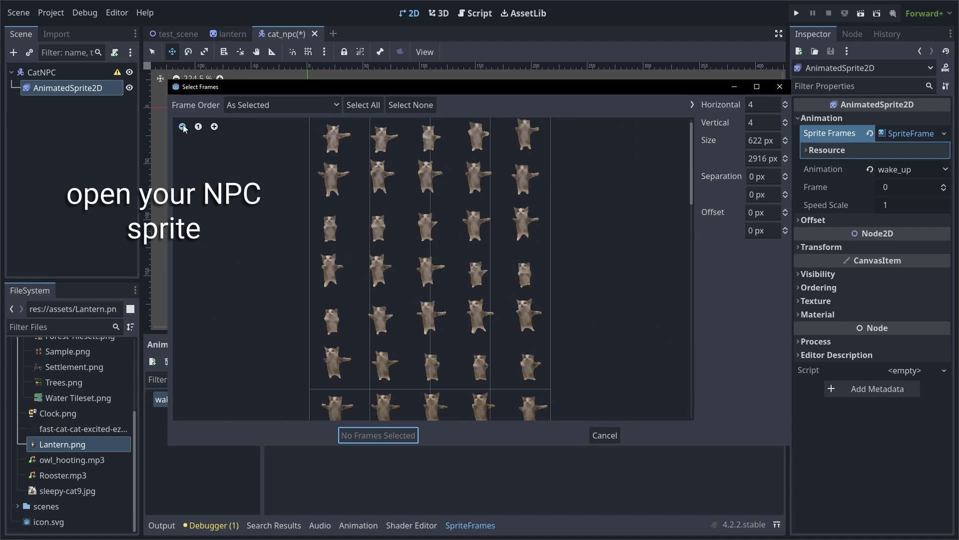
{"action": "double_click", "coordinate": [762, 104]}
{"action": "type", "text": "5"}
{"action": "key", "text": "Tab"}
{"action": "type", "text": "24"}
{"action": "key", "text": "Return"}
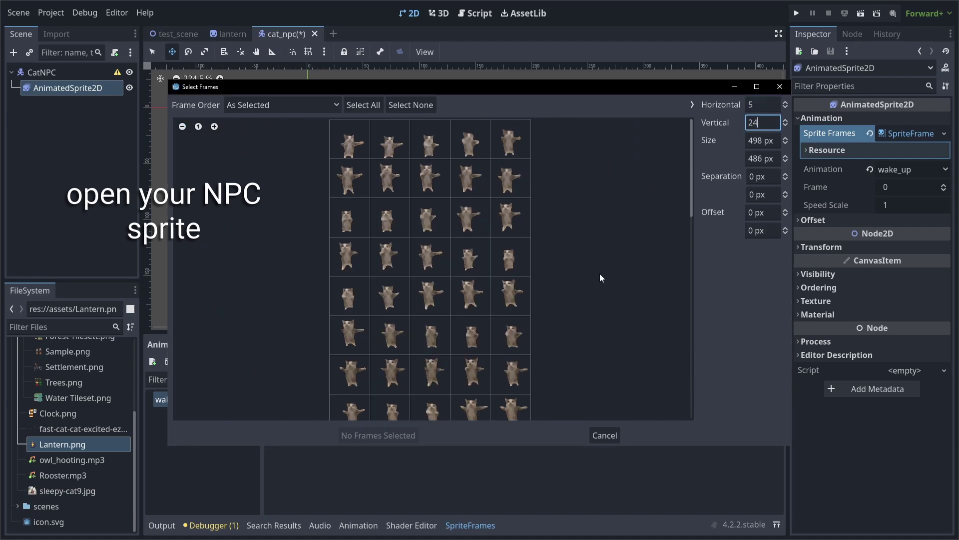
{"action": "left_click", "coordinate": [363, 105]}
{"action": "left_click", "coordinate": [355, 436]}
Scale the cat sprite to about 0.7, save, set wake_up to 30 FPS, and preview it
{"action": "key", "text": "s"}
{"action": "mouse_move", "coordinate": [410, 280]}
{"action": "left_mouse_down"}
{"action": "mouse_move", "coordinate": [327, 142]}
{"action": "mouse_move", "coordinate": [333, 149]}
{"action": "left_mouse_up"}
{"action": "key", "text": "ctrl+s"}
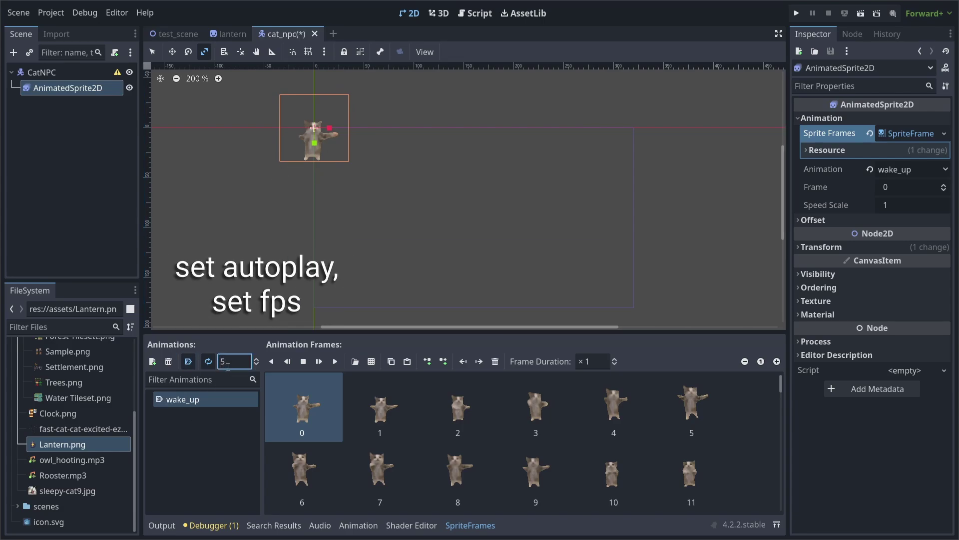
{"action": "key", "text": "BackSpace"}
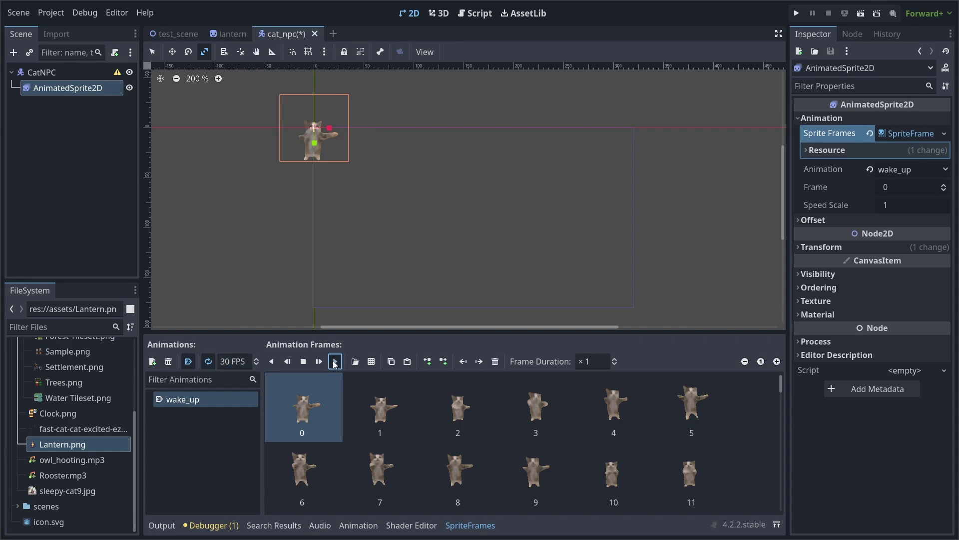
{"action": "left_click", "coordinate": [335, 364]}
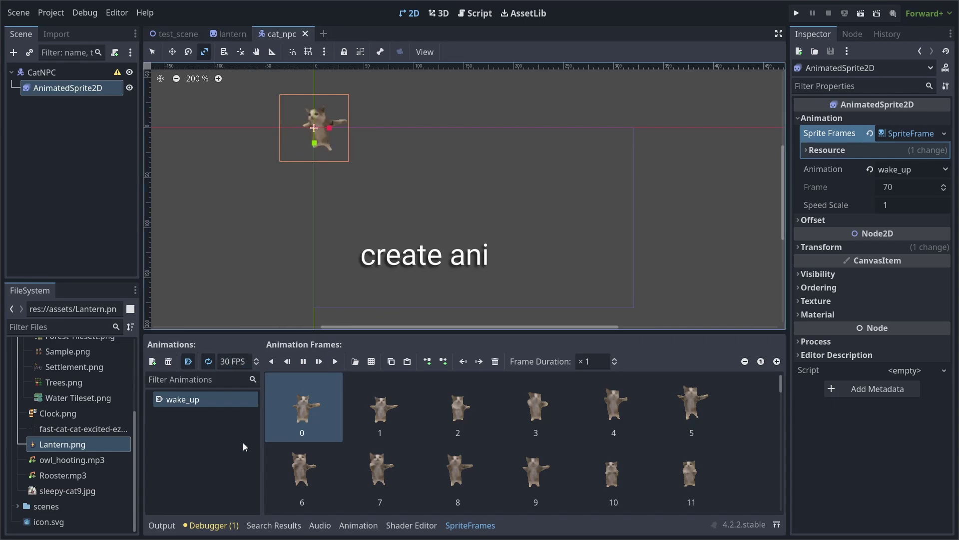
Add a 'sleep' animation with the single frame from sleepy-cat9.jpg
{"action": "left_click", "coordinate": [153, 361]}
{"action": "type", "text": "sleep"}
{"action": "key", "text": "Return"}
{"action": "left_click", "coordinate": [355, 361]}
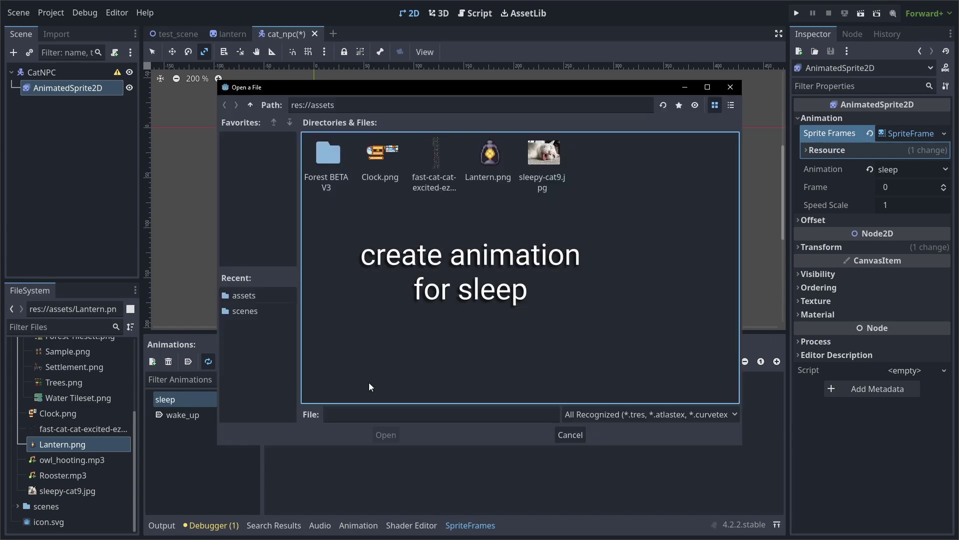
{"action": "left_click", "coordinate": [544, 158]}
{"action": "left_click", "coordinate": [385, 434]}
{"action": "left_click", "coordinate": [762, 122]}
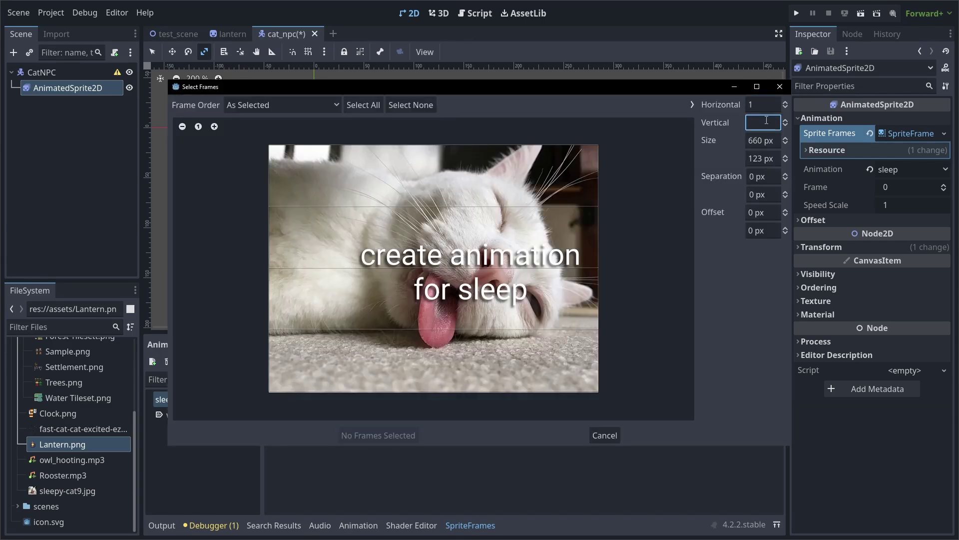
{"action": "type", "text": "1"}
{"action": "left_click", "coordinate": [413, 238]}
{"action": "key", "text": "Return"}
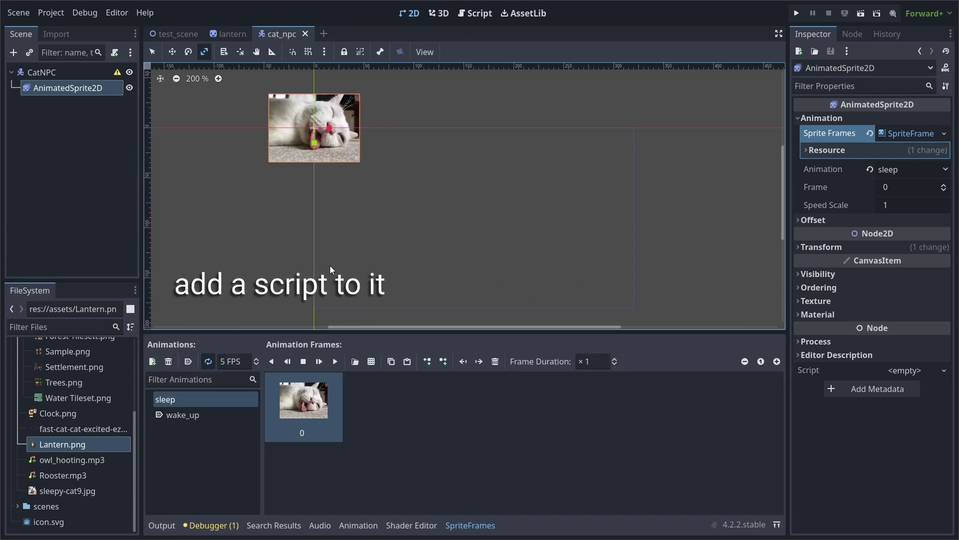
Attach a cat_npc.gd script to CatNPC with wake_up() and sleep() functions
{"action": "left_click", "coordinate": [64, 70]}
{"action": "left_click", "coordinate": [115, 52]}
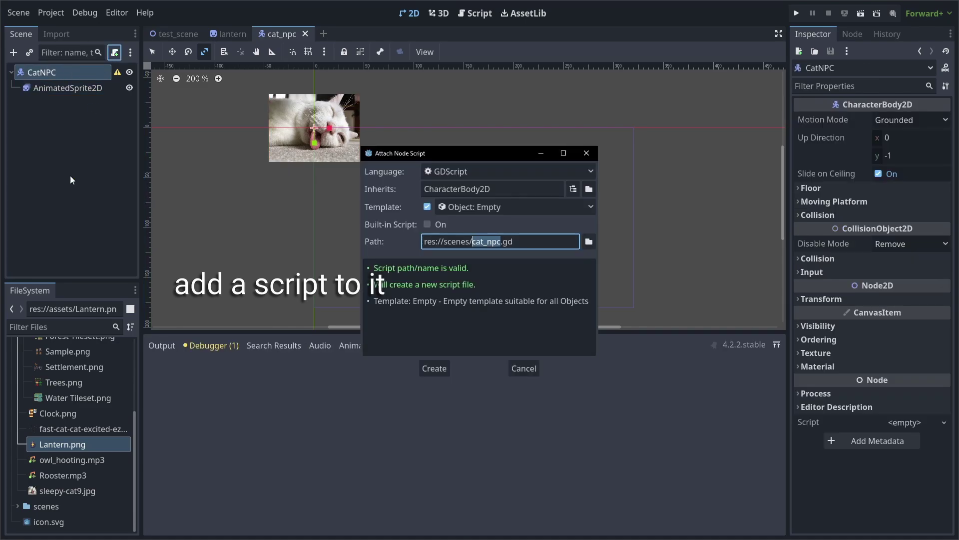
{"action": "left_click", "coordinate": [433, 369]}
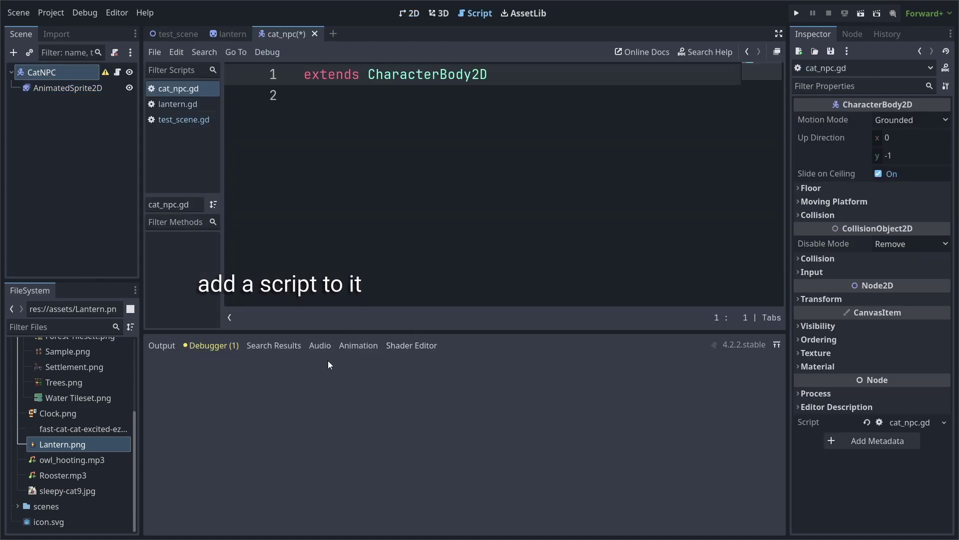
{"action": "key", "text": "Down"}
{"action": "key", "text": "Return"}
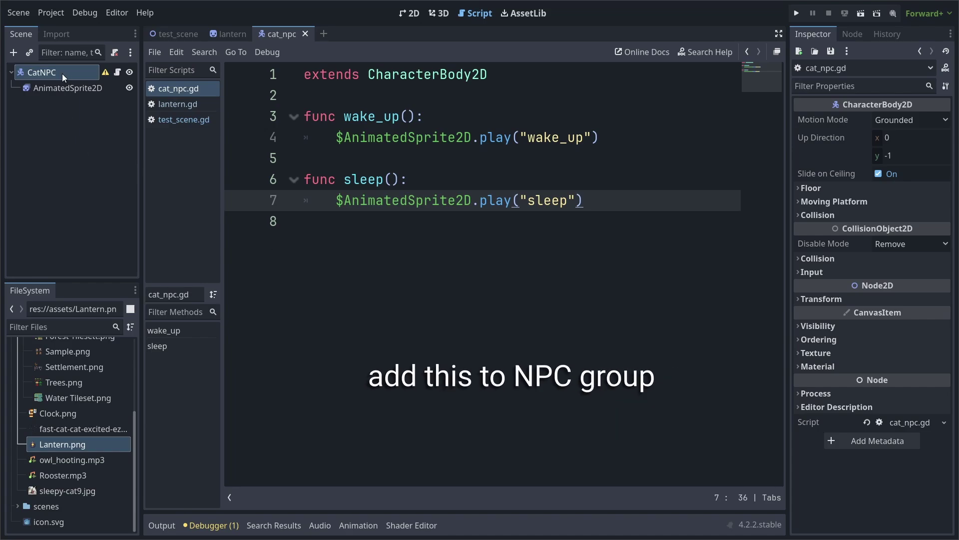
Add CatNPC to the 'NPC' group and save the scene
{"action": "left_click", "coordinate": [852, 34]}
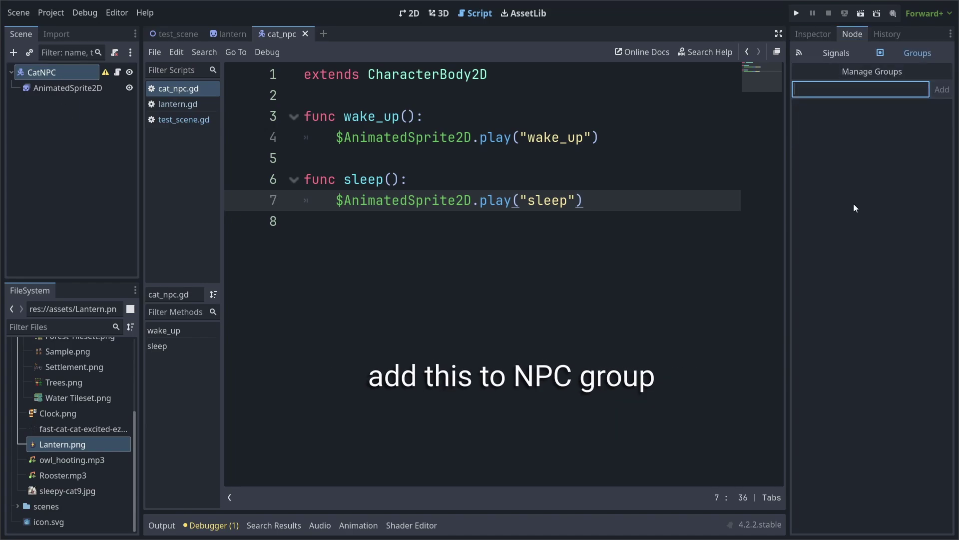
{"action": "type", "text": "NPC"}
{"action": "key", "text": "Return"}
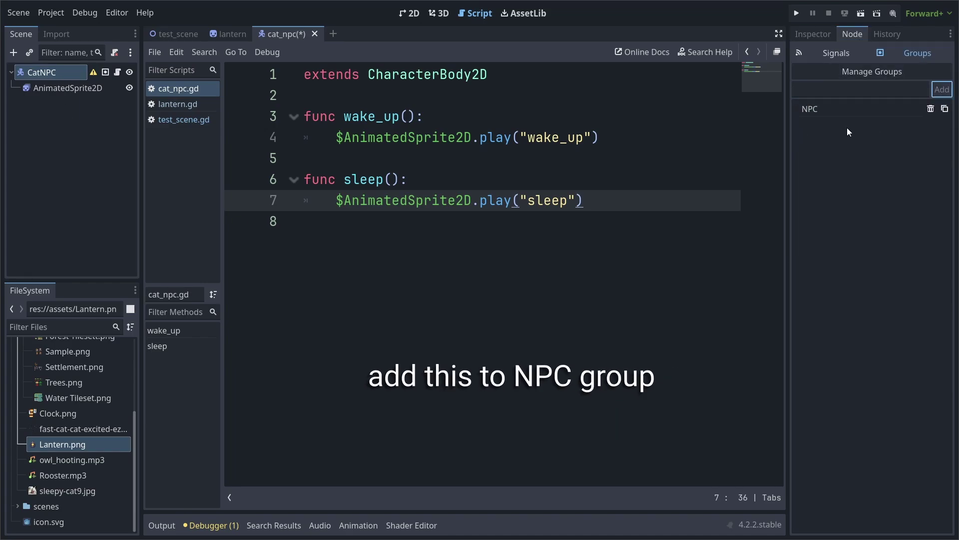
{"action": "key", "text": "ctrl+s"}
In test_scene.gd's lights(), add an if/else that calls wake_up or sleep on the NPC group
{"action": "left_click", "coordinate": [174, 33]}
{"action": "left_click", "coordinate": [779, 34]}
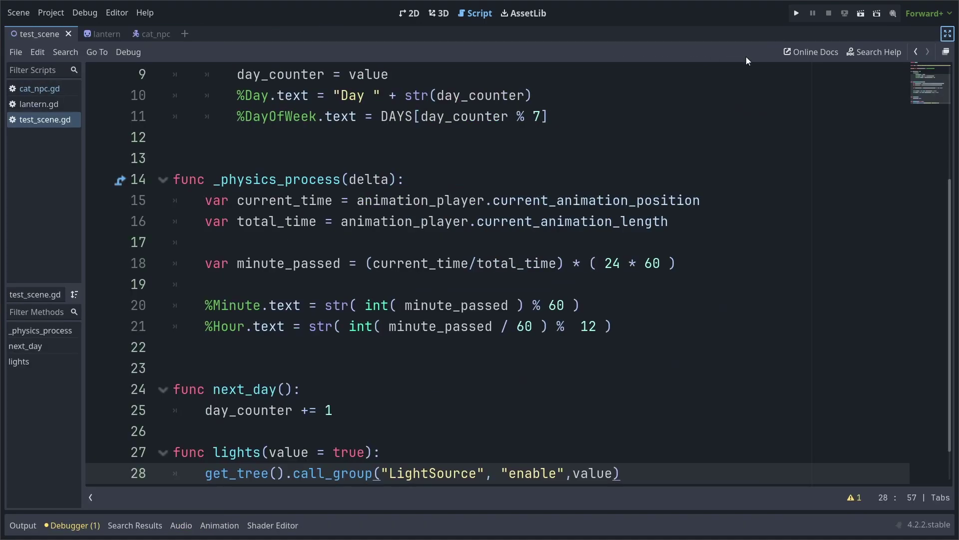
{"action": "key", "text": "Return"}
{"action": "key", "text": "Return"}
{"action": "key", "text": "Return"}
{"action": "type", "text": "get_tree().call_group(\"NPC\",\"sleep\")"}
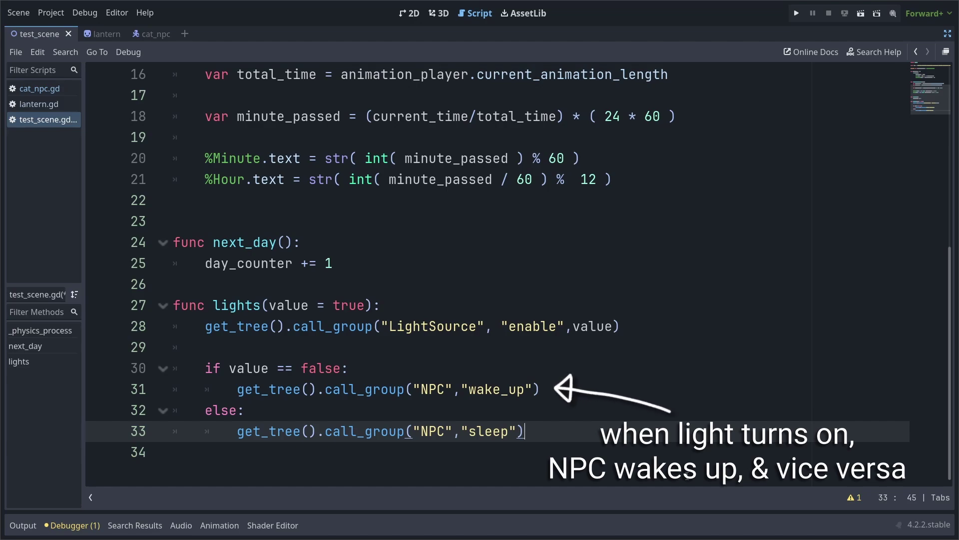
{"action": "left_click", "coordinate": [947, 34]}
{"action": "left_click", "coordinate": [64, 196]}
{"action": "left_click", "coordinate": [409, 13]}
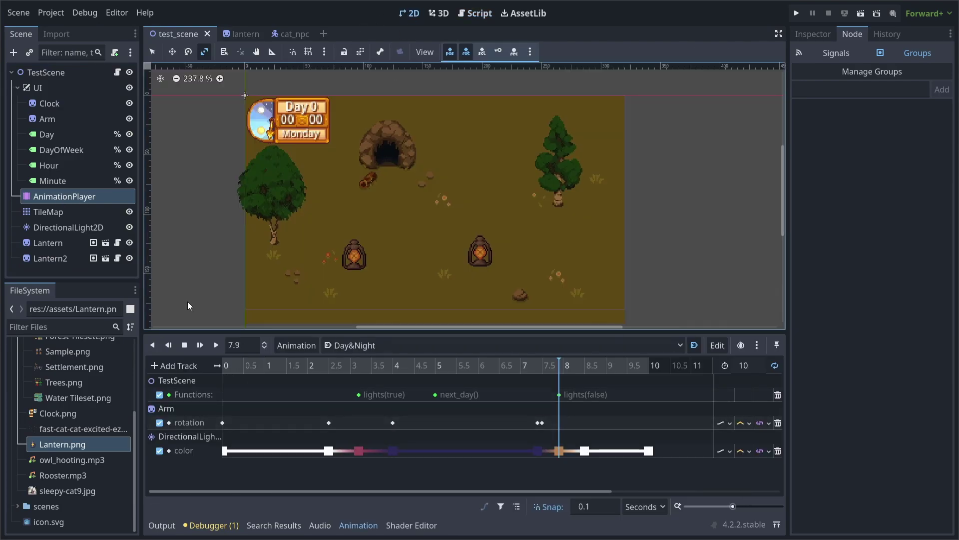
Instance cat_npc.tscn under TestScene, move the cat to the centre, and save
{"action": "left_click", "coordinate": [46, 74]}
{"action": "left_click", "coordinate": [30, 52]}
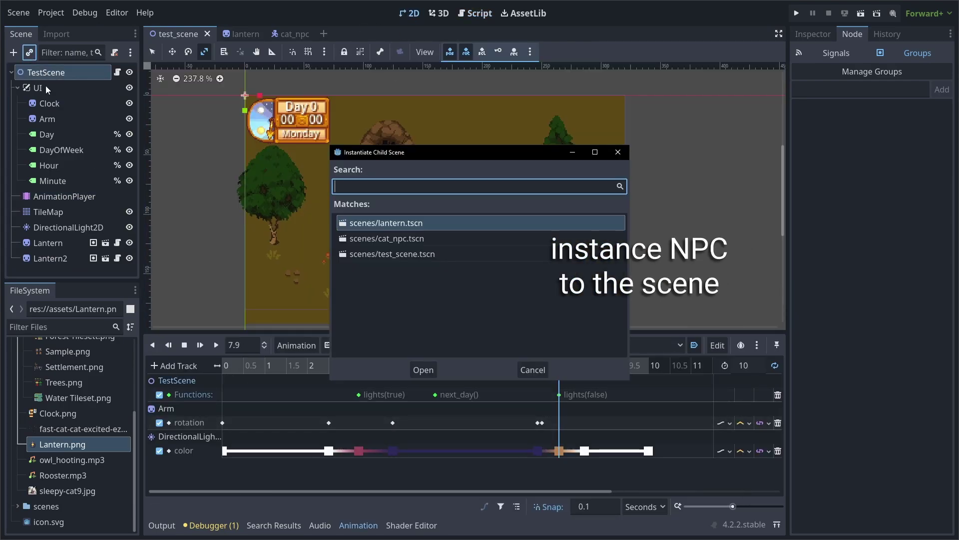
{"action": "key", "text": "w"}
{"action": "left_click_drag", "start_coordinate": [243, 96], "coordinate": [431, 225]}
{"action": "key", "text": "ctrl+s"}
Reposition Lantern and Lantern2, test-run the scene with F6, then return to test_scene.gd
{"action": "left_click", "coordinate": [354, 254]}
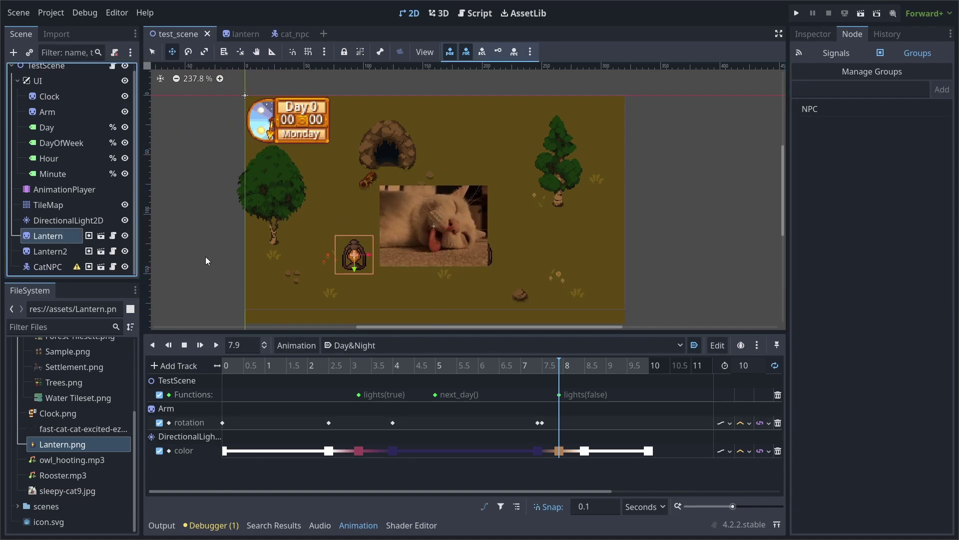
{"action": "left_click_drag", "start_coordinate": [206, 261], "coordinate": [184, 267]}
{"action": "left_click", "coordinate": [50, 251]}
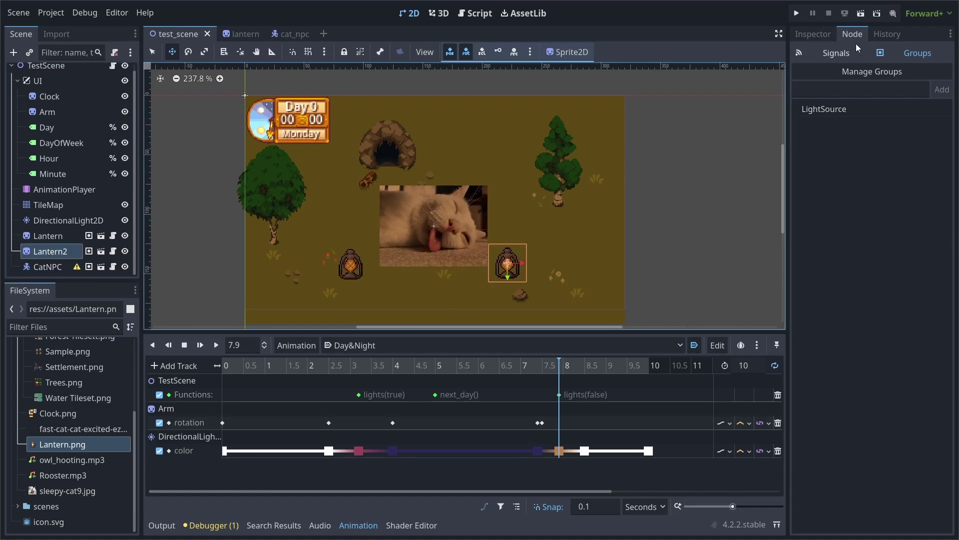
{"action": "key", "text": "F6"}
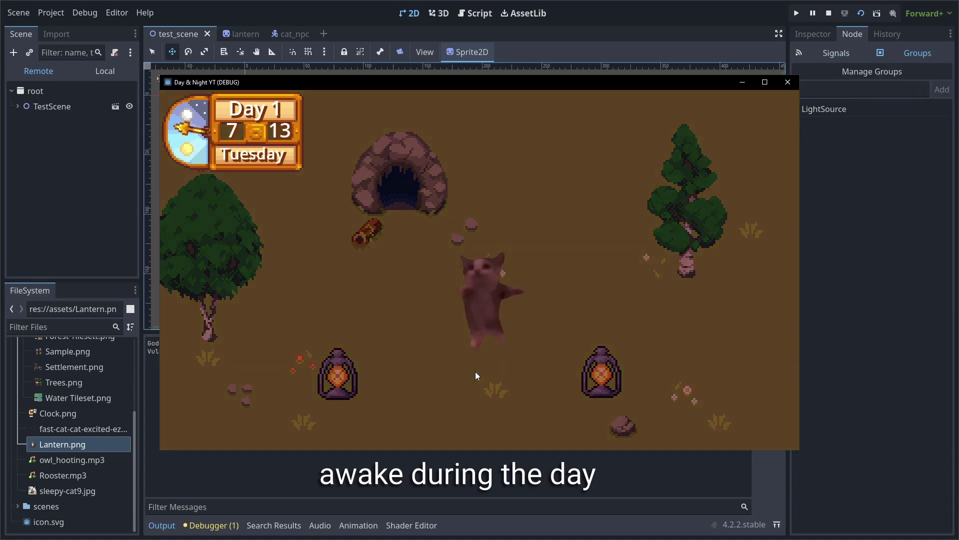
{"action": "key", "text": "F8"}
{"action": "left_click", "coordinate": [113, 65]}
Add const PATH 'user://scene.cfg' plus ConfigFile-based save_data() and load_data() for day_counter and animation position
{"action": "scroll", "coordinate": [514, 153], "scroll_direction": "up", "scroll_amount": 5}
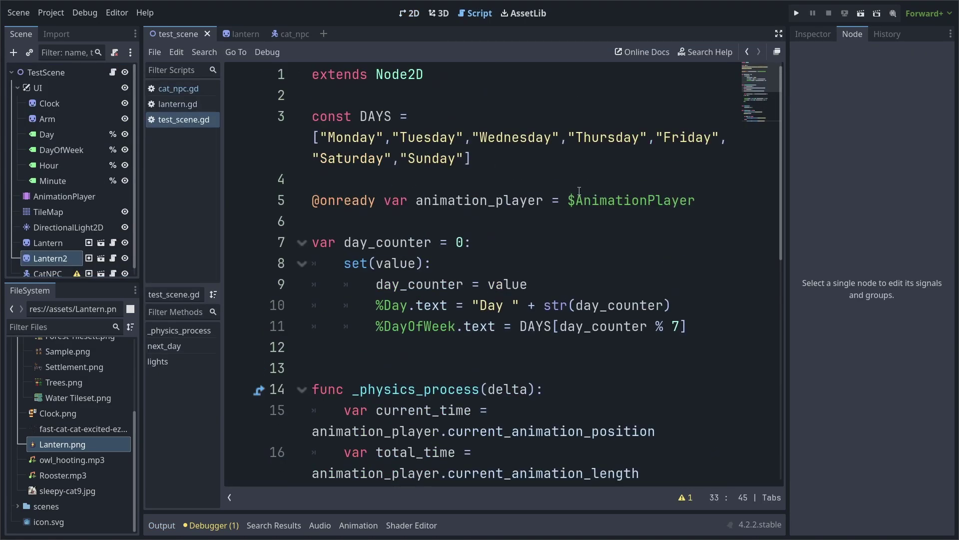
{"action": "key", "text": "ctrl+shift+F11"}
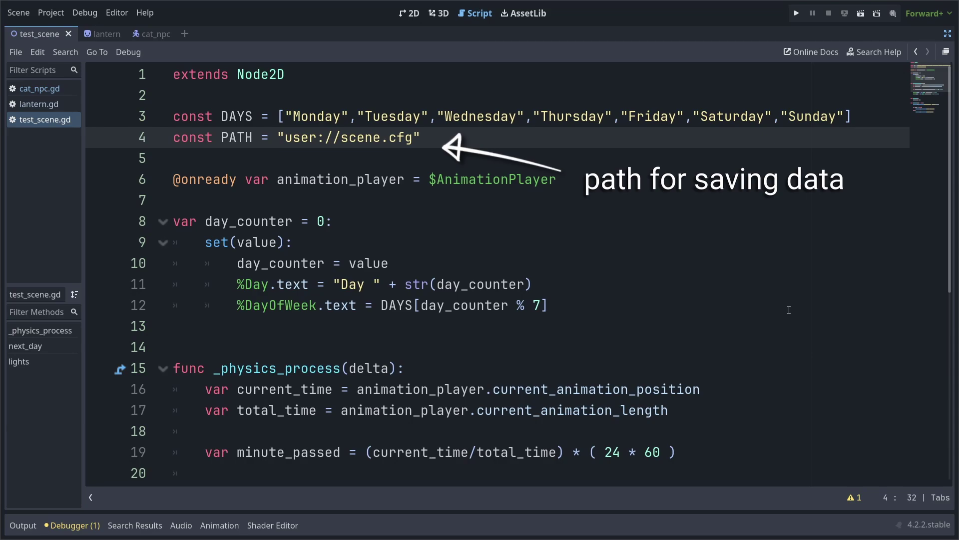
{"action": "scroll", "coordinate": [650, 265], "scroll_direction": "down", "scroll_amount": 5}
{"action": "left_click", "coordinate": [532, 418]}
{"action": "key", "text": "Return"}
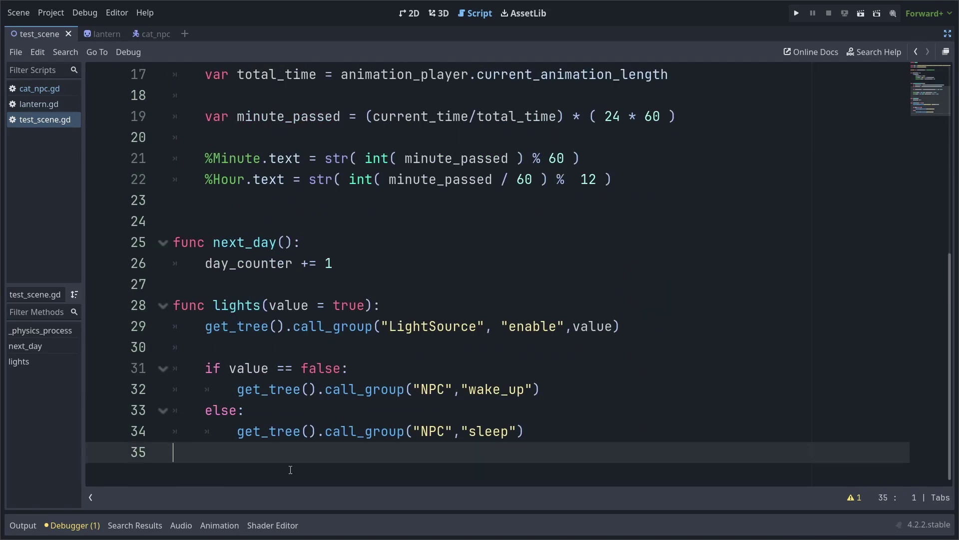
{"action": "key", "text": "Return"}
{"action": "key", "text": "Return"}
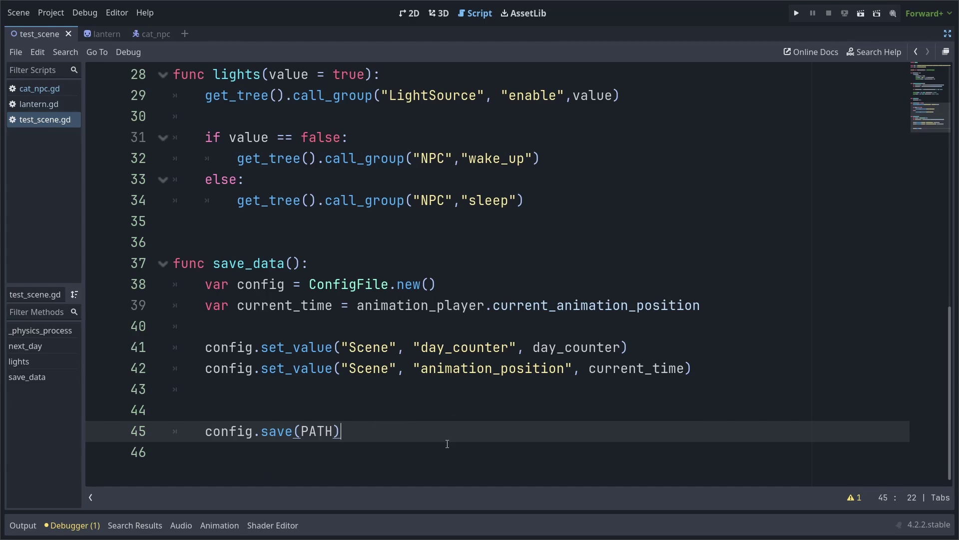
{"action": "key", "text": "Return"}
{"action": "key", "text": "Return"}
{"action": "key", "text": "Return"}
{"action": "type", "text": "animation_player.advance(time)"}
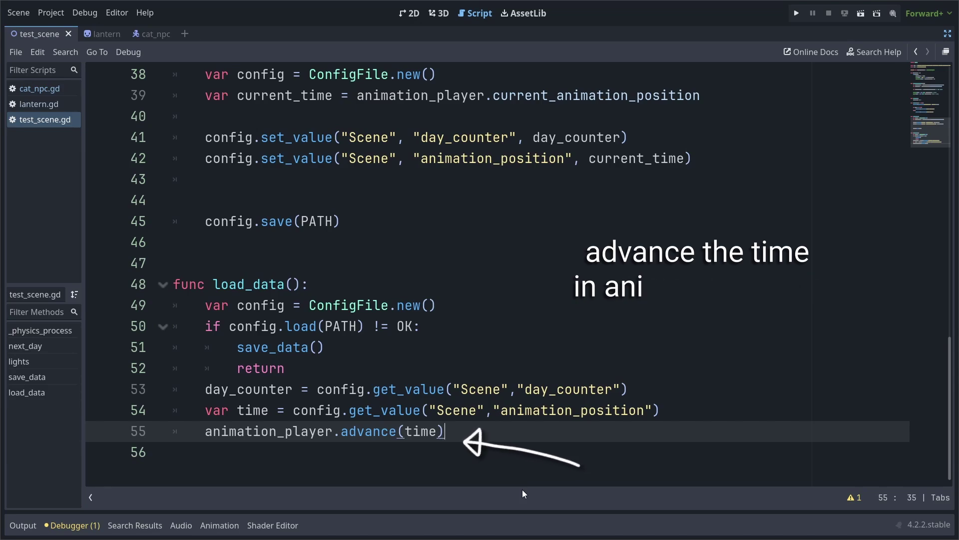
{"action": "key", "text": "ctrl+shift+F11"}
Add a Button labelled 'Save' under UI, place it right of the cat, and save the scene
{"action": "left_click", "coordinate": [410, 13]}
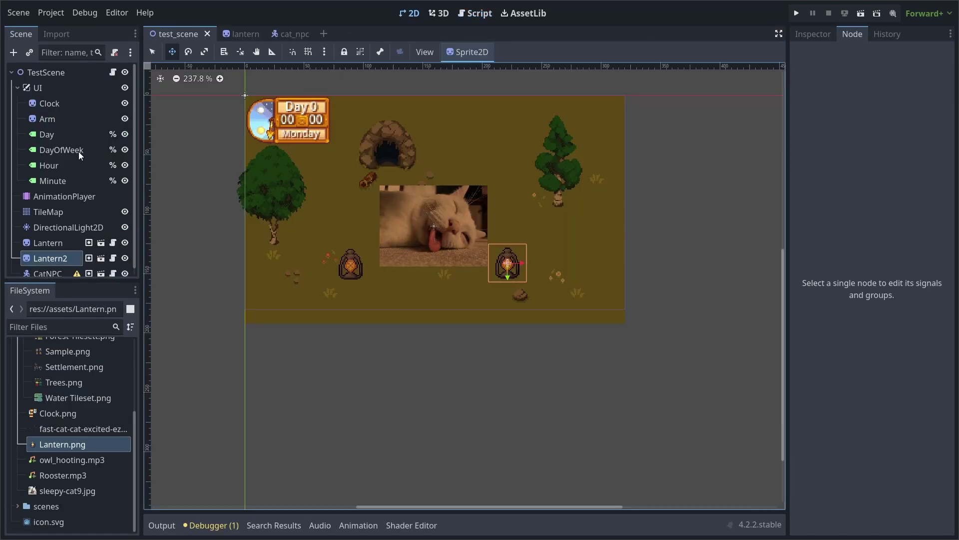
{"action": "left_click", "coordinate": [38, 87]}
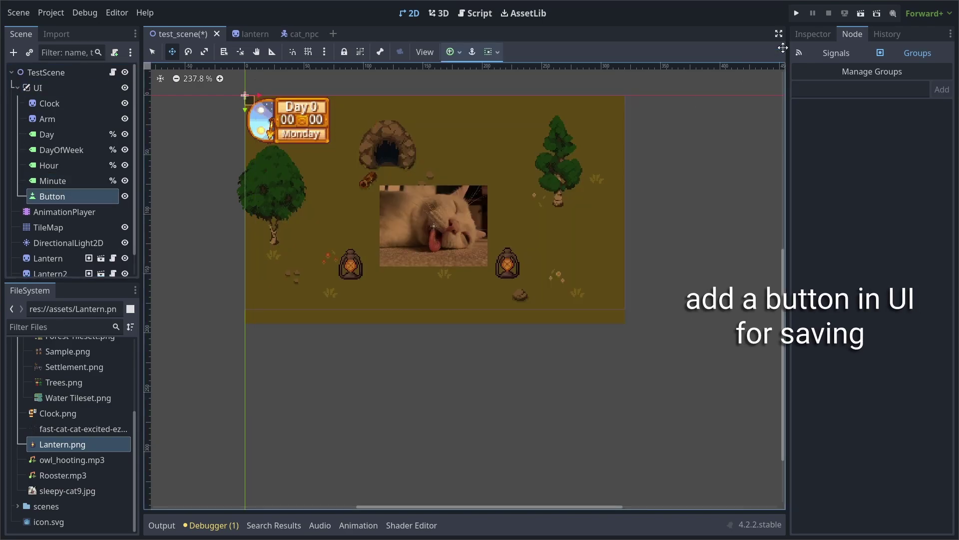
{"action": "left_click", "coordinate": [813, 34]}
{"action": "left_click", "coordinate": [862, 149]}
{"action": "type", "text": "Savew"}
{"action": "key", "text": "BackSpace"}
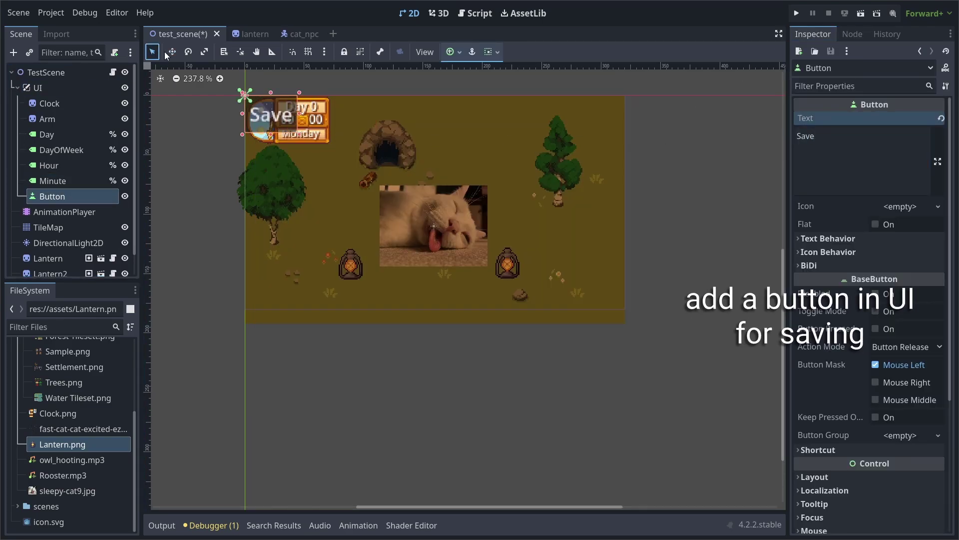
{"action": "left_click_drag", "start_coordinate": [279, 116], "coordinate": [604, 252]}
{"action": "key", "text": "ctrl+s"}
Connect the button's pressed() signal to a new _on_button_pressed() handler
{"action": "left_click", "coordinate": [853, 34]}
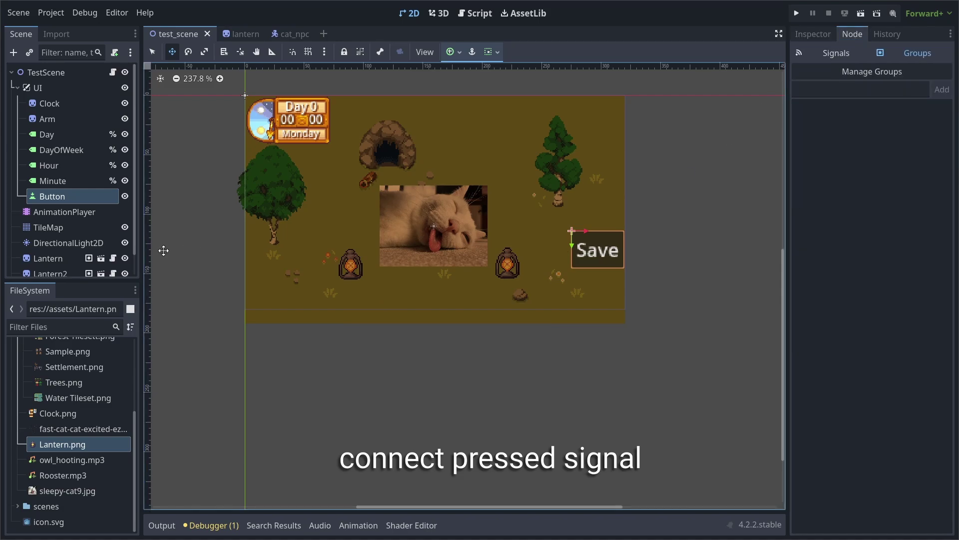
{"action": "left_click", "coordinate": [836, 53]}
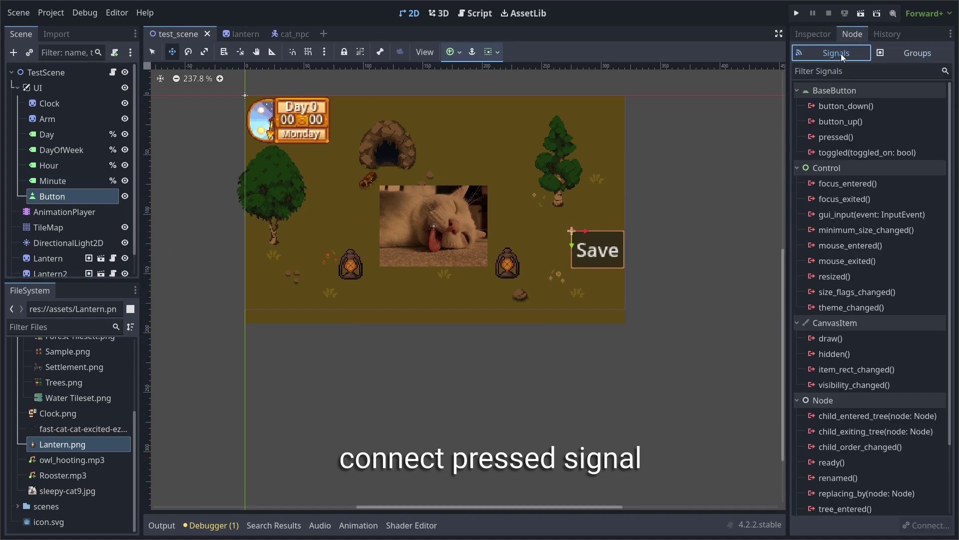
{"action": "double_click", "coordinate": [829, 137]}
{"action": "left_click", "coordinate": [441, 384]}
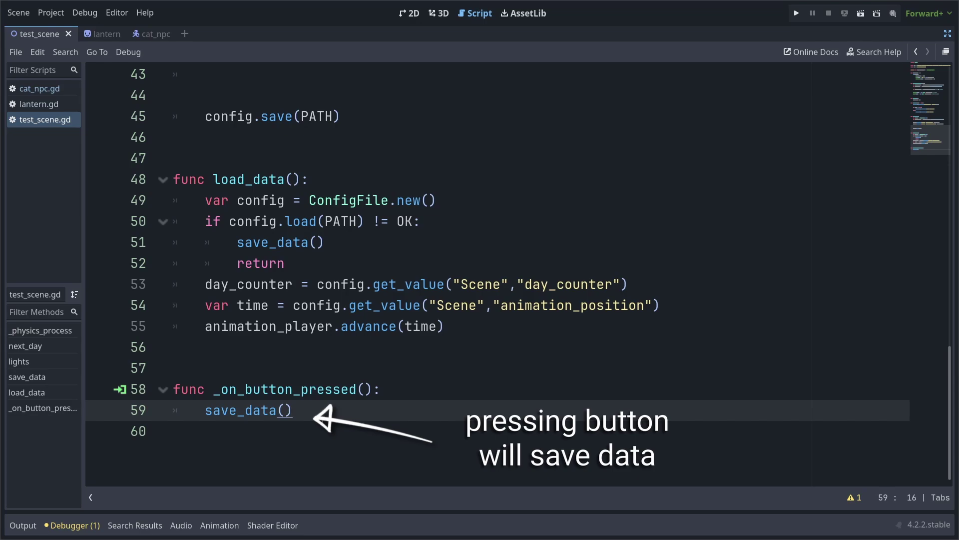
Add func _ready(): load_data() above _physics_process in test_scene.gd and run the scene with F6
{"action": "scroll", "coordinate": [423, 354], "scroll_direction": "up", "scroll_amount": 4}
{"action": "scroll", "coordinate": [422, 354], "scroll_direction": "up", "scroll_amount": 10}
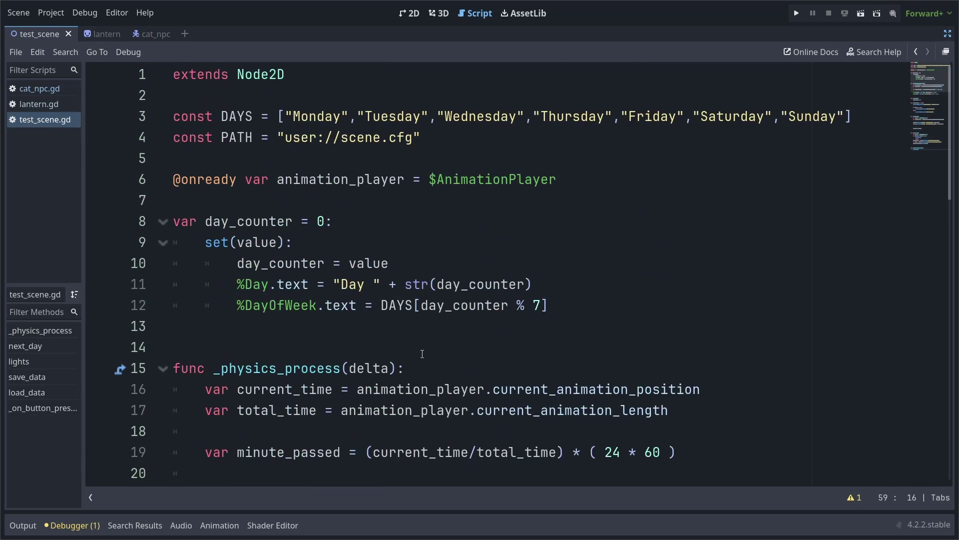
{"action": "left_click", "coordinate": [422, 354]}
{"action": "key", "text": "Return"}
{"action": "key", "text": "Return"}
{"action": "type", "text": "func _ready():"}
{"action": "key", "text": "Return"}
{"action": "type", "text": "load_data()"}
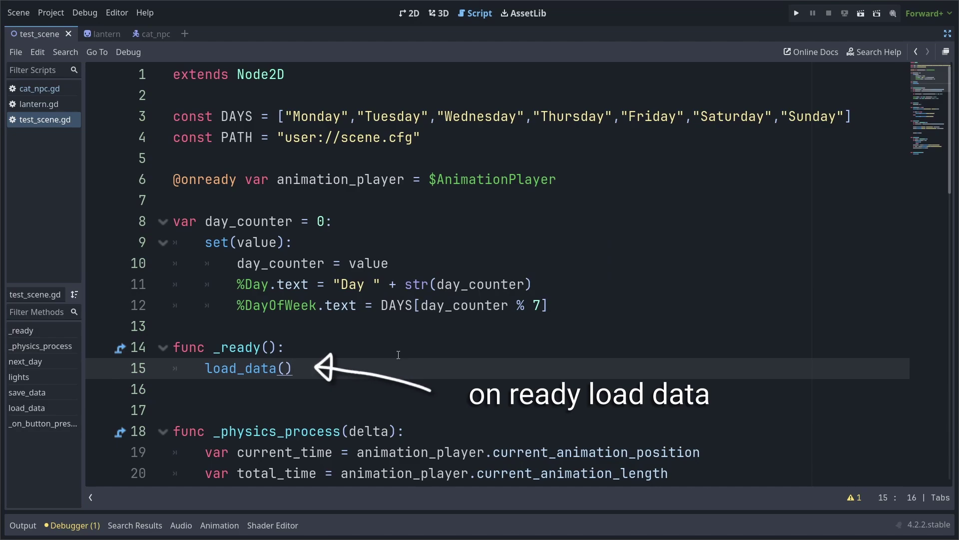
{"action": "key", "text": "F6"}
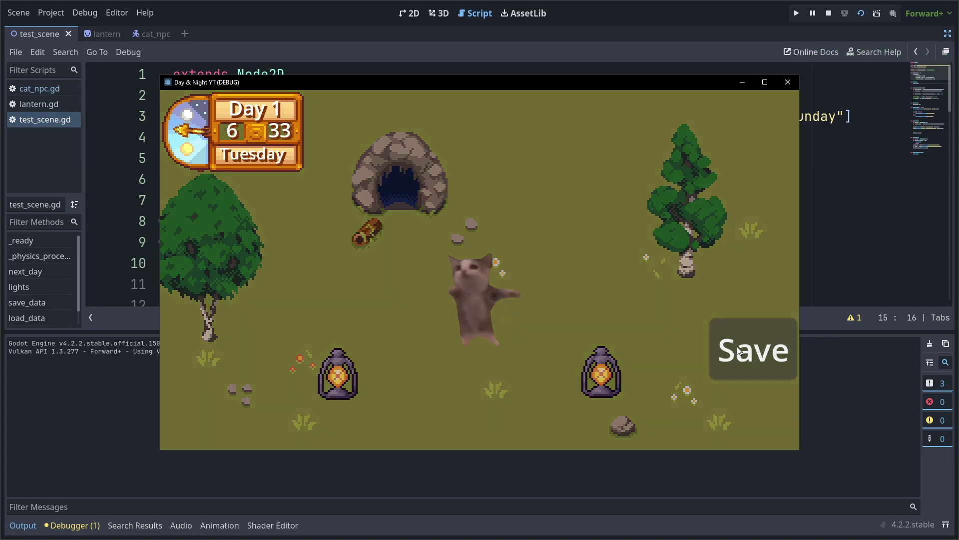
Save the game time in the running scene, close it, and relaunch to check the save
{"action": "left_click", "coordinate": [737, 346]}
{"action": "left_click", "coordinate": [787, 82]}
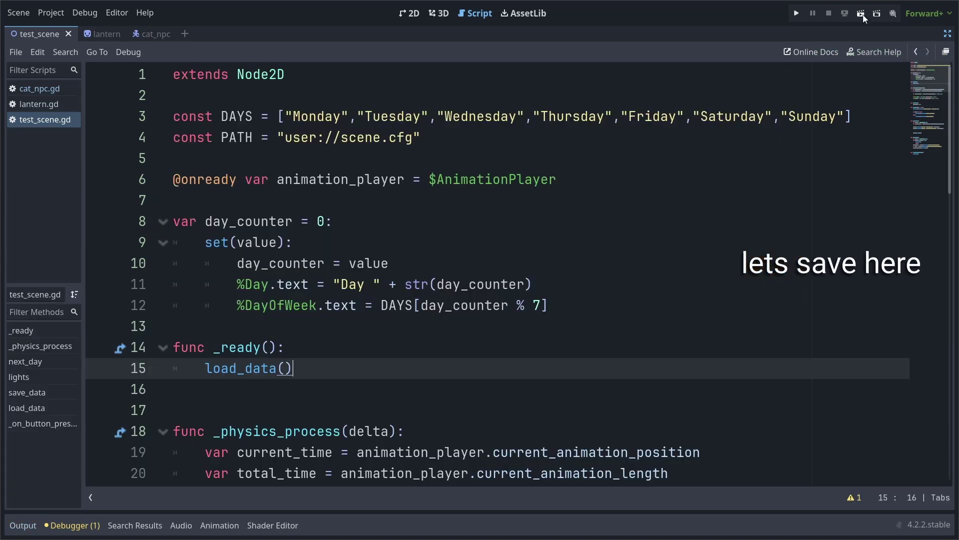
{"action": "left_click", "coordinate": [862, 15]}
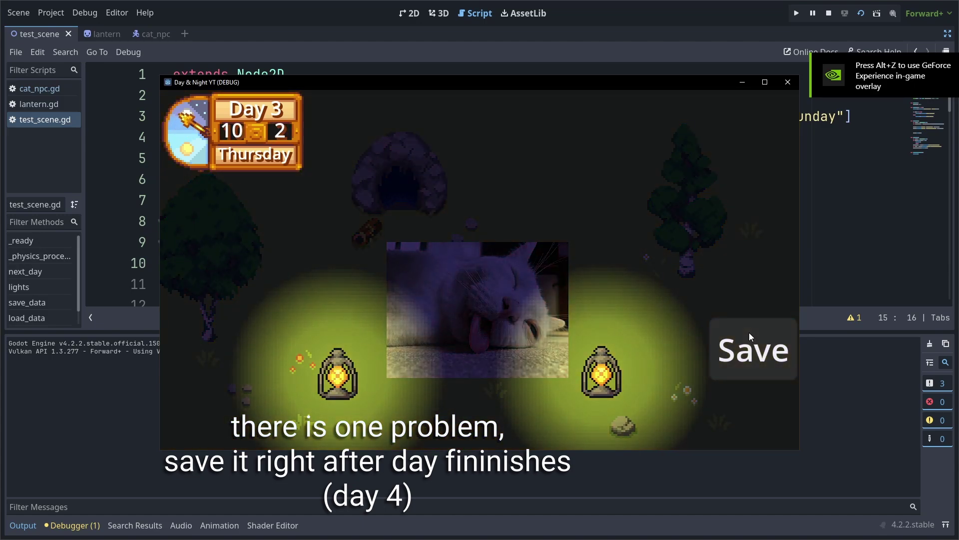
Save right after Day 4 starts, close the game, and relaunch to verify the loaded day
{"action": "left_click", "coordinate": [742, 329]}
{"action": "left_click", "coordinate": [788, 82]}
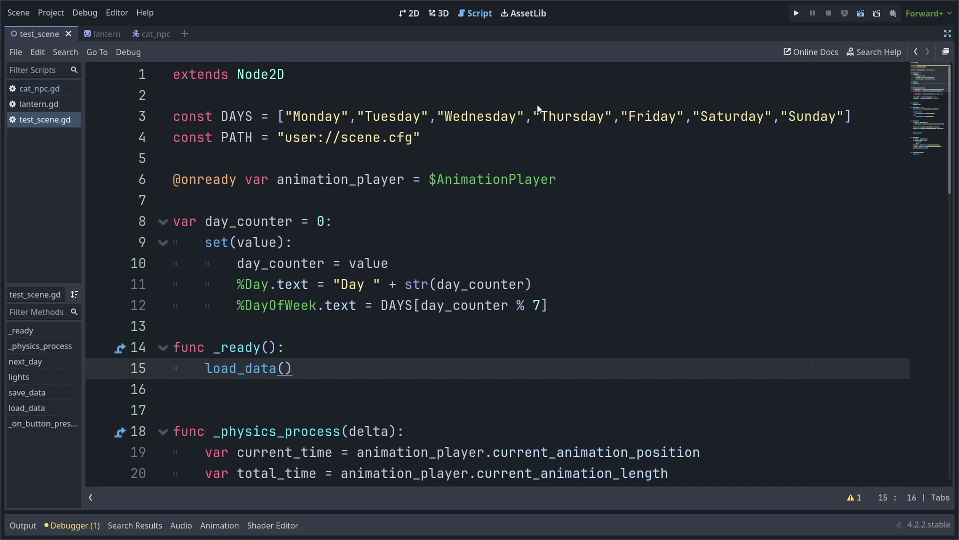
{"action": "key", "text": "F6"}
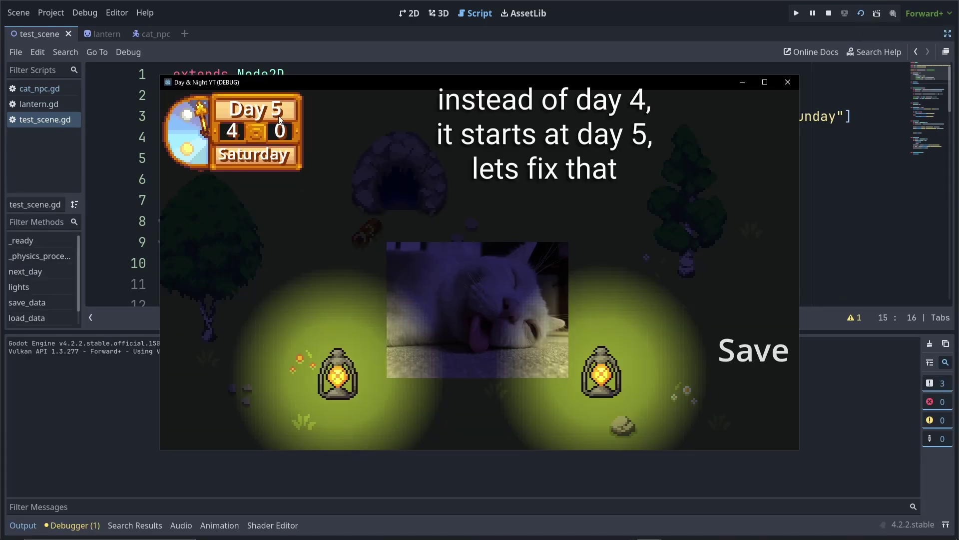
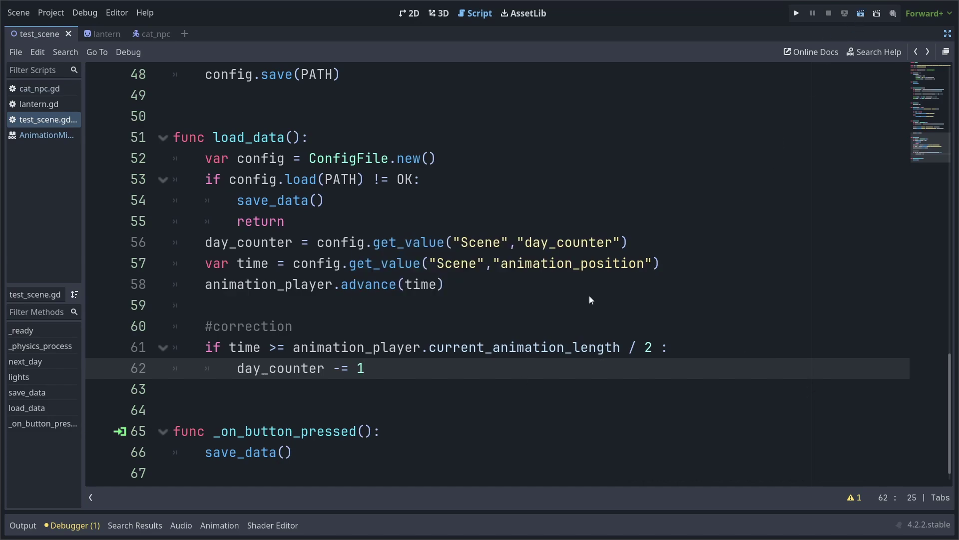
Run the scene and save the current day with the in-game Save button
{"action": "key", "text": "F6"}
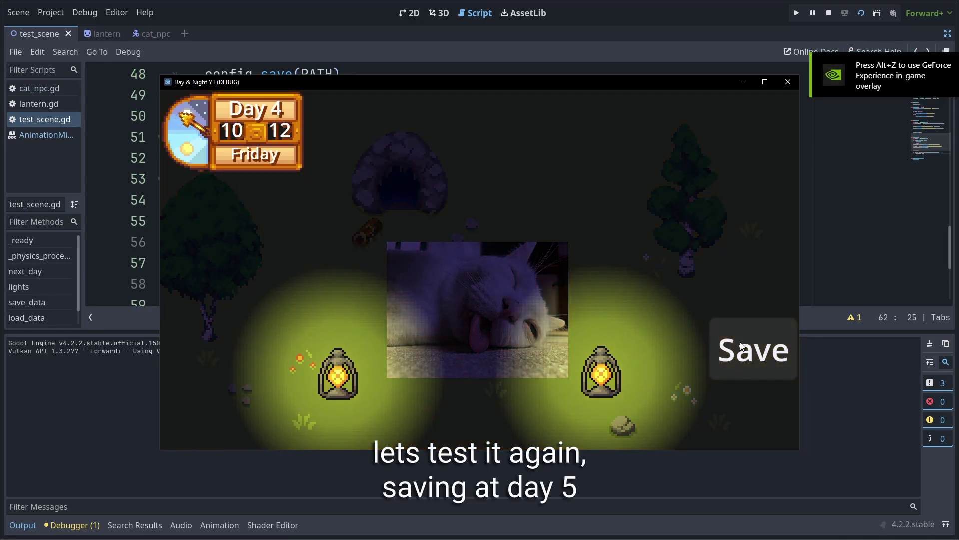
{"action": "left_click", "coordinate": [741, 345]}
{"action": "left_click", "coordinate": [788, 82]}
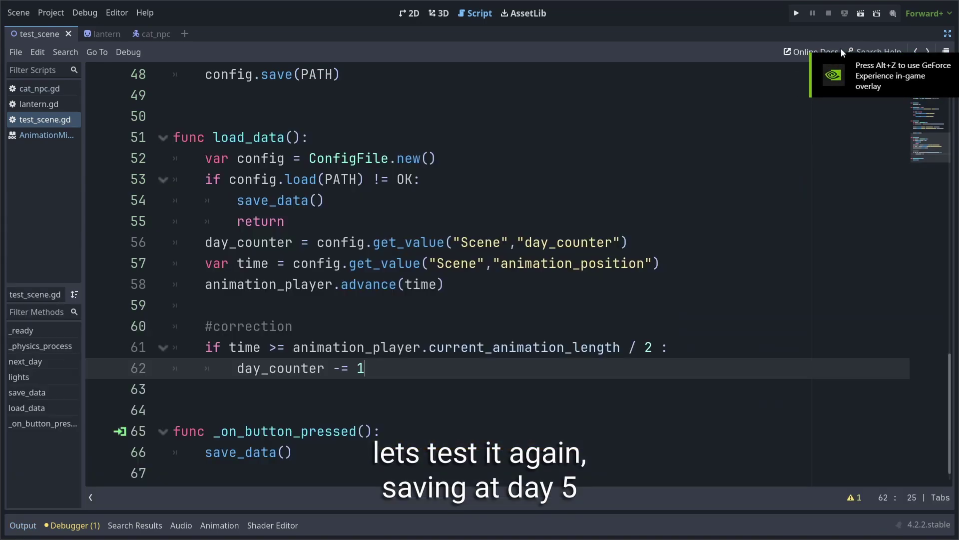
Relaunch the scene to confirm it resumes at Day 5, then stop it and restore the editor's 2D view
{"action": "left_click", "coordinate": [860, 13]}
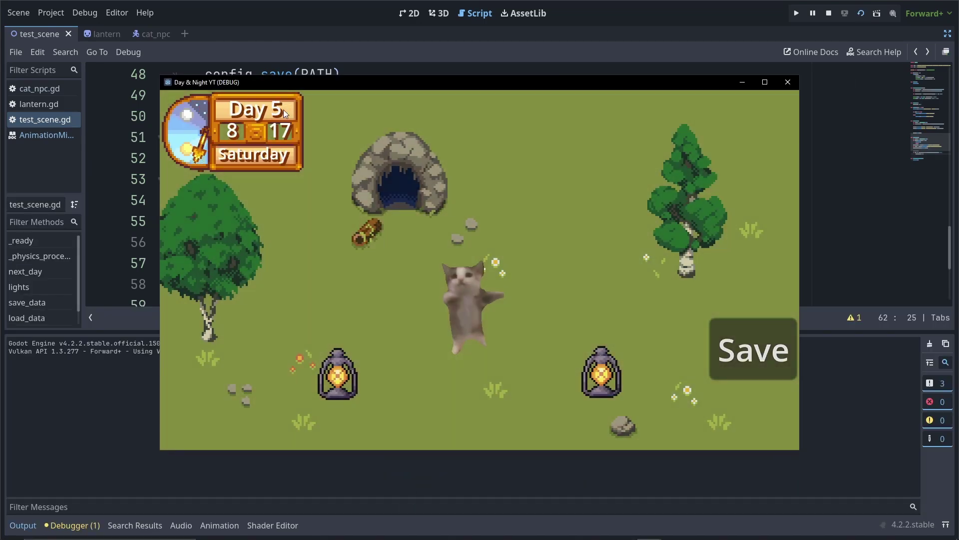
{"action": "left_click", "coordinate": [788, 83]}
{"action": "key", "text": "F6"}
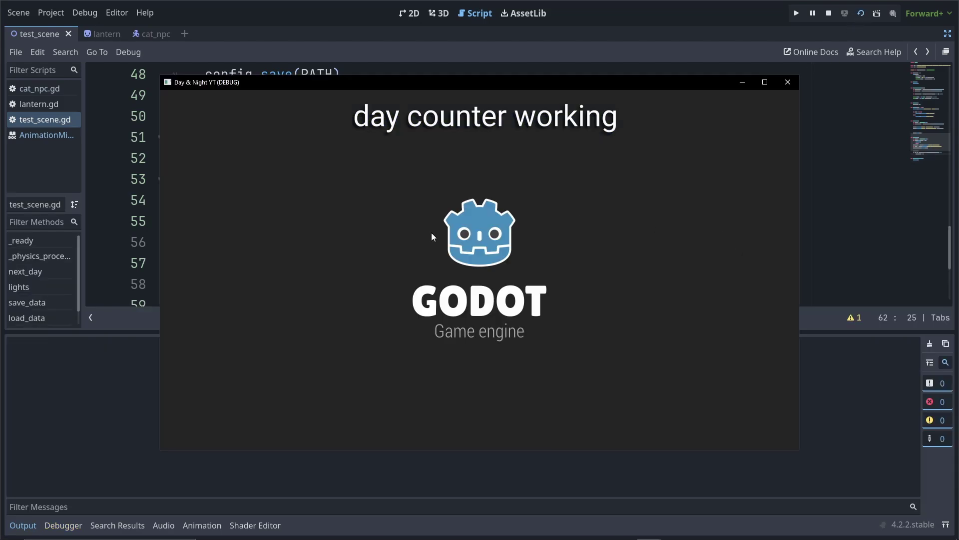
{"action": "key", "text": "F8"}
{"action": "key", "text": "ctrl+shift+F11"}
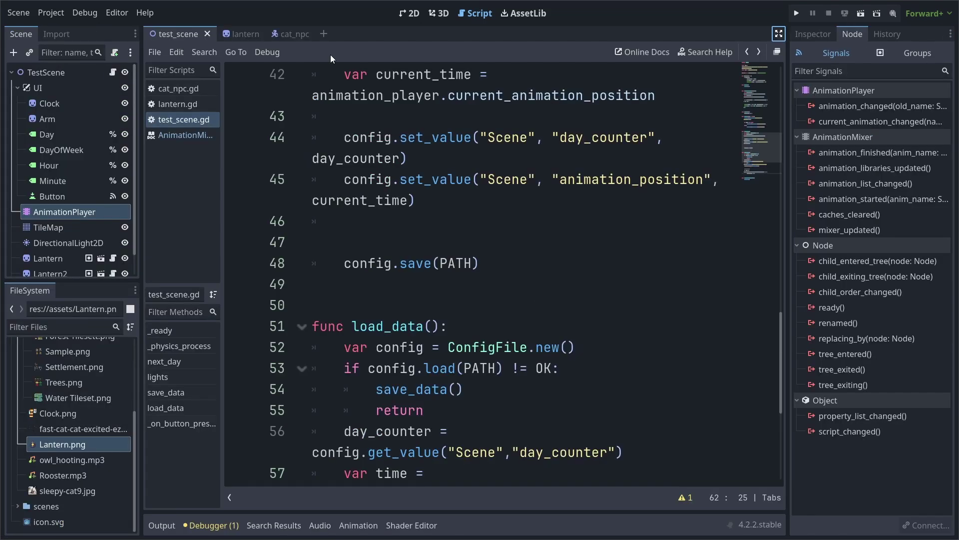
{"action": "key", "text": "ctrl+F1"}
Add an AudioStreamPlayer child node under the TestScene root
{"action": "left_click", "coordinate": [34, 76]}
{"action": "key", "text": "ctrl+a"}
{"action": "type", "text": "audio"}
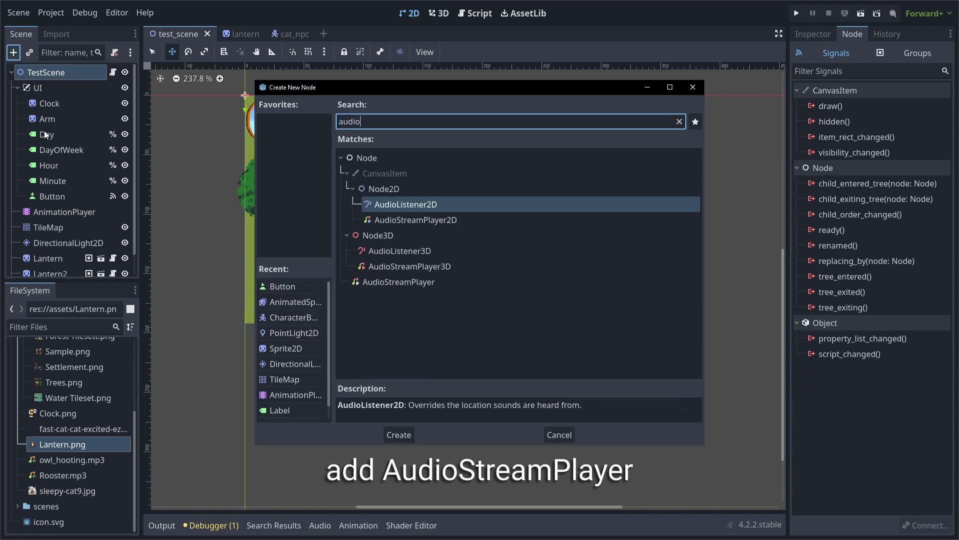
{"action": "key", "text": "Down"}
{"action": "key", "text": "Down"}
{"action": "key", "text": "Down"}
{"action": "key", "text": "Down"}
{"action": "key", "text": "Return"}
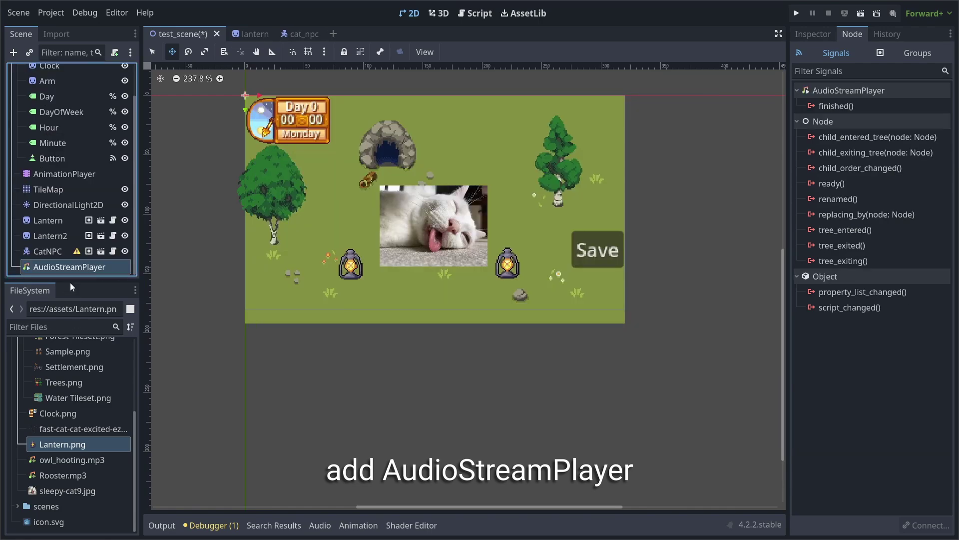
{"action": "left_click_drag", "start_coordinate": [70, 285], "coordinate": [71, 319]}
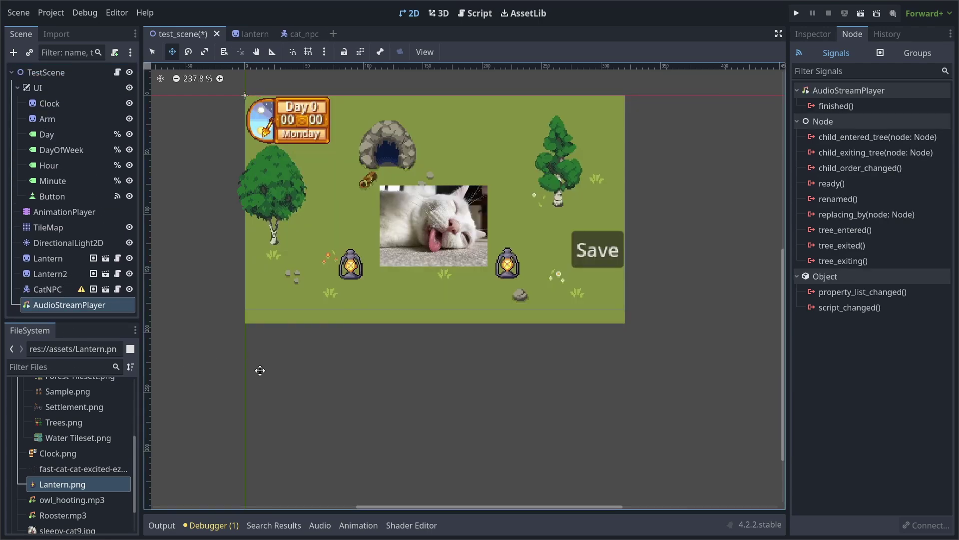
Set the Day&Night playhead to 3.2 s and load owl_hooting.mp3 into the AudioStreamPlayer's Stream
{"action": "left_click", "coordinate": [97, 212]}
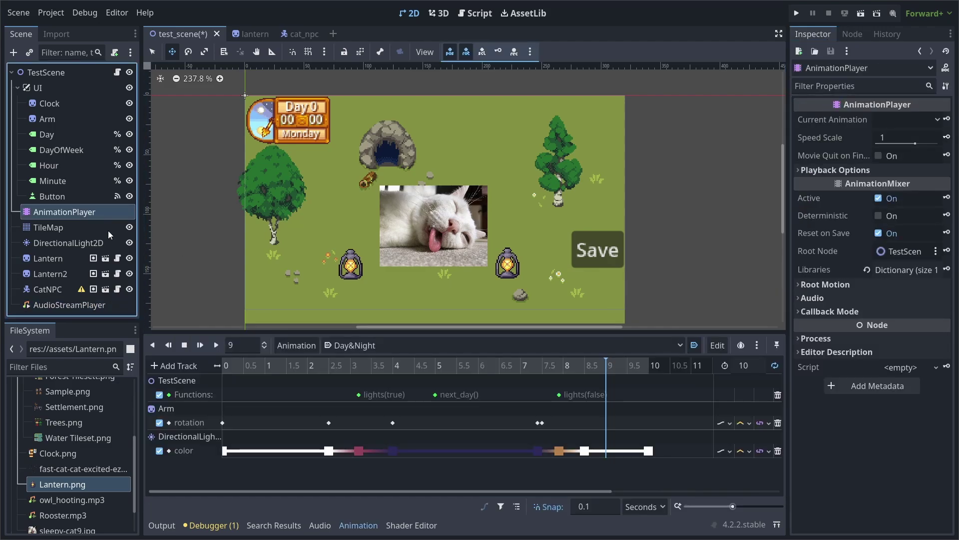
{"action": "left_click", "coordinate": [80, 304]}
{"action": "left_click_drag", "start_coordinate": [329, 367], "coordinate": [359, 368]}
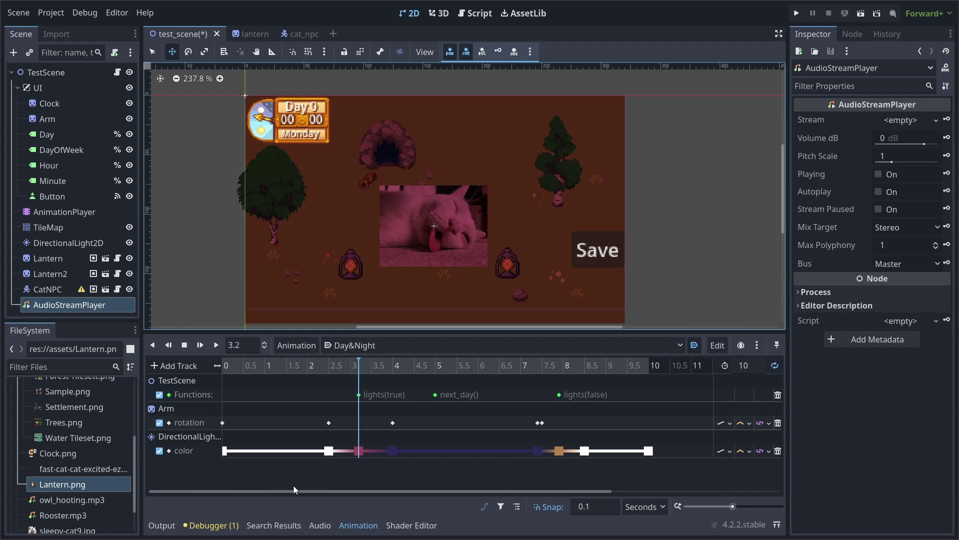
{"action": "scroll", "coordinate": [75, 479], "scroll_direction": "down", "scroll_amount": 2}
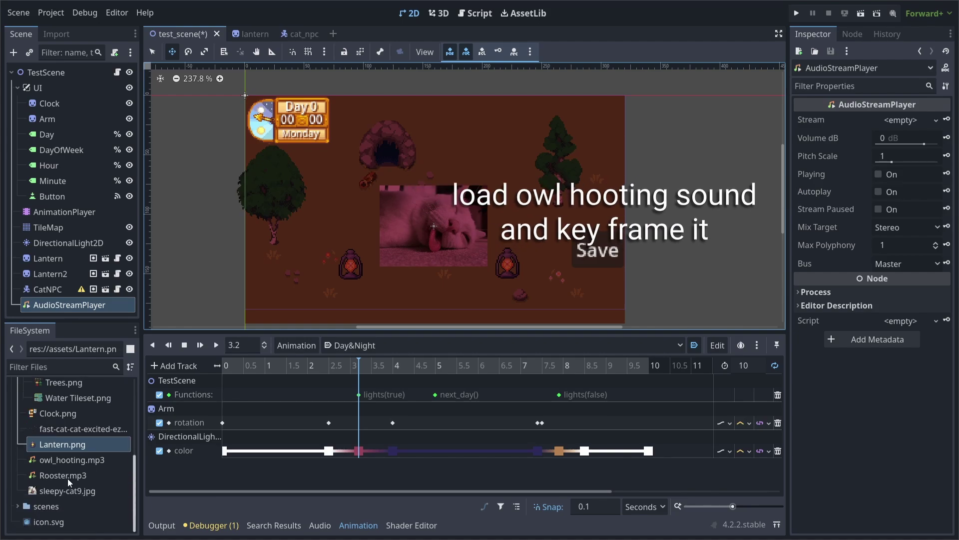
{"action": "left_click_drag", "start_coordinate": [55, 460], "coordinate": [902, 120]}
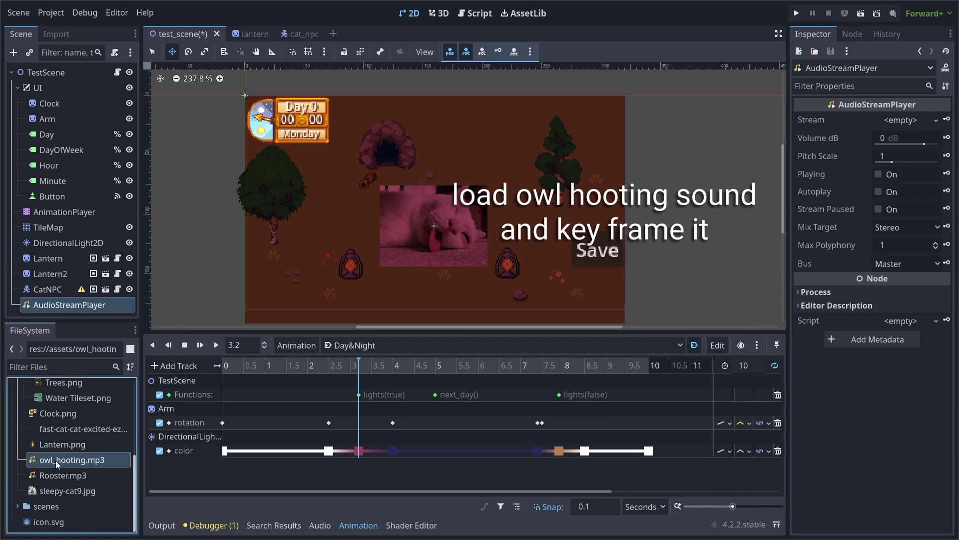
Keyframe the Stream and Playing properties at 3.2 s, creating both animation tracks
{"action": "left_click", "coordinate": [947, 129]}
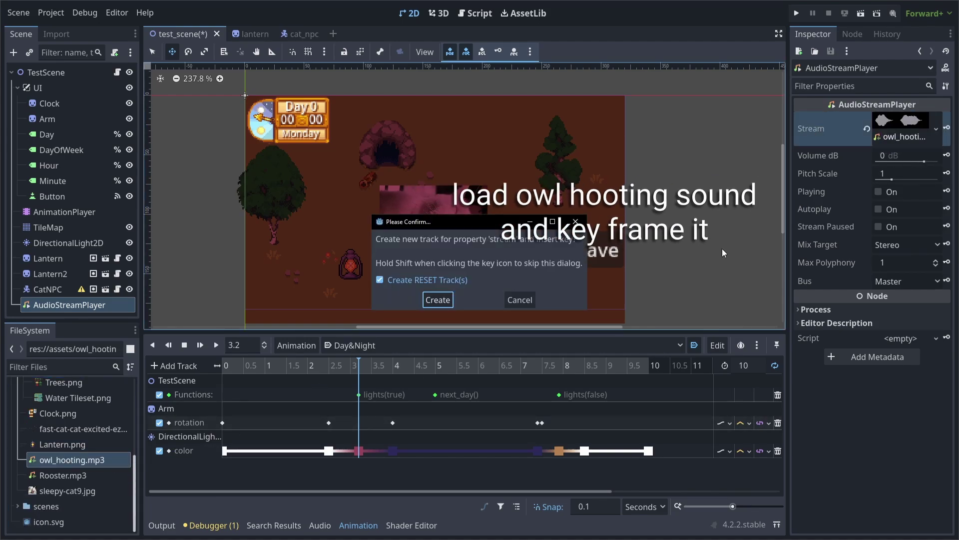
{"action": "left_click", "coordinate": [436, 299]}
{"action": "left_click_drag", "start_coordinate": [452, 332], "coordinate": [452, 298]}
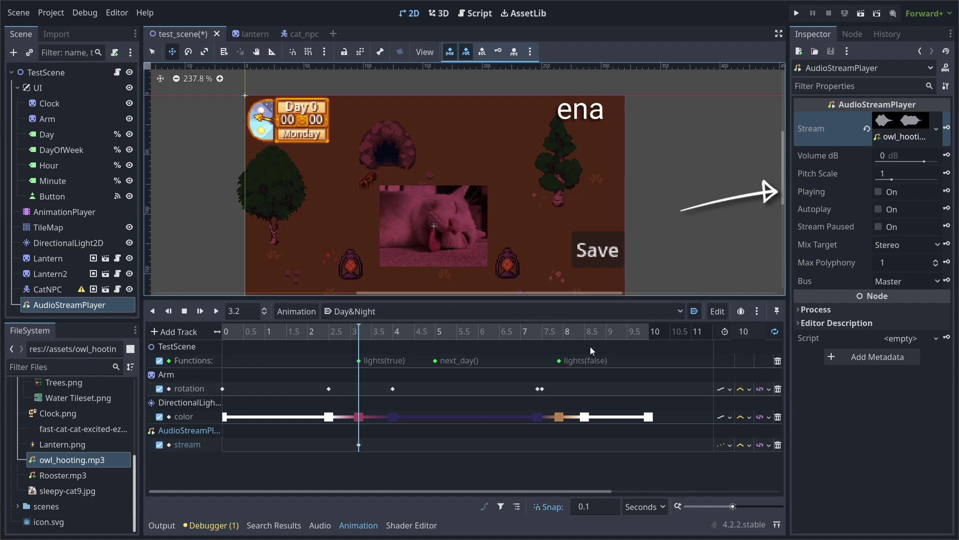
{"action": "left_click", "coordinate": [947, 191]}
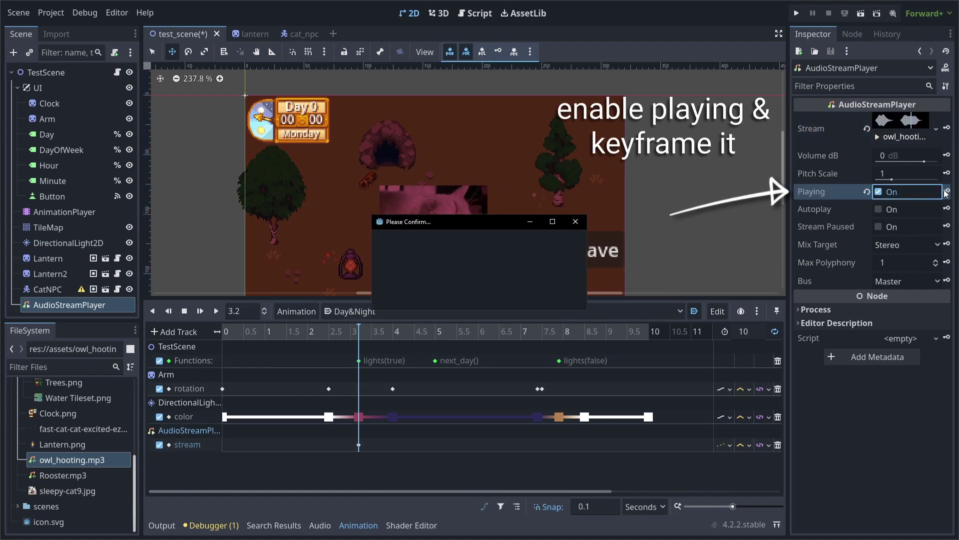
{"action": "left_click", "coordinate": [435, 298]}
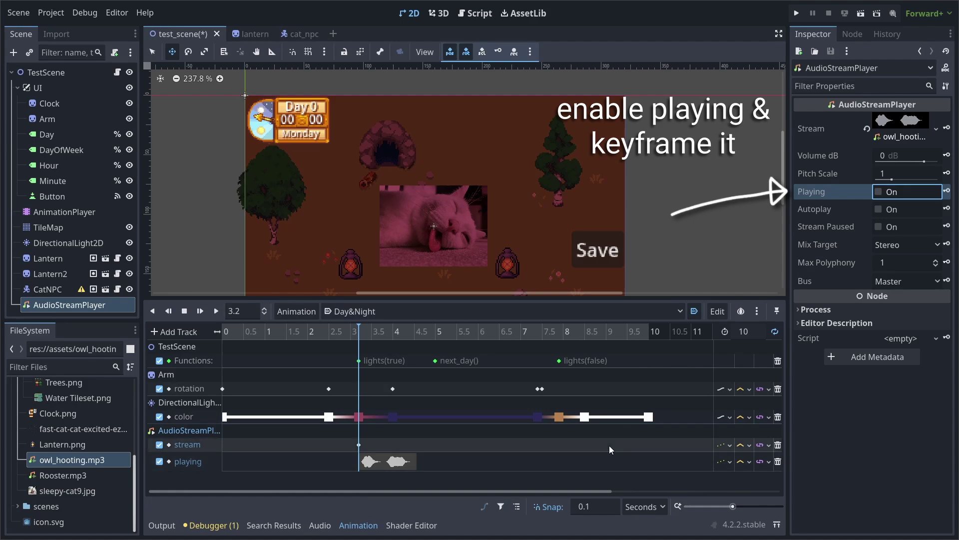
{"action": "left_click_drag", "start_coordinate": [520, 331], "coordinate": [558, 330]}
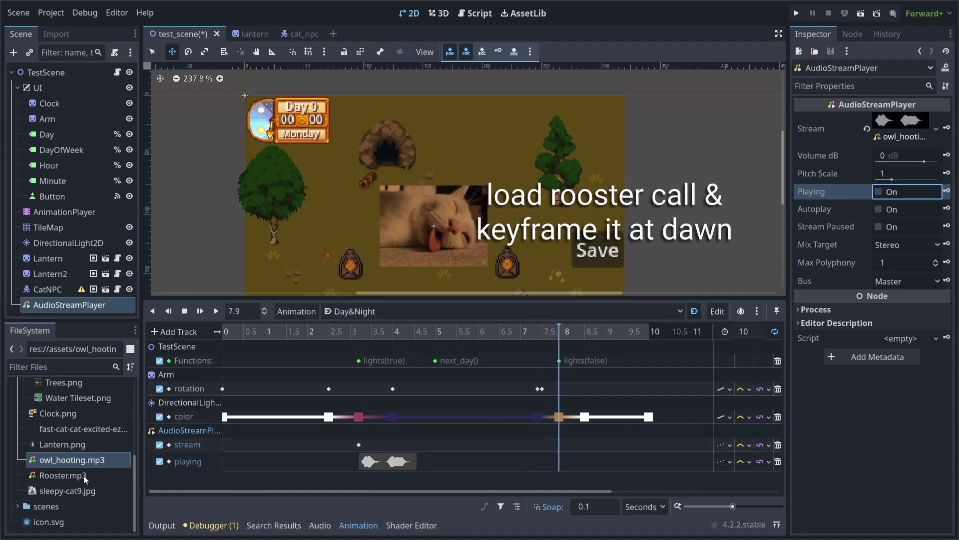
Key Rooster.mp3 as Stream and Playing on at 7.9 s, then save and run the scene
{"action": "mouse_move", "coordinate": [83, 475]}
{"action": "left_mouse_down"}
{"action": "mouse_move", "coordinate": [74, 477]}
{"action": "mouse_move", "coordinate": [900, 129]}
{"action": "left_mouse_up"}
{"action": "left_click", "coordinate": [947, 128]}
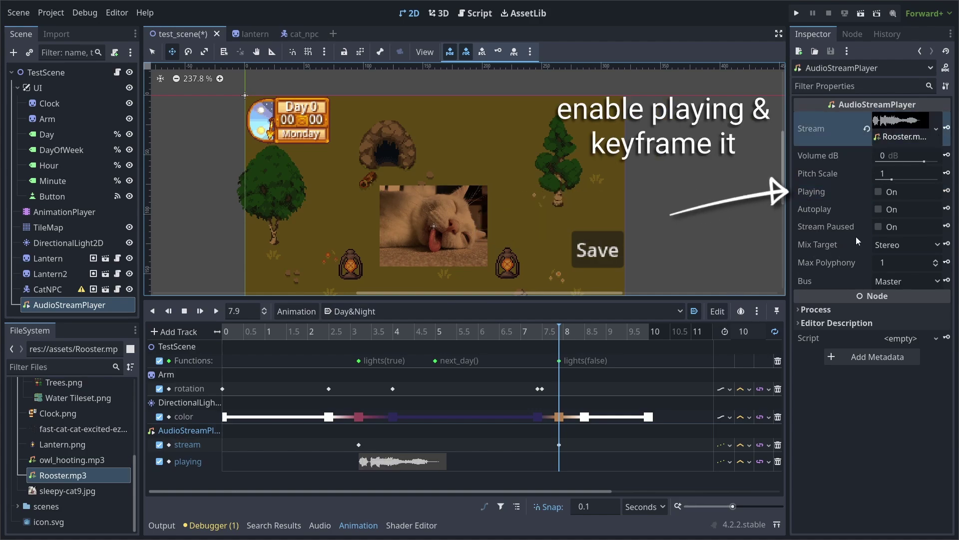
{"action": "left_click", "coordinate": [878, 192]}
{"action": "left_click", "coordinate": [947, 192]}
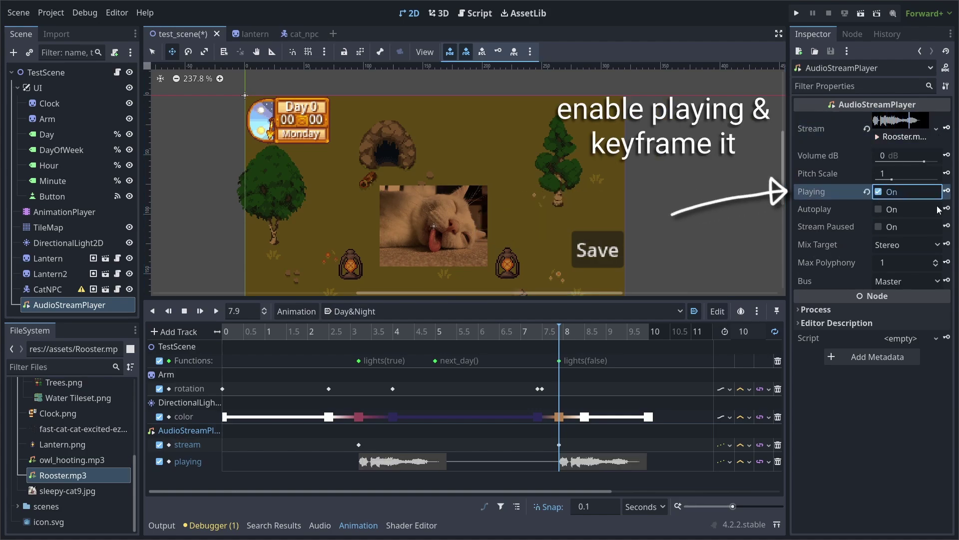
{"action": "key", "text": "ctrl+s"}
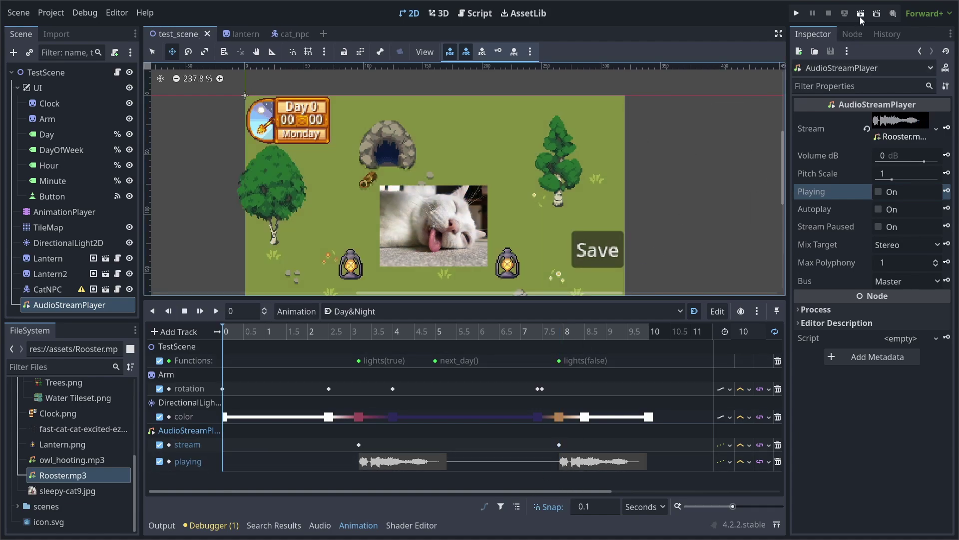
{"action": "key", "text": "F6"}
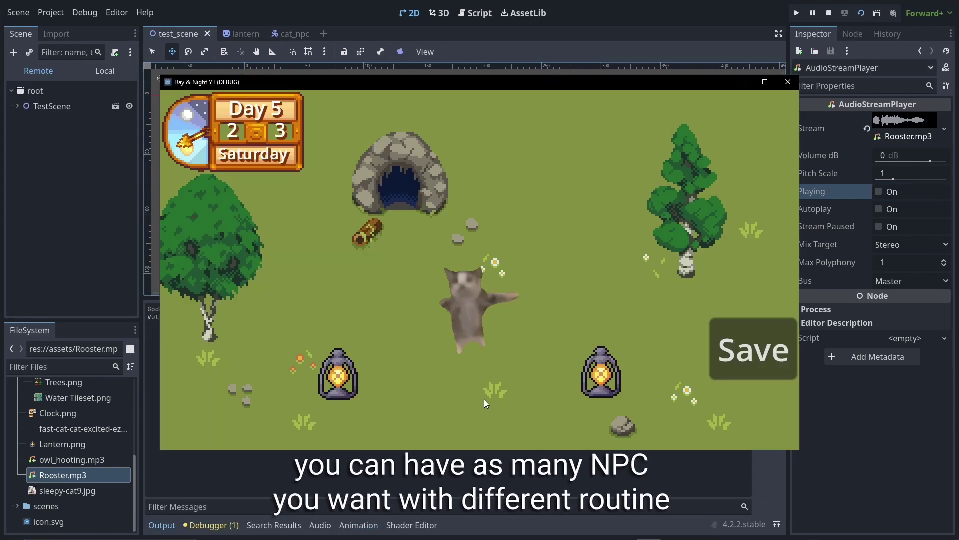